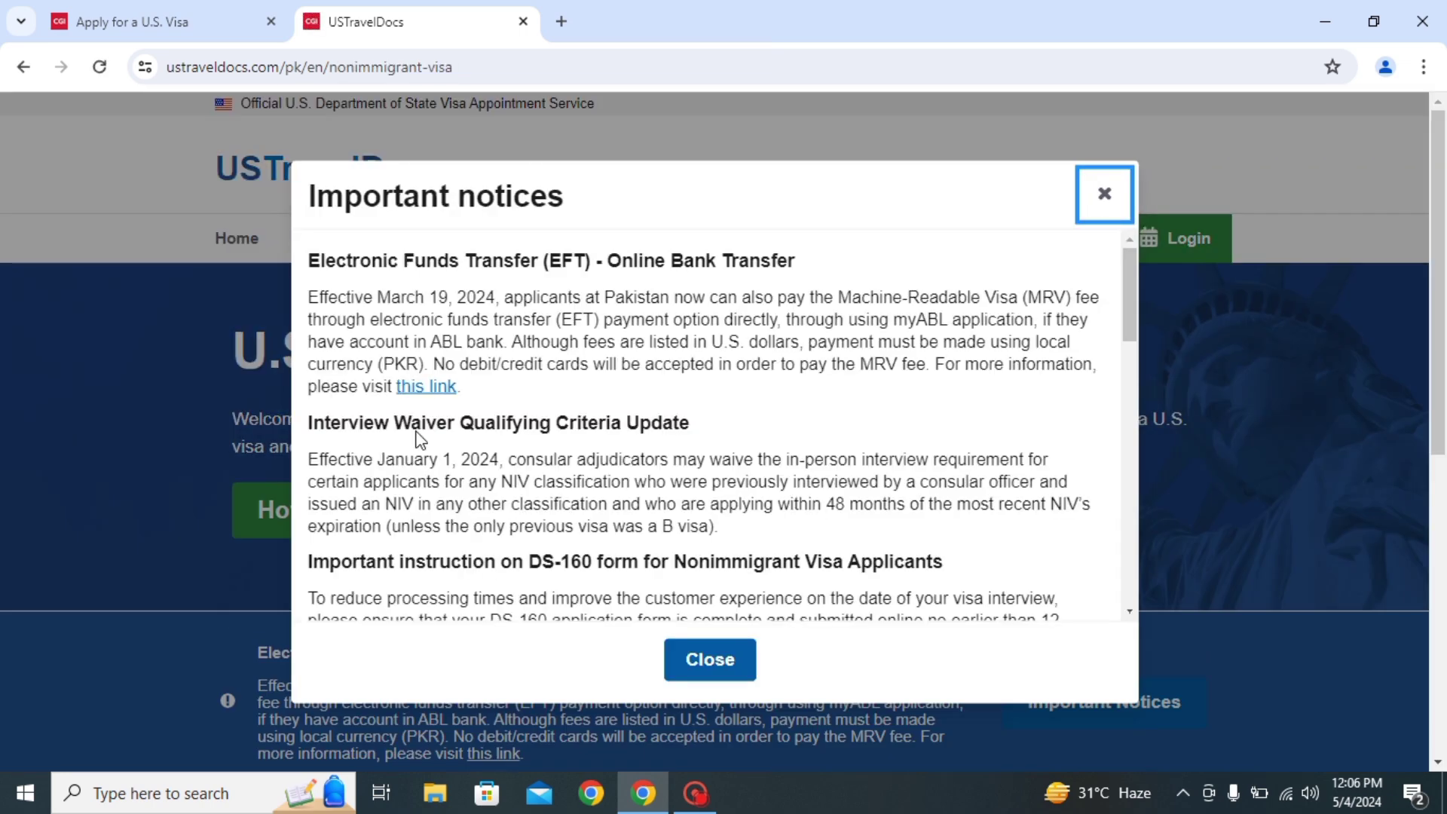
# Read through the important notices, including the EFT payment, interview waiver, DS-160 form and MRV fee receipt sections
pyautogui.scroll(-2, 452, 376)
pyautogui.scroll(2, 452, 377)
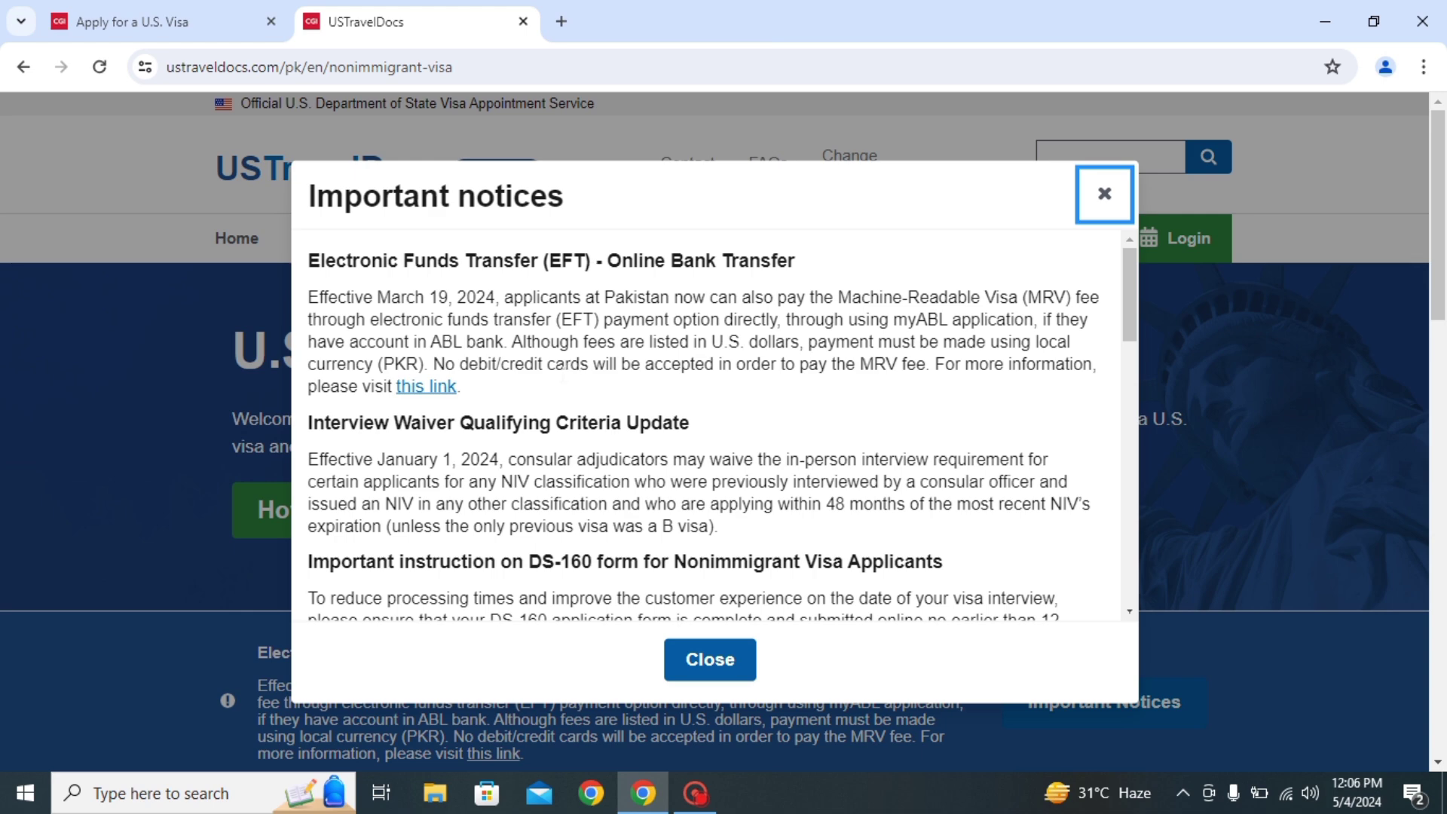
pyautogui.scroll(-1, 714, 425)
pyautogui.scroll(1, 714, 425)
pyautogui.scroll(-7, 714, 425)
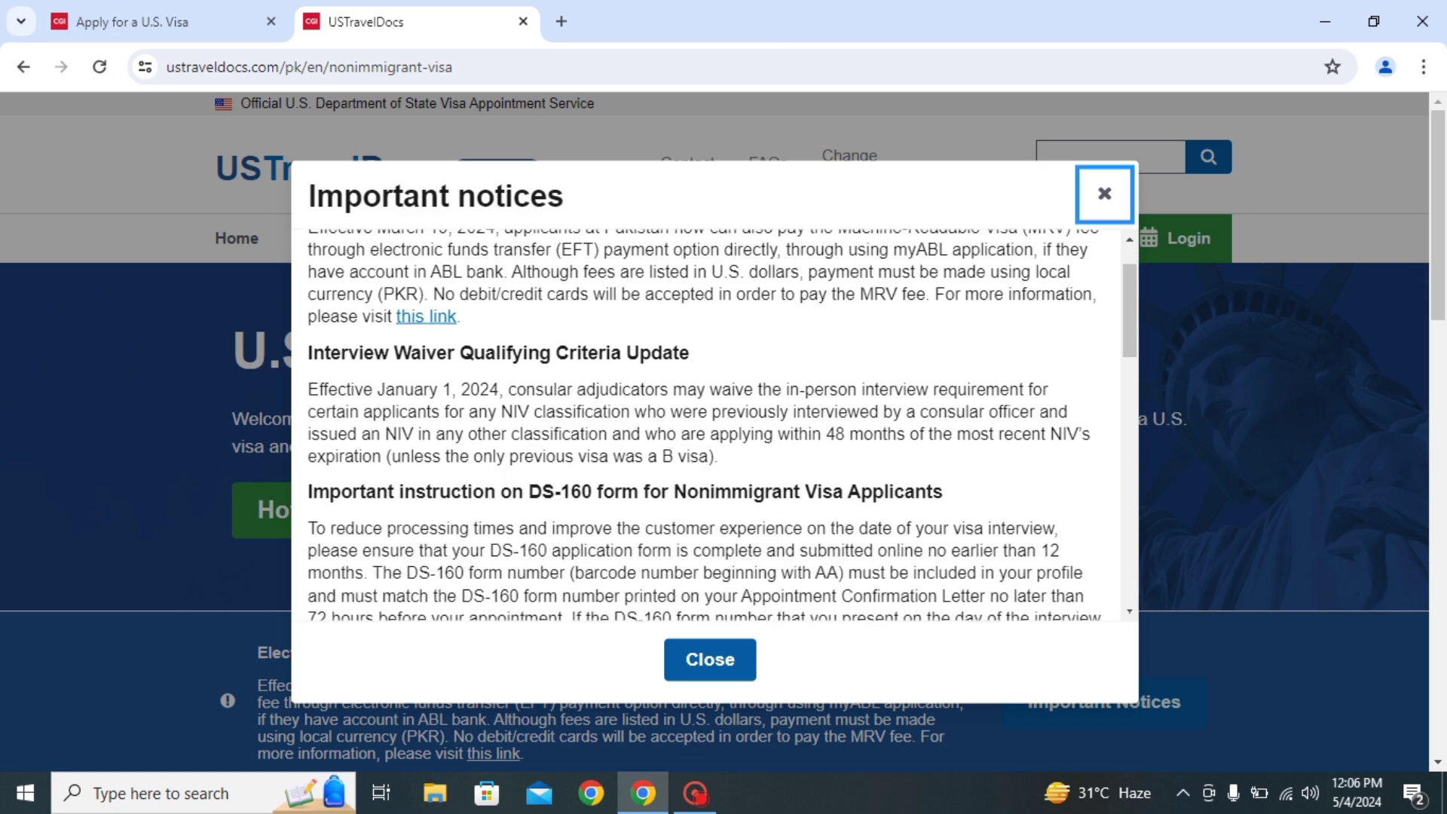
pyautogui.scroll(-5, 592, 467)
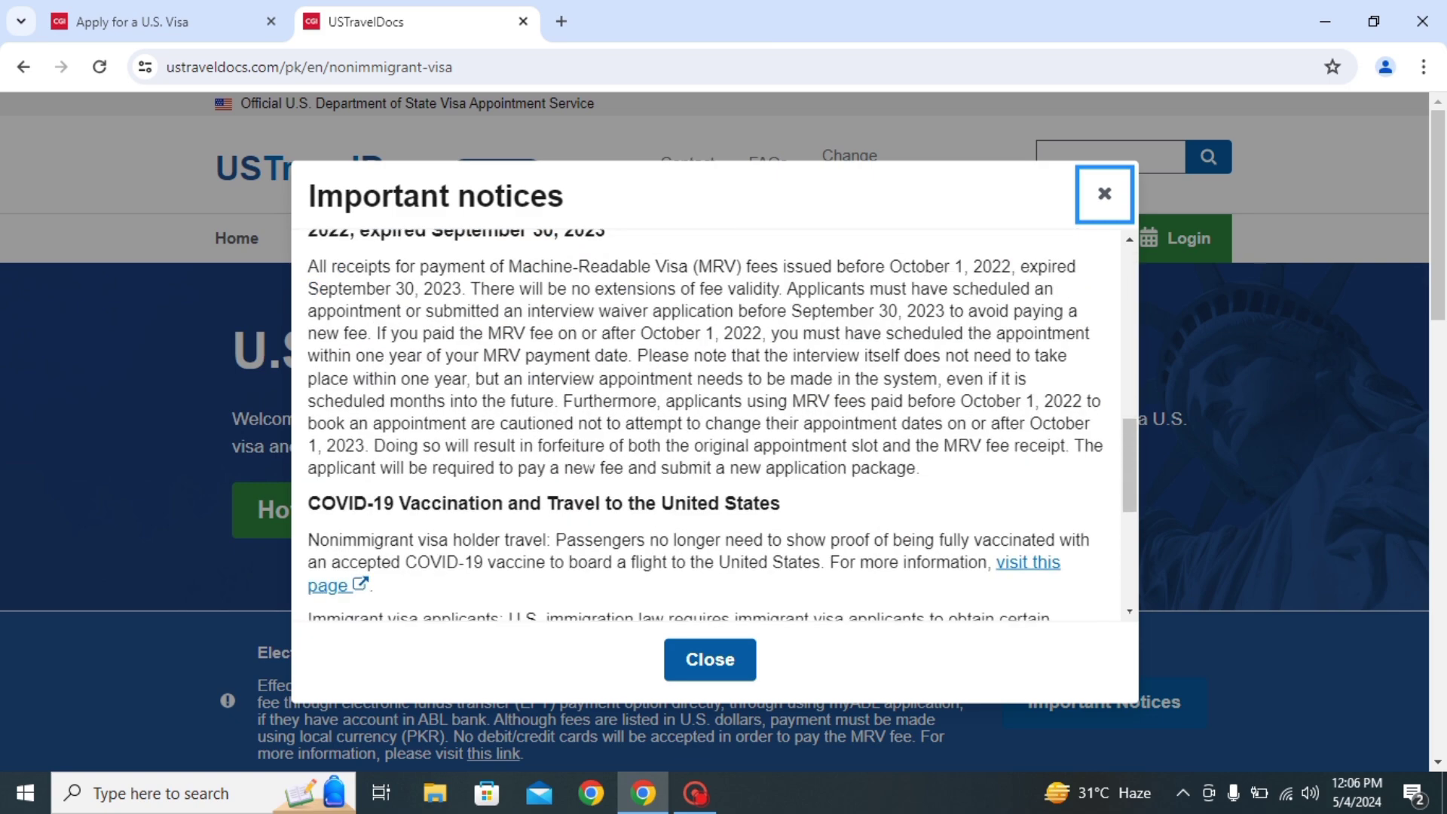
pyautogui.scroll(7, 592, 467)
pyautogui.scroll(2, 592, 467)
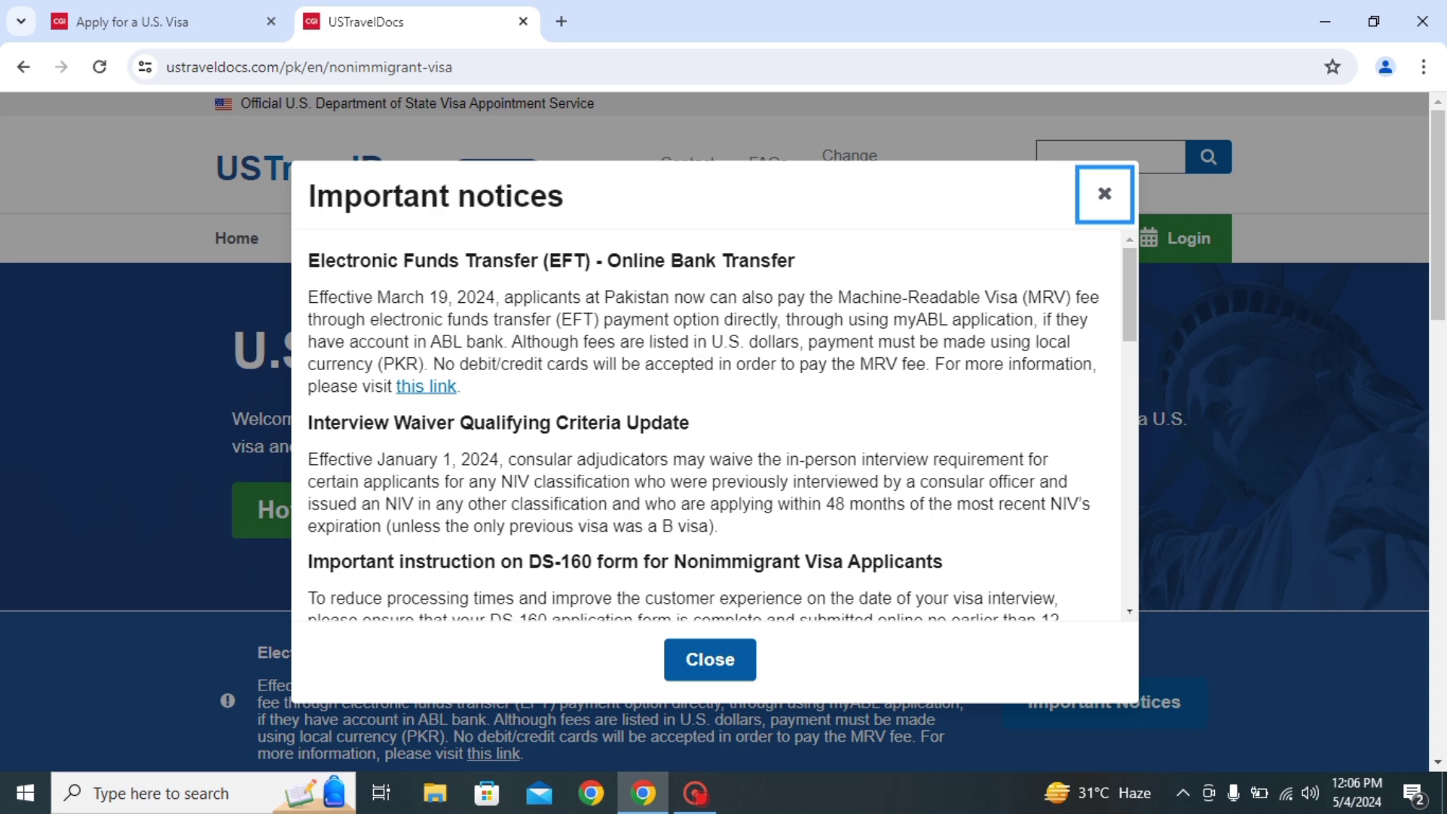
pyautogui.scroll(-1, 463, 336)
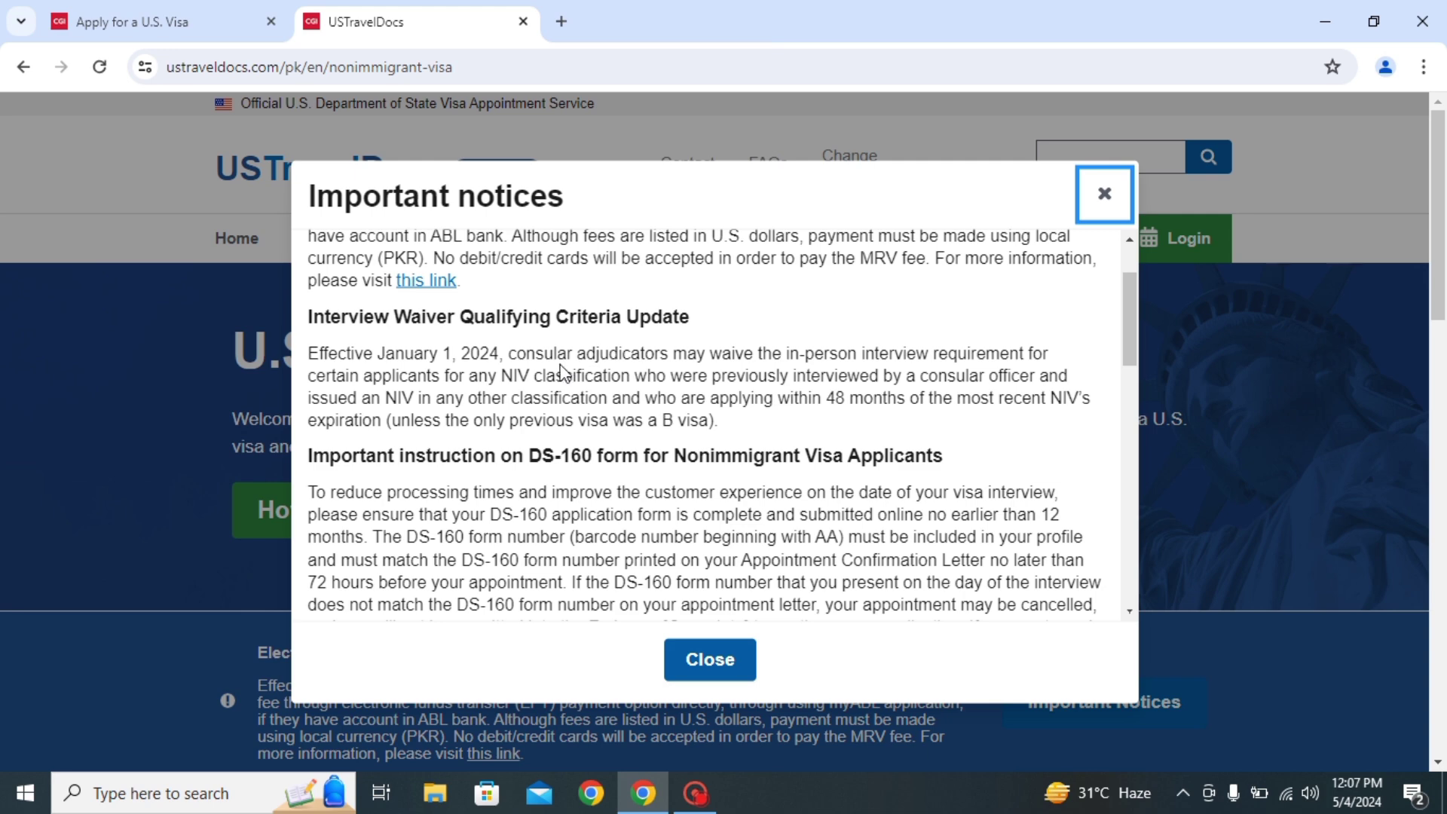
pyautogui.scroll(-1, 600, 386)
pyautogui.scroll(-4, 599, 387)
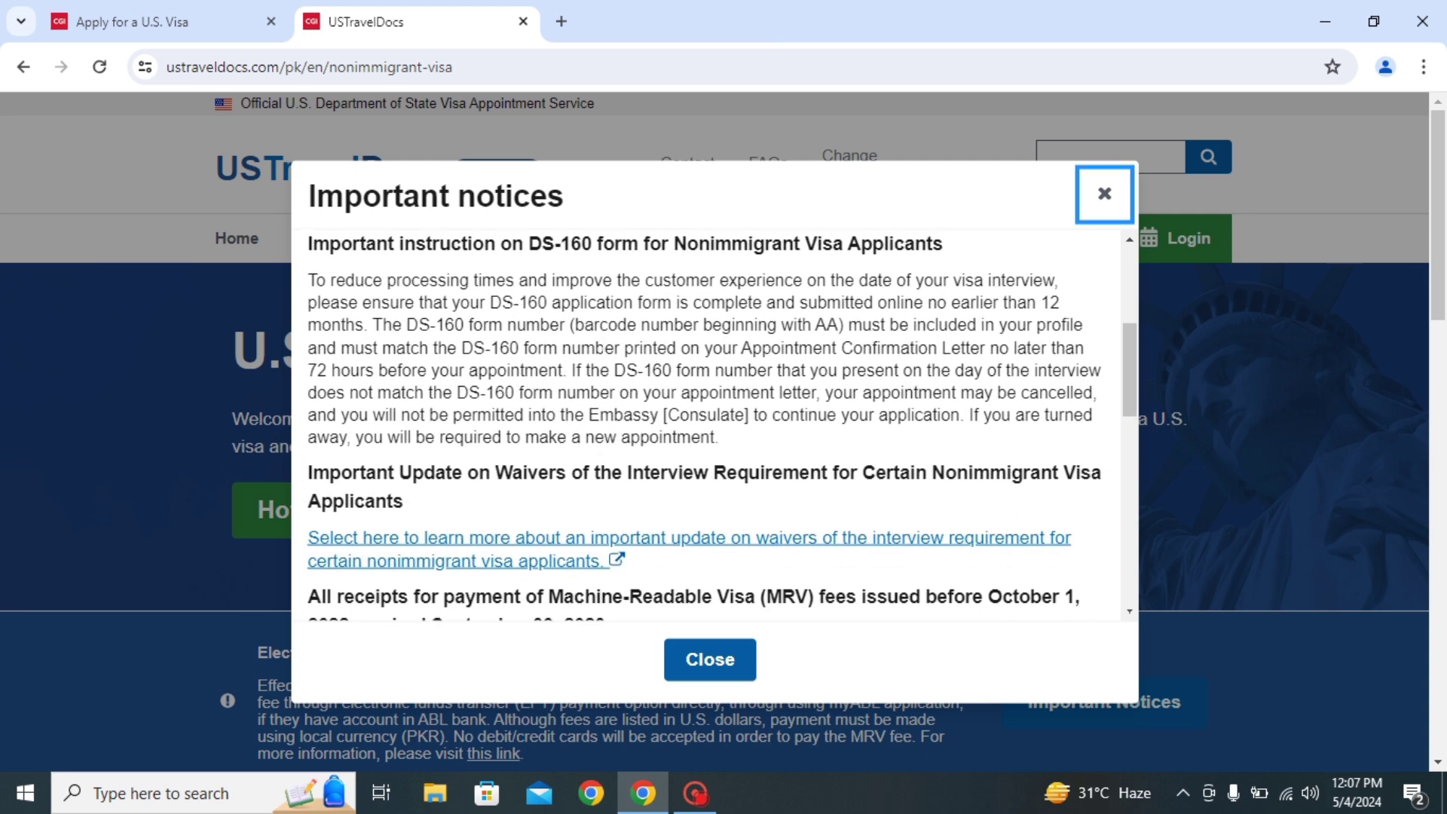
pyautogui.scroll(3, 617, 410)
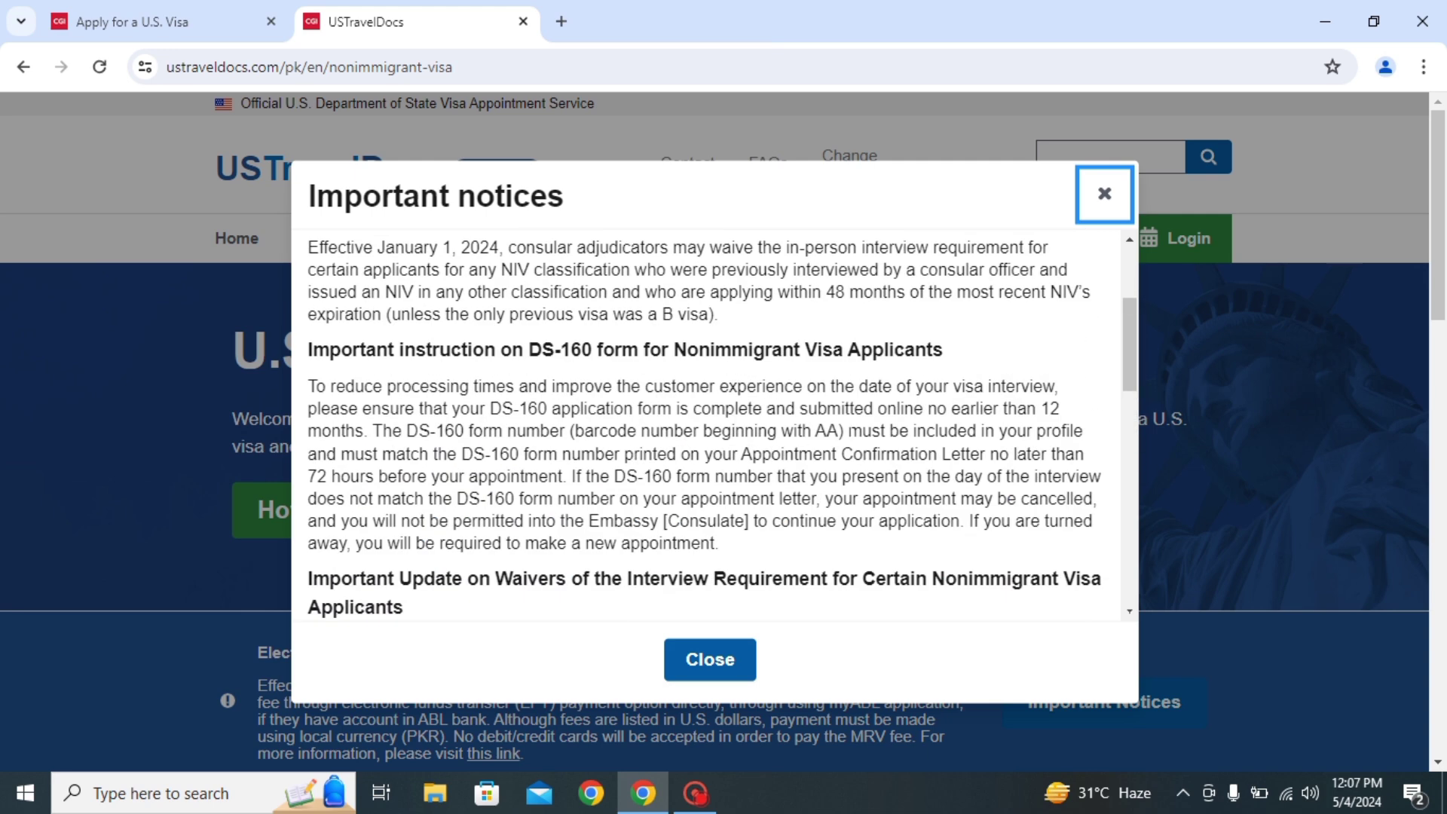
pyautogui.moveTo(848, 431); pyautogui.dragTo(757, 431)
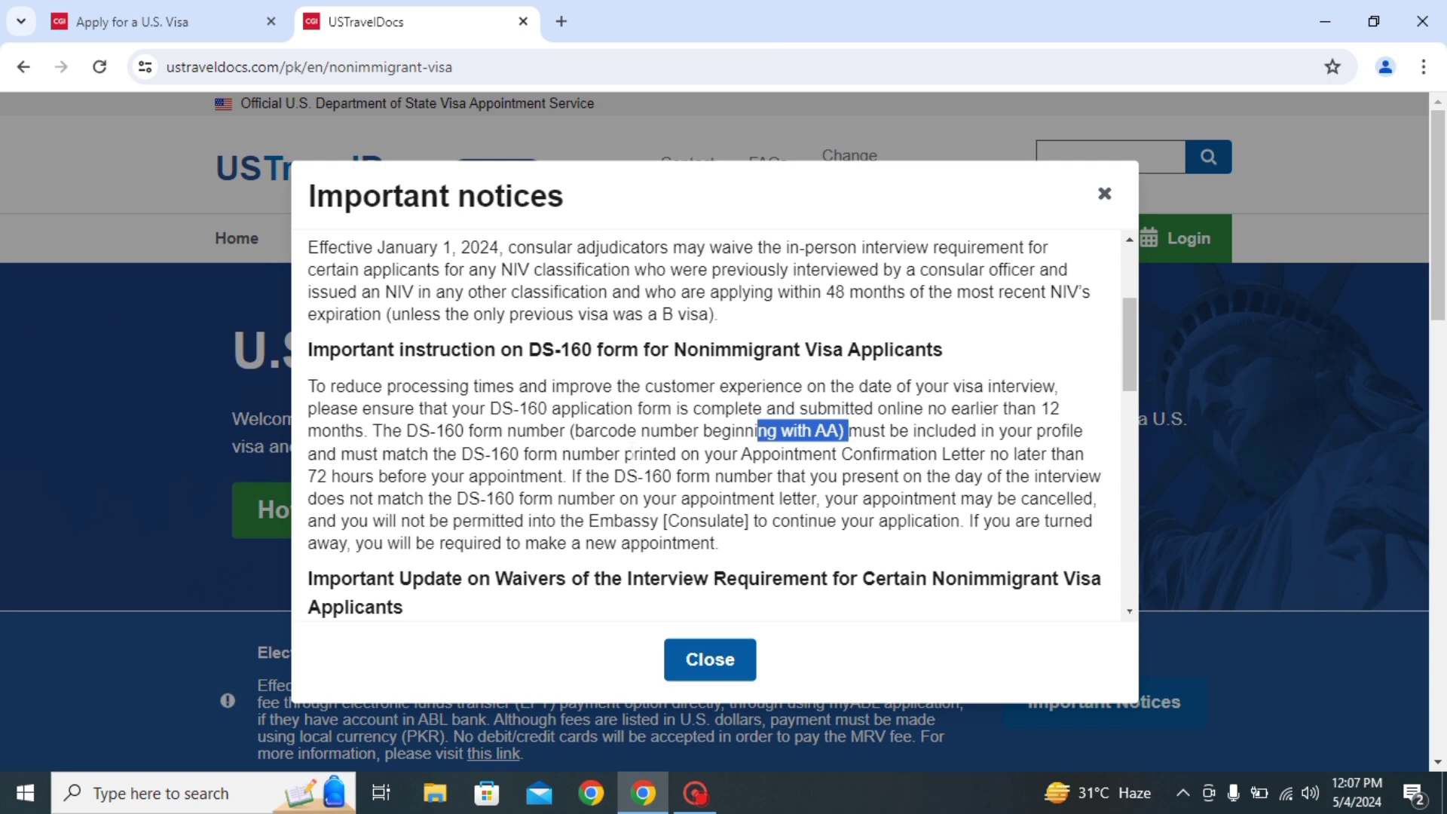
pyautogui.scroll(-10, 629, 454)
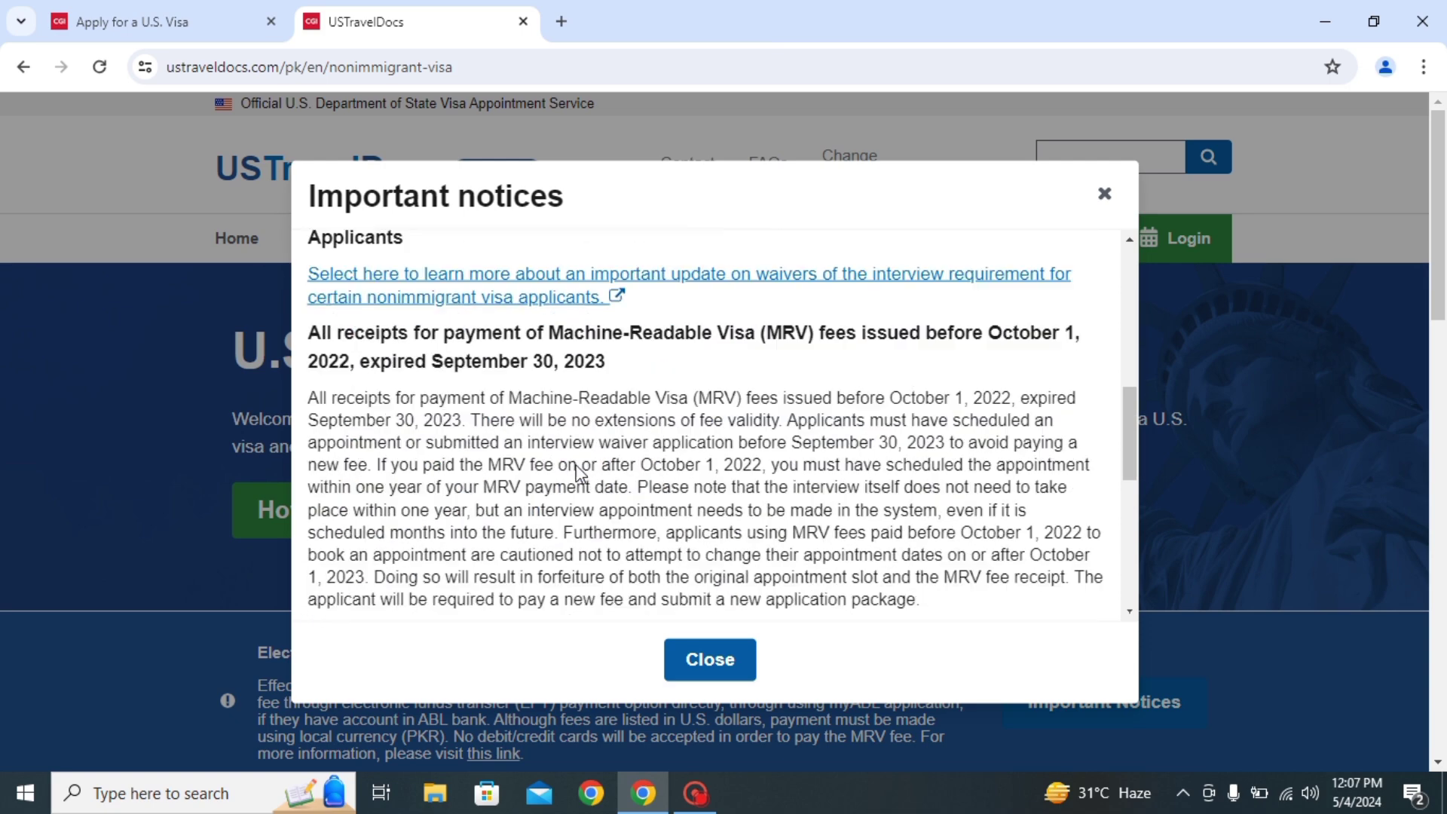
pyautogui.scroll(15, 629, 455)
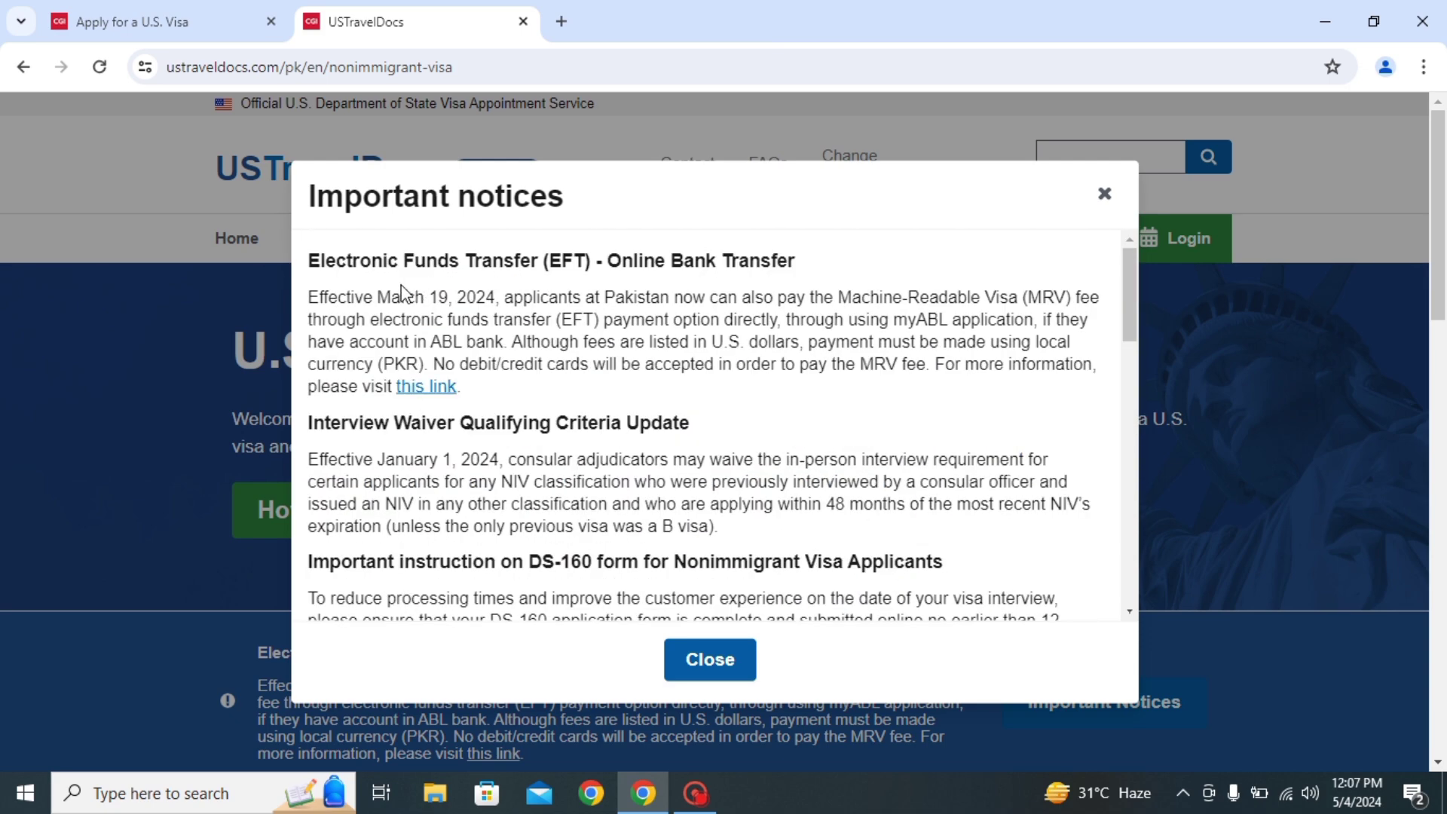
pyautogui.moveTo(378, 297); pyautogui.dragTo(546, 320)
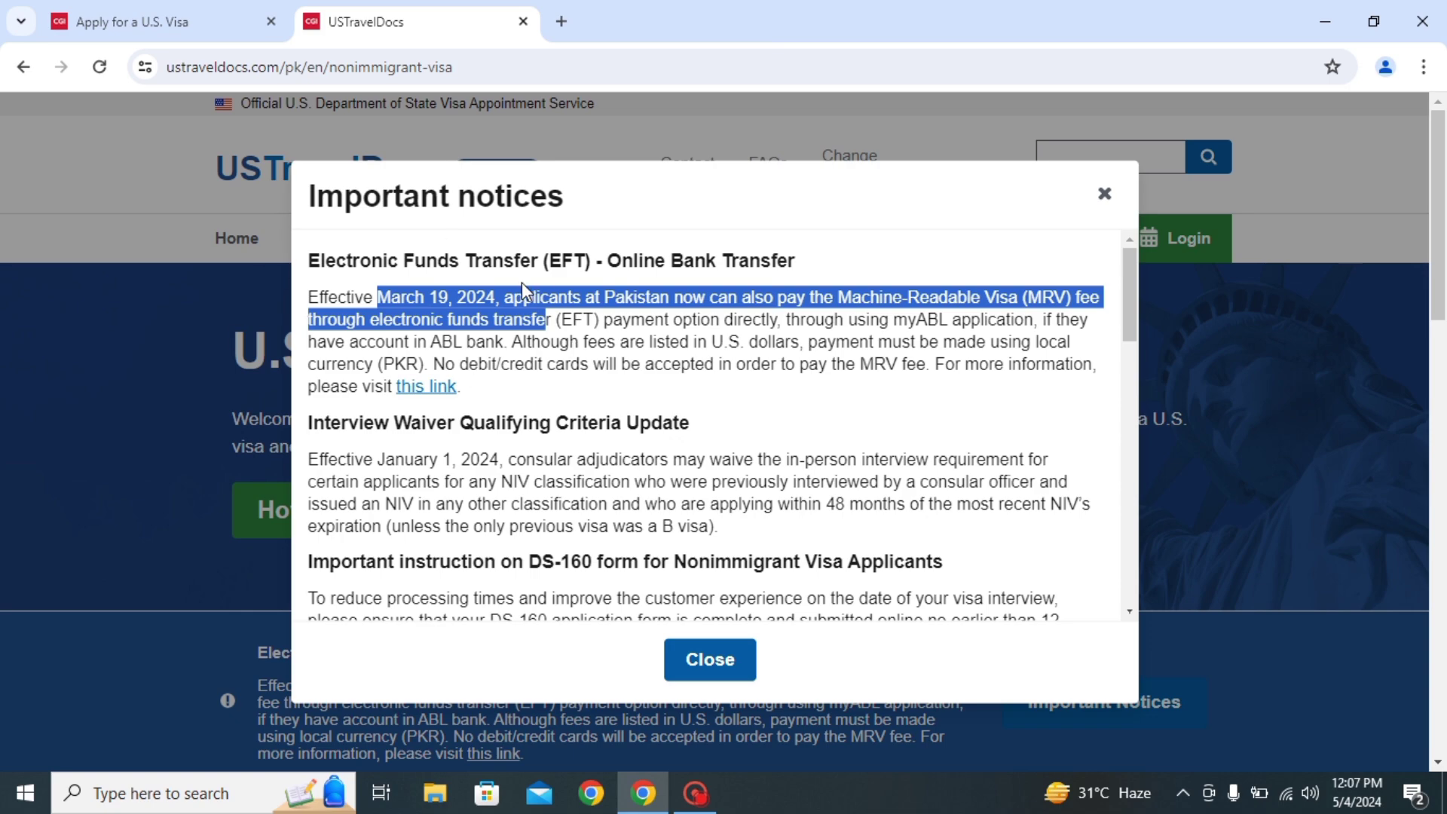
pyautogui.scroll(-5, 571, 326)
# Dismiss the important notices and open the applicant login page for nonimmigrant visas
pyautogui.click(712, 664)
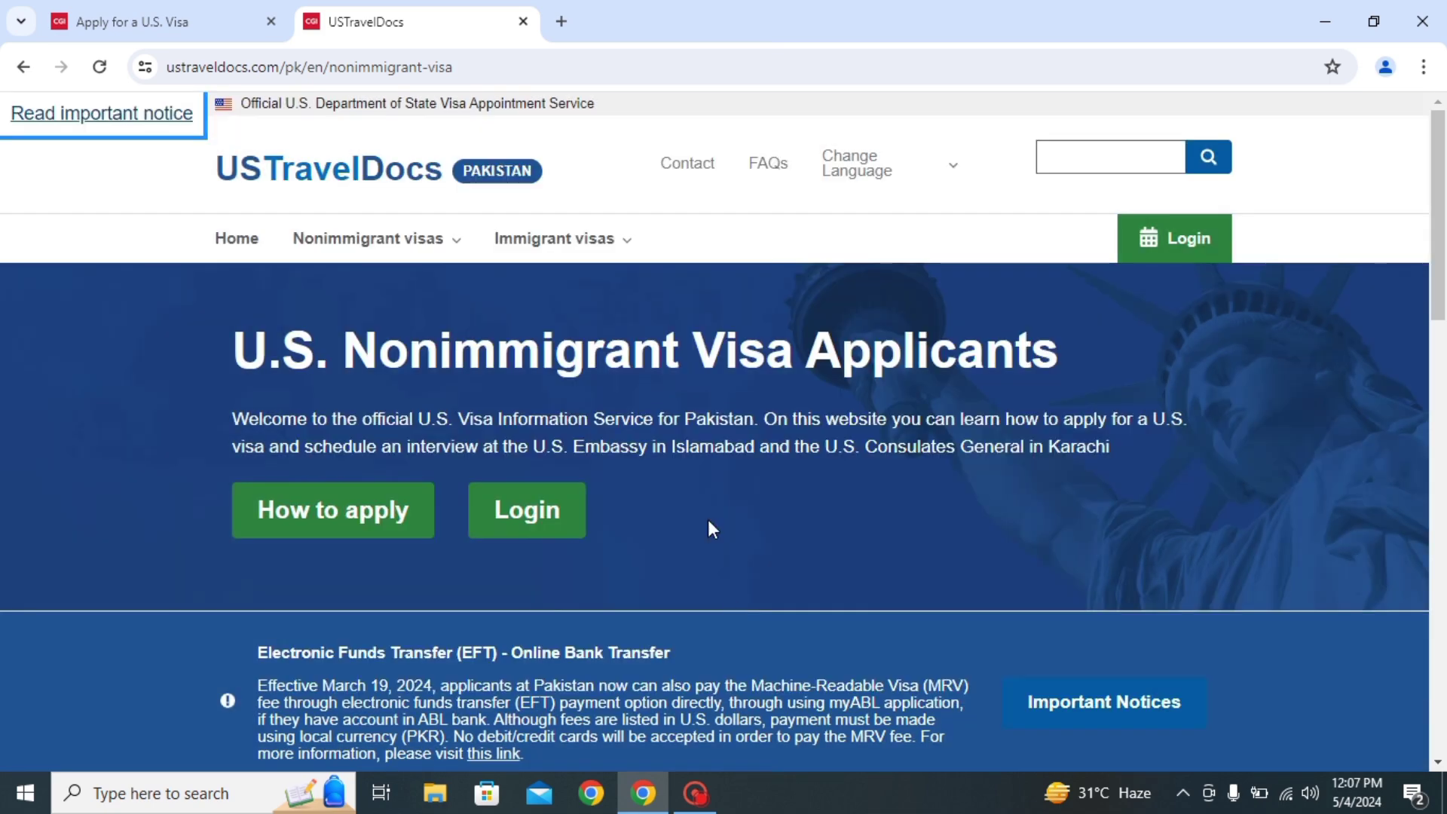
pyautogui.scroll(-8, 542, 332)
pyautogui.scroll(10, 537, 550)
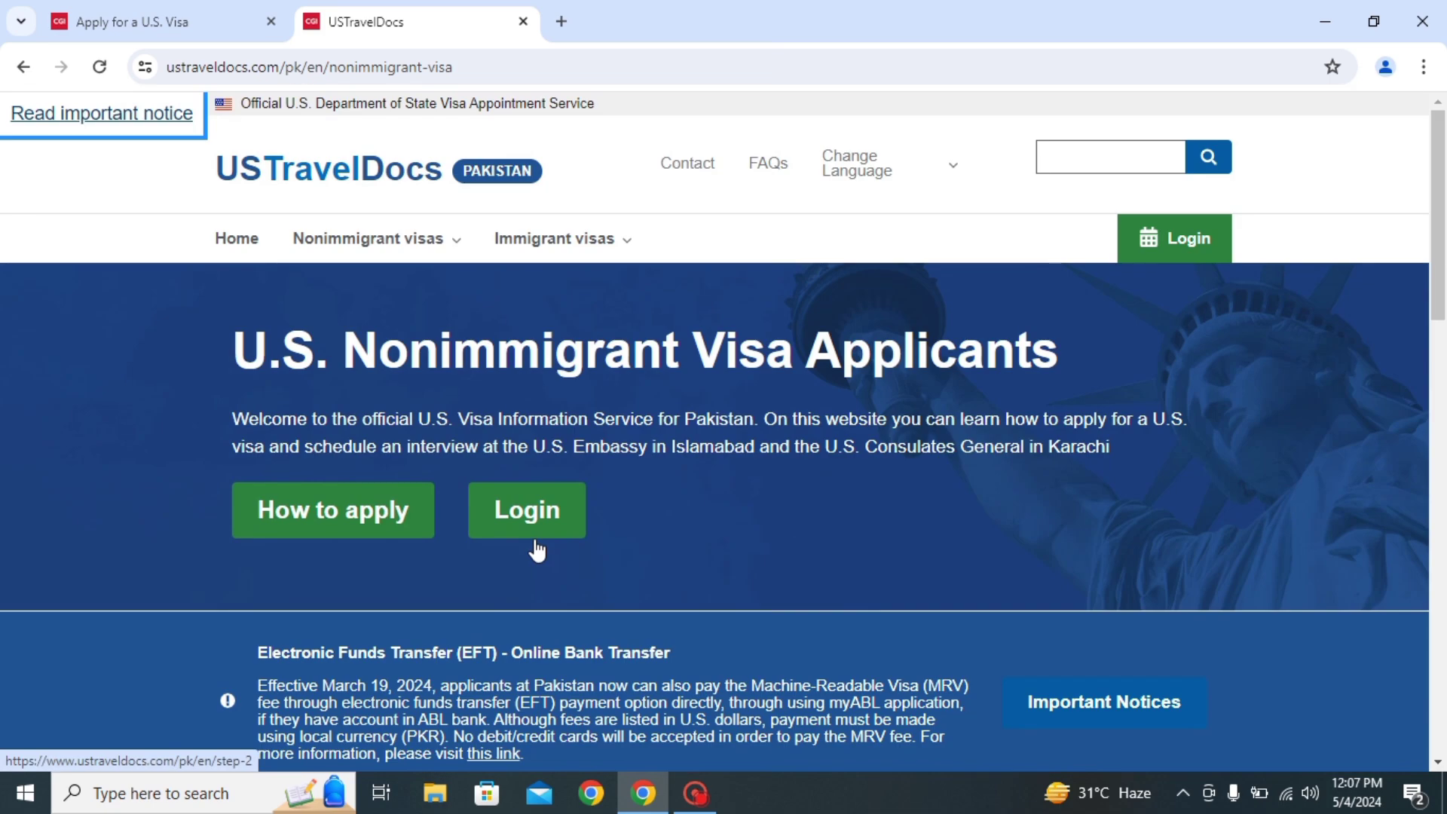
pyautogui.click(533, 503)
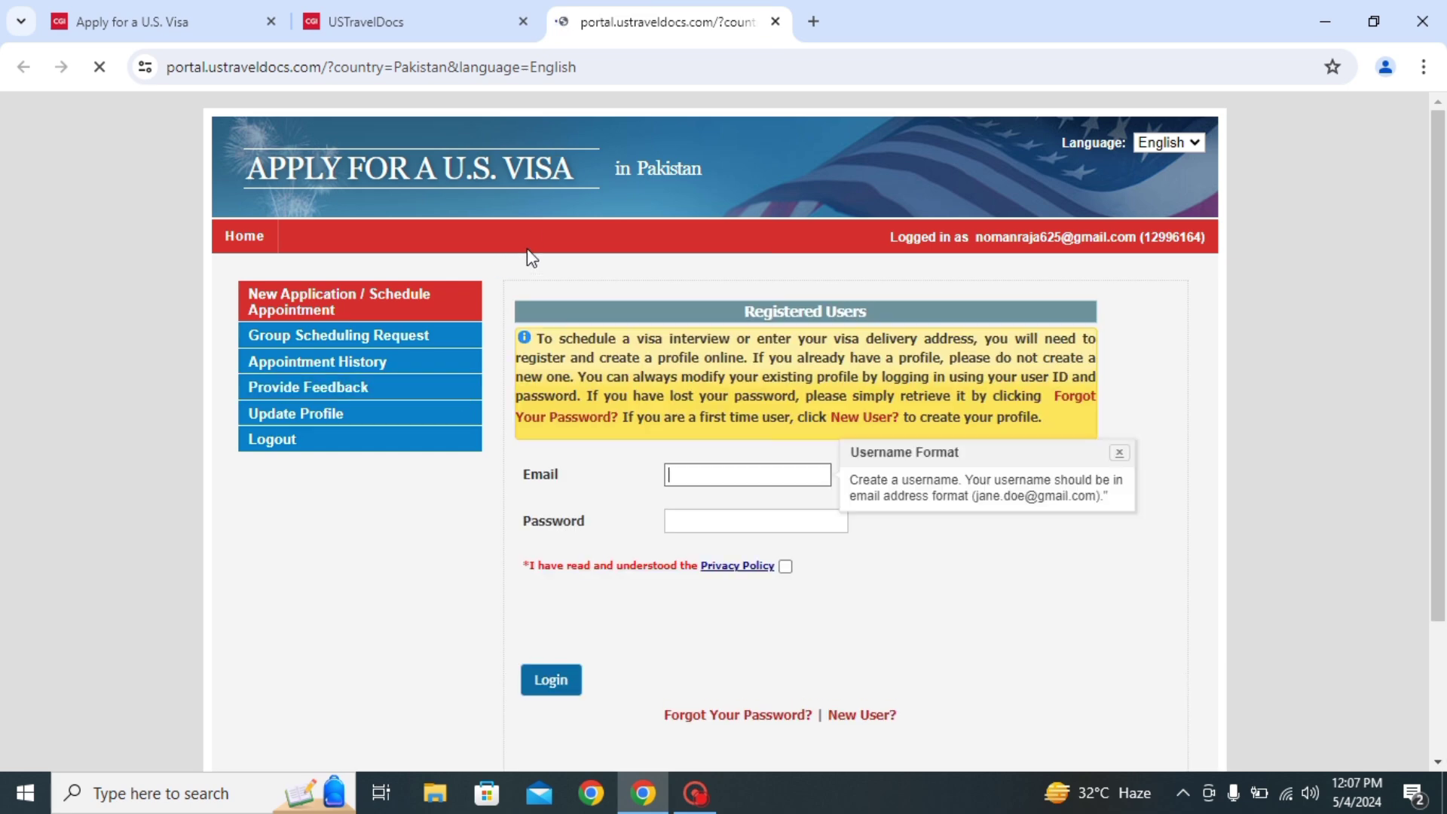
# Log in with the account email and password, accepting the Privacy Policy
pyautogui.scroll(-2, 531, 257)
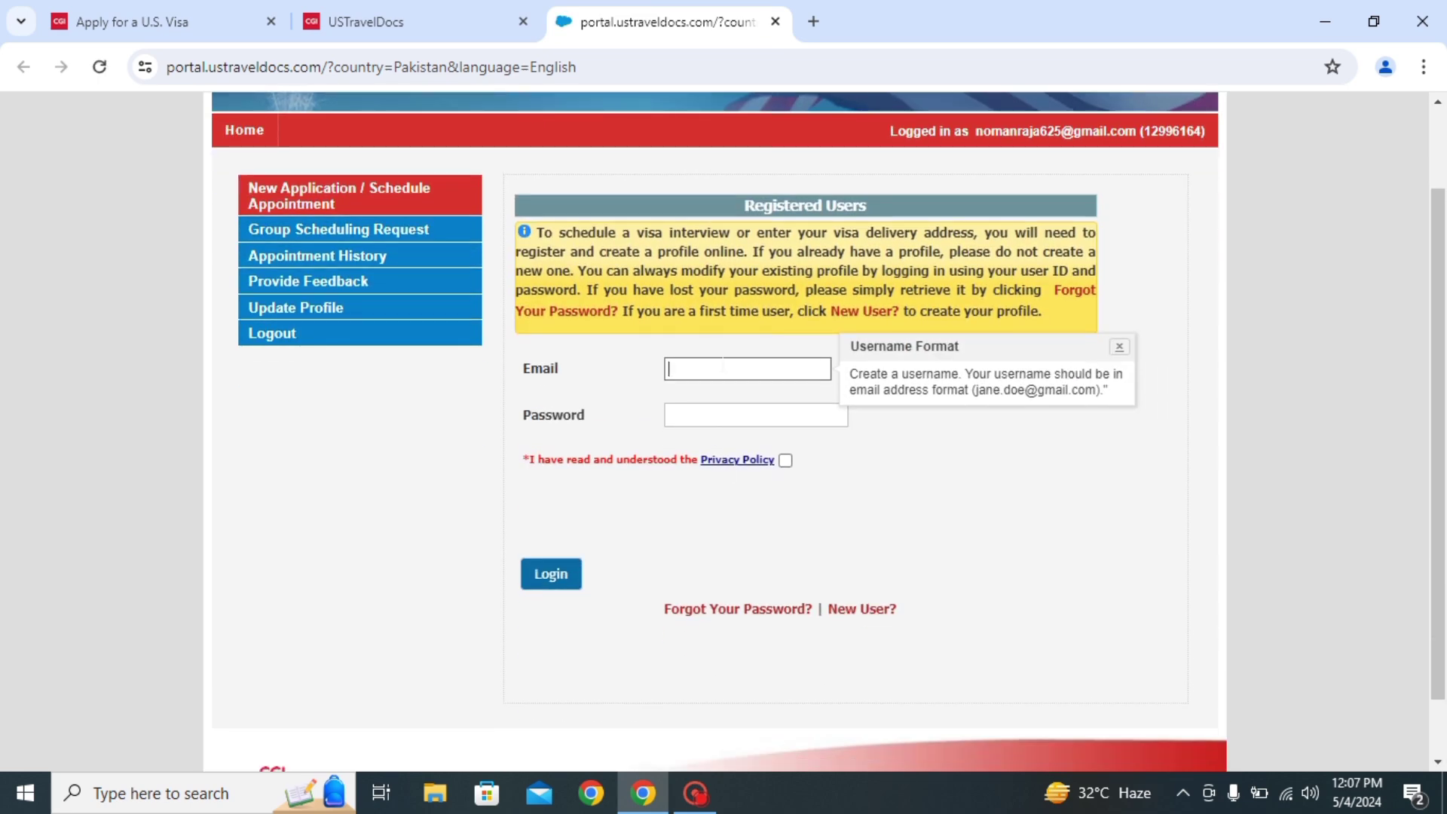
pyautogui.click(722, 368)
pyautogui.click(754, 413)
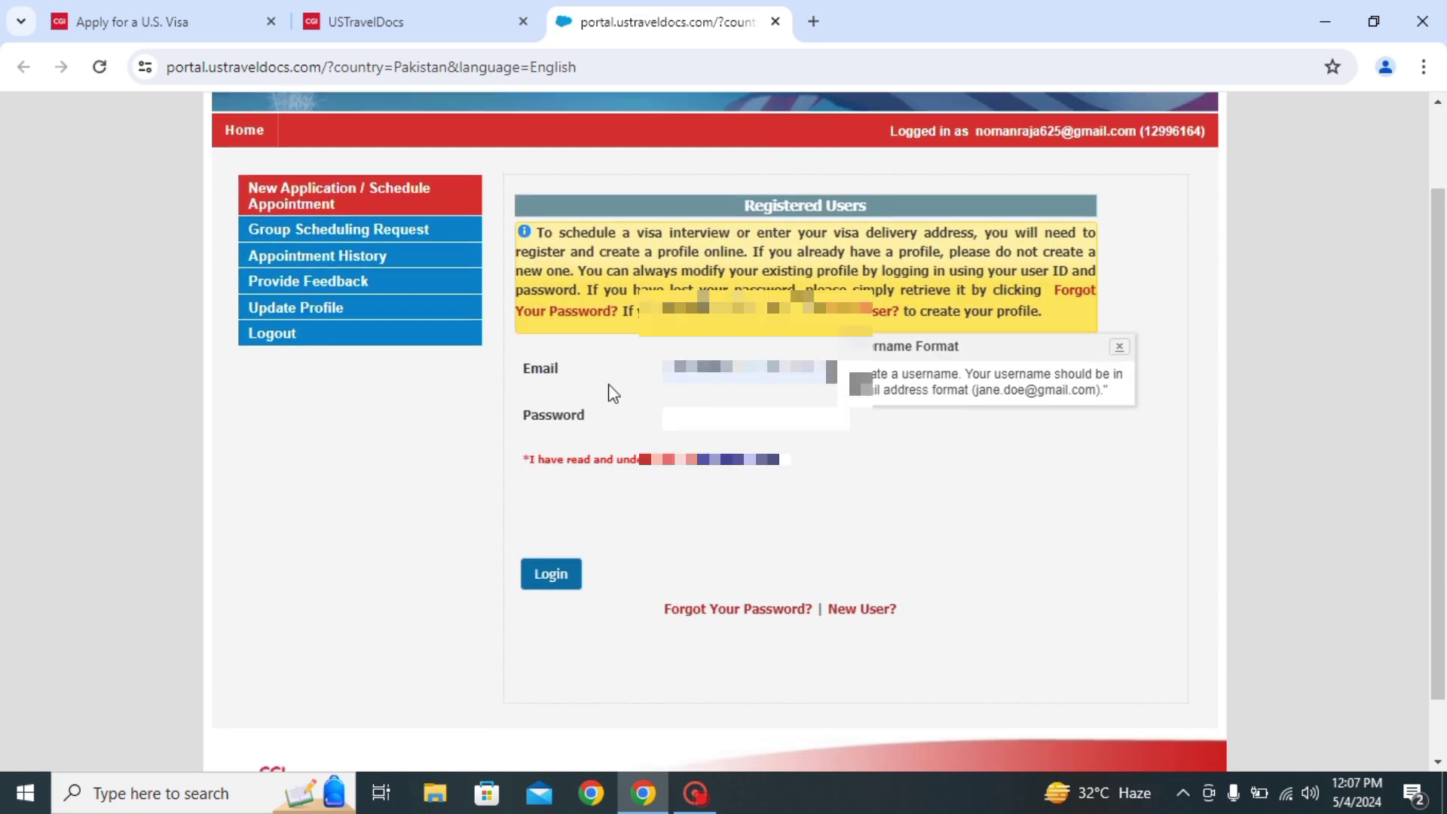
pyautogui.click(708, 418)
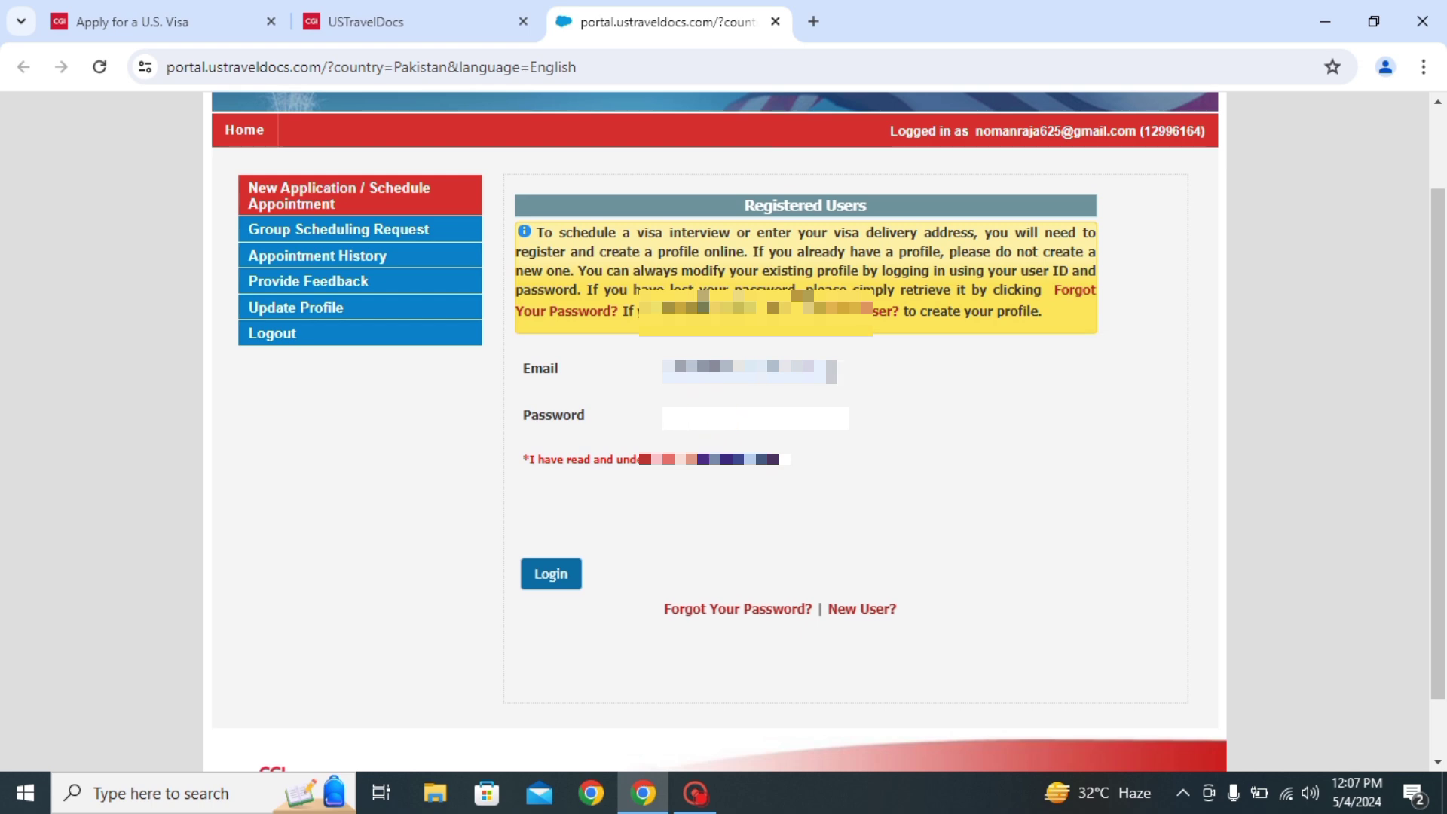
pyautogui.write('•••••••')
pyautogui.click(784, 458)
pyautogui.click(559, 580)
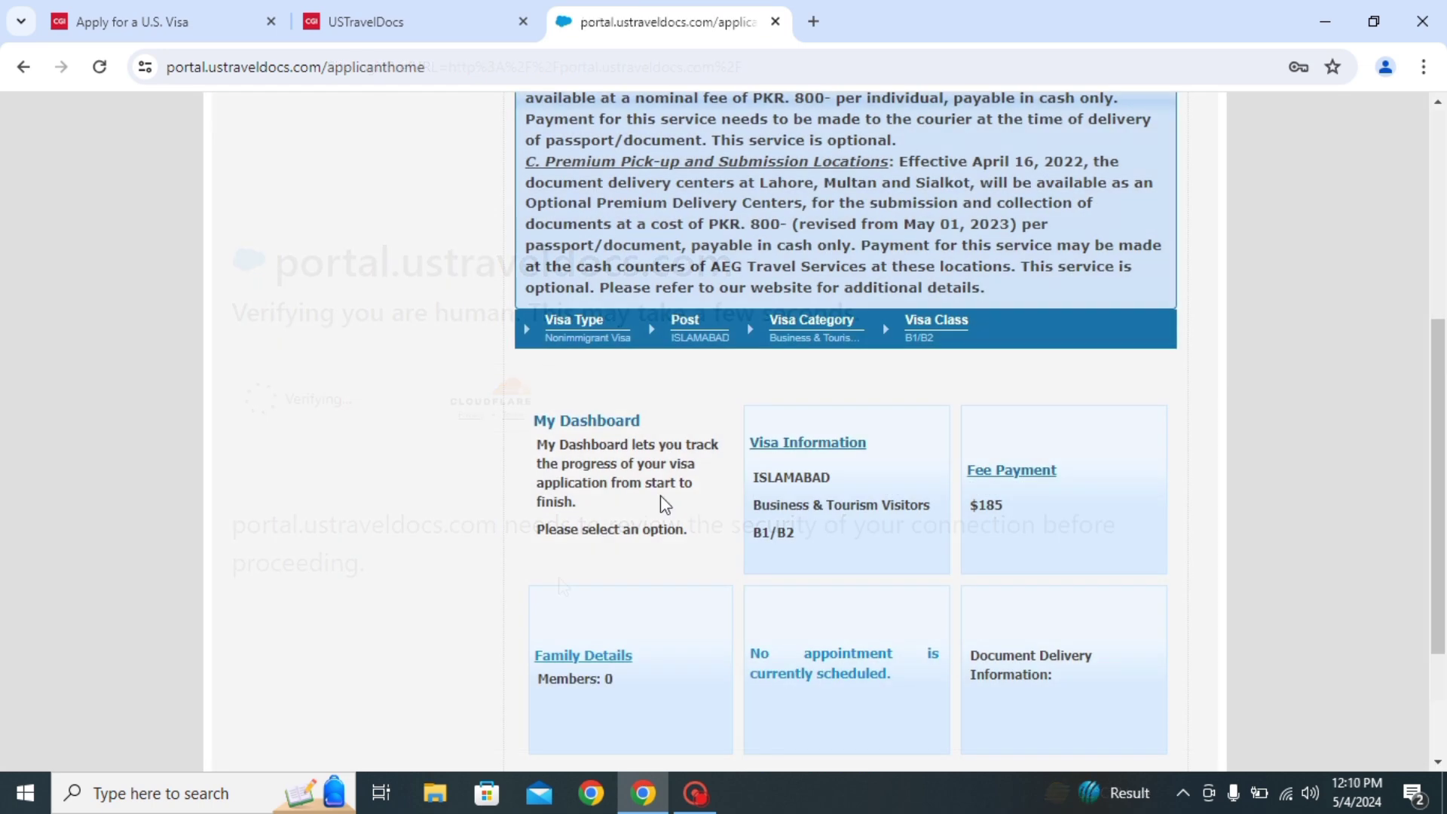
# Review the applicant dashboard's visa information, fee payment, family details, appointment and document delivery sections
pyautogui.scroll(-3, 662, 507)
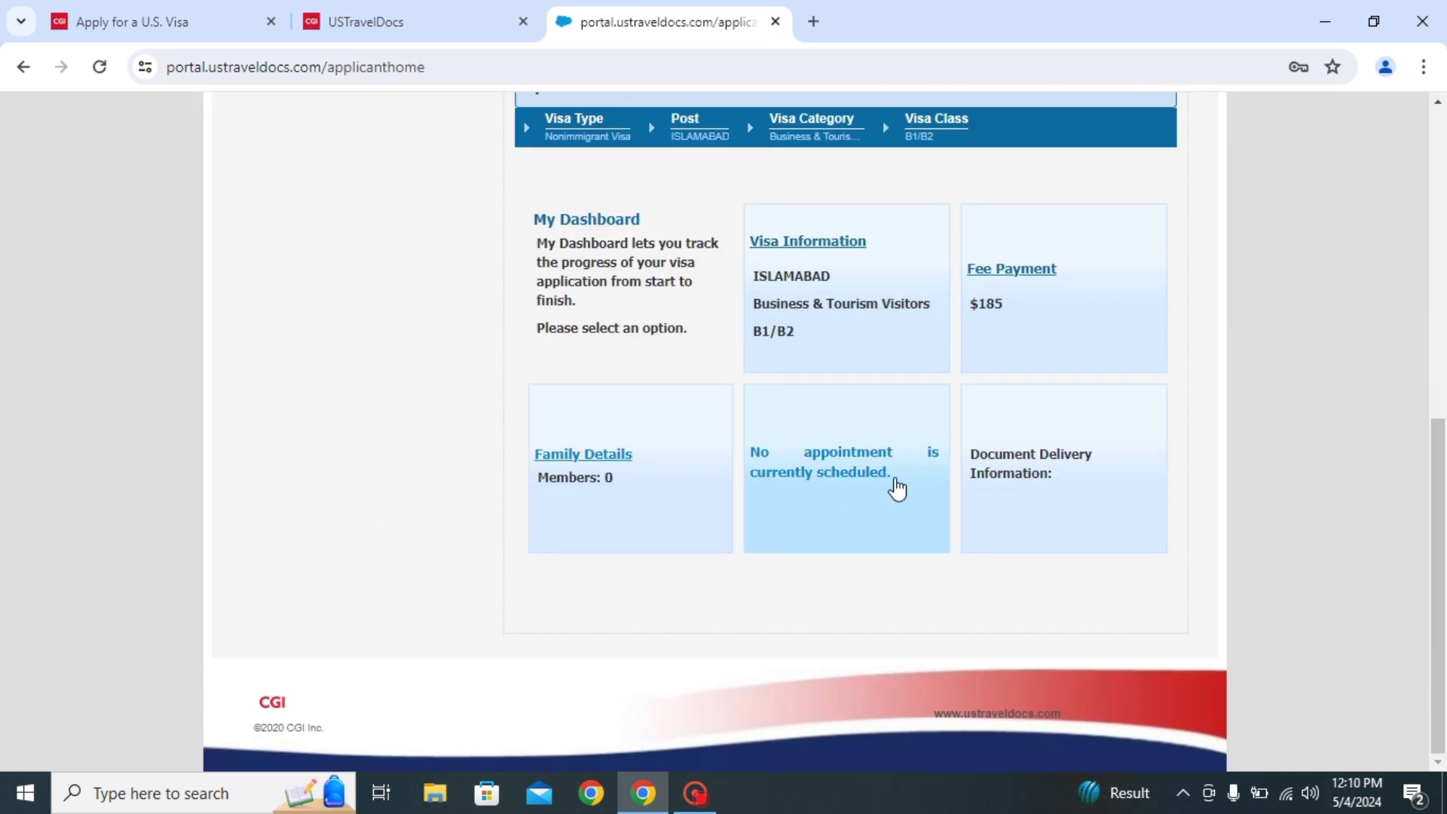
pyautogui.scroll(3, 882, 539)
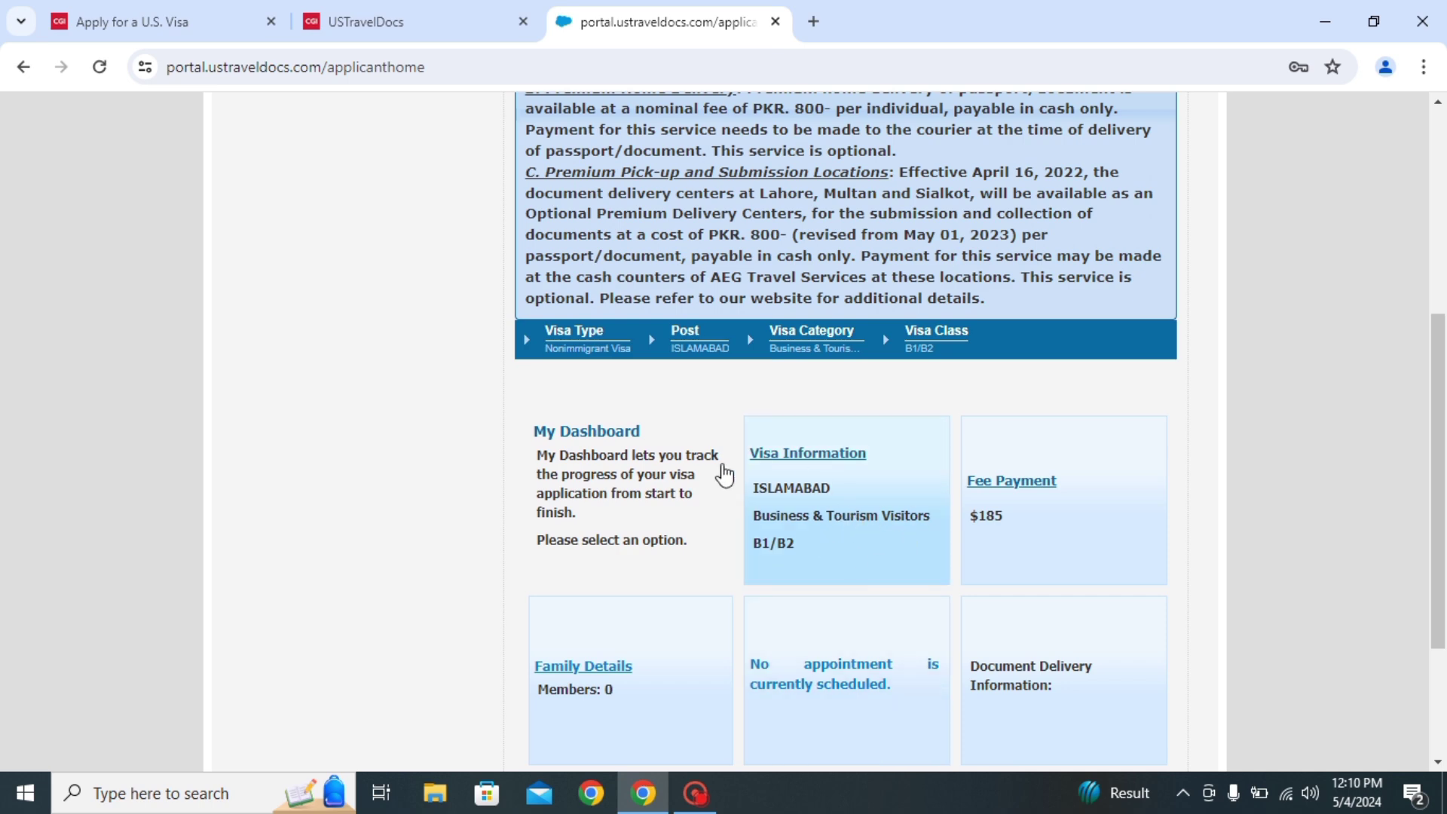
pyautogui.scroll(-3, 755, 510)
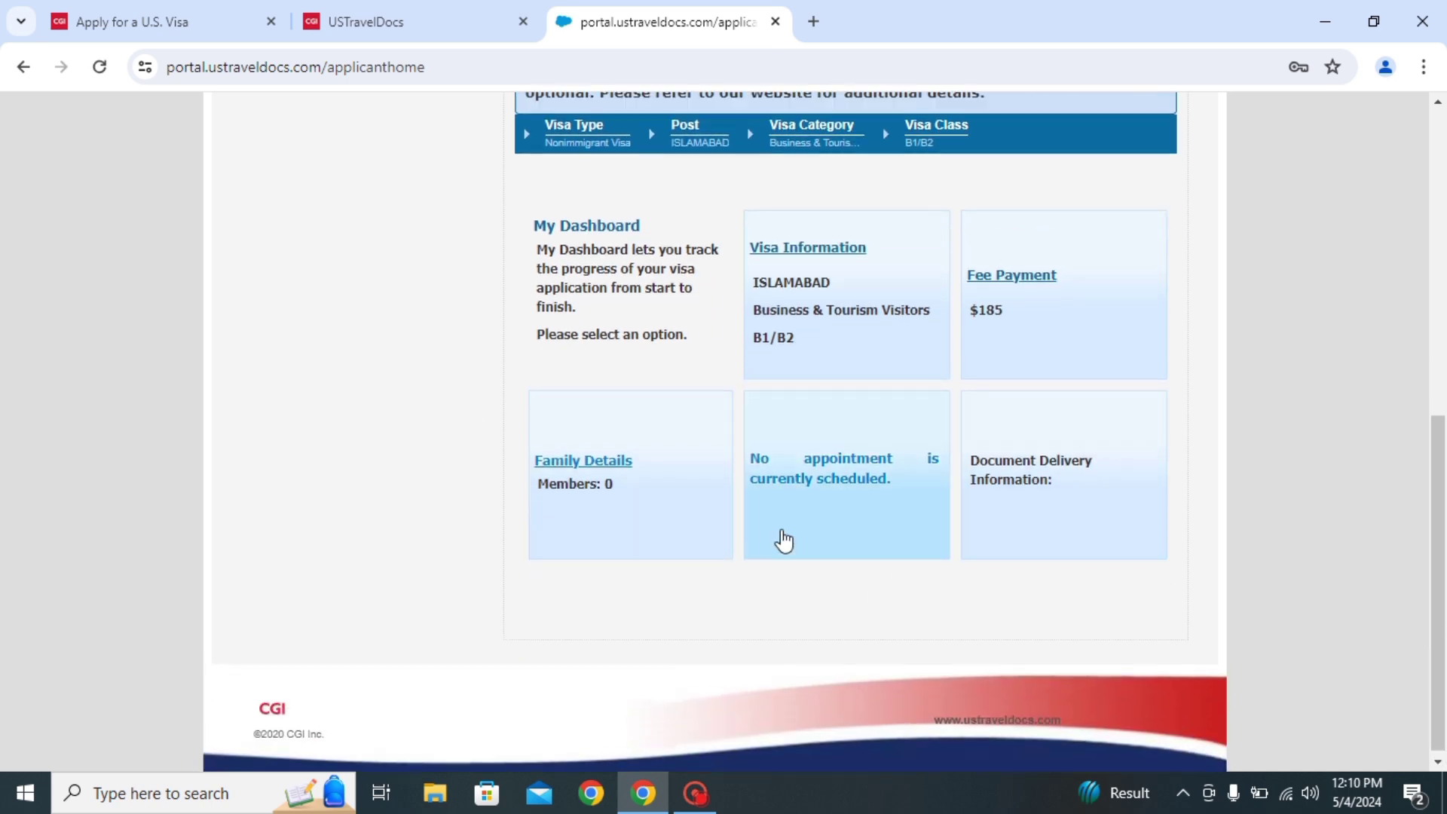
pyautogui.scroll(4, 781, 539)
pyautogui.scroll(-4, 762, 517)
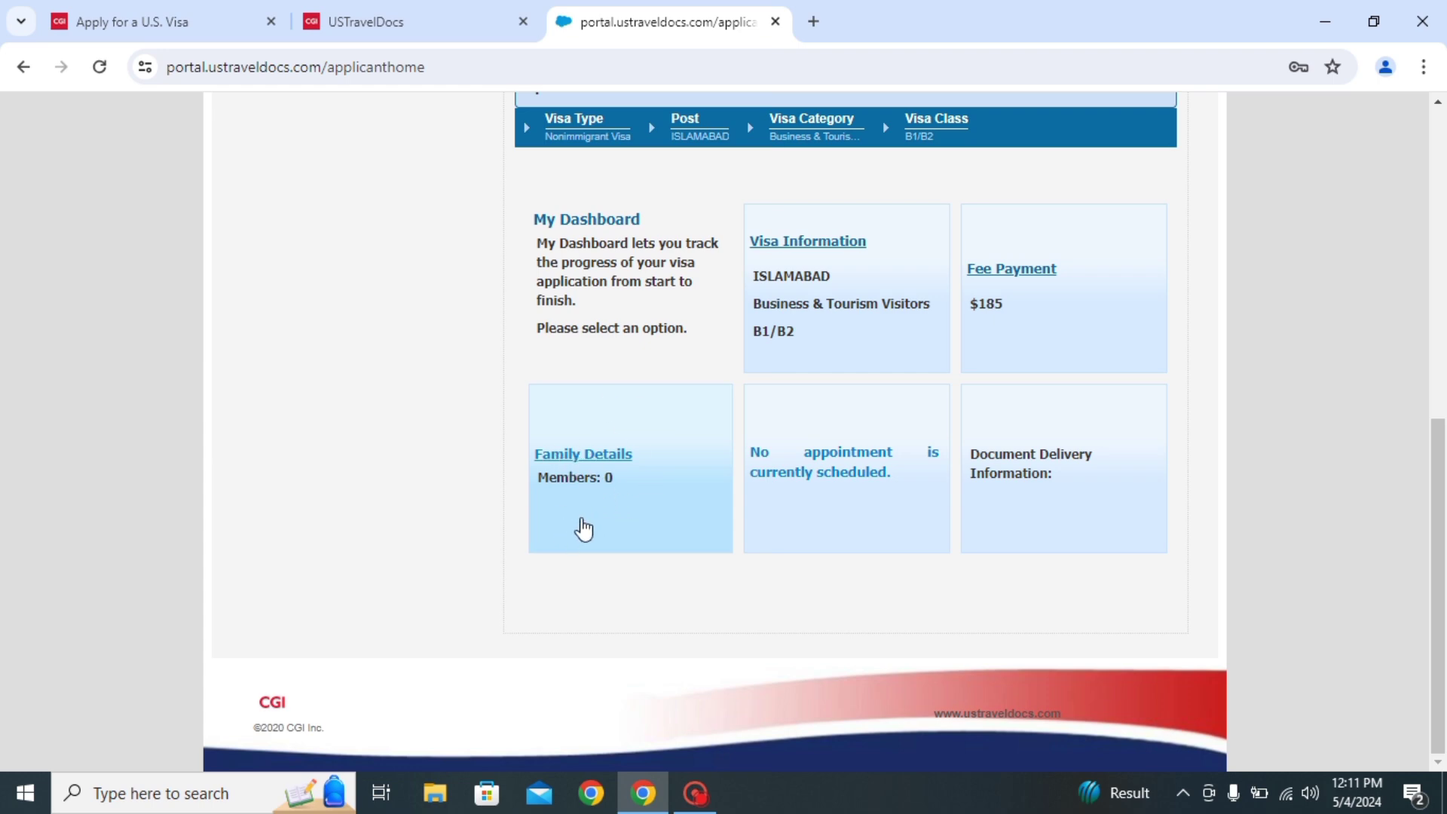
pyautogui.scroll(1, 581, 526)
pyautogui.scroll(5, 581, 584)
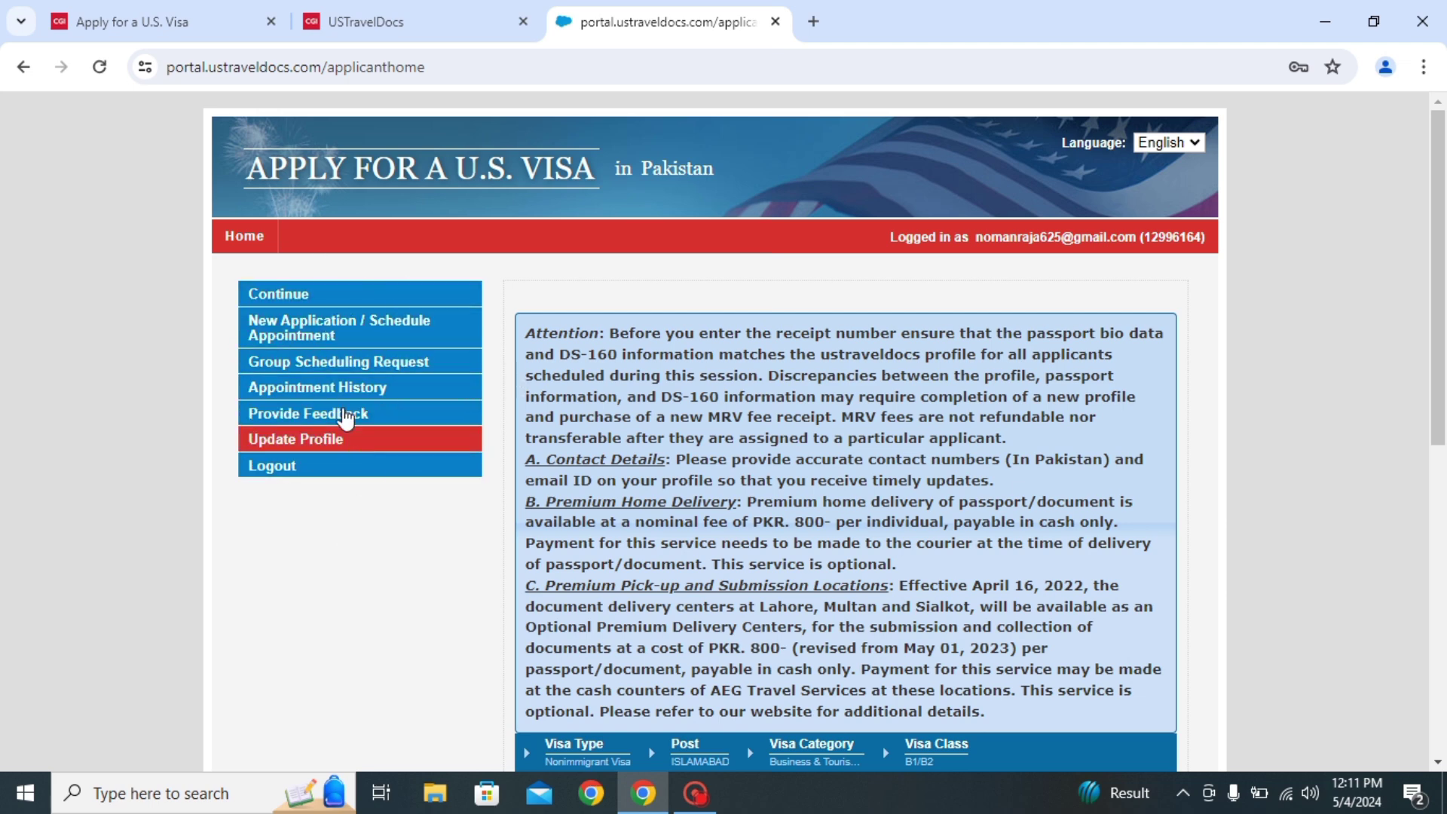
# Start a new application for a Nonimmigrant Visa and choose ISLAMABAD as the appointment post
pyautogui.click(376, 337)
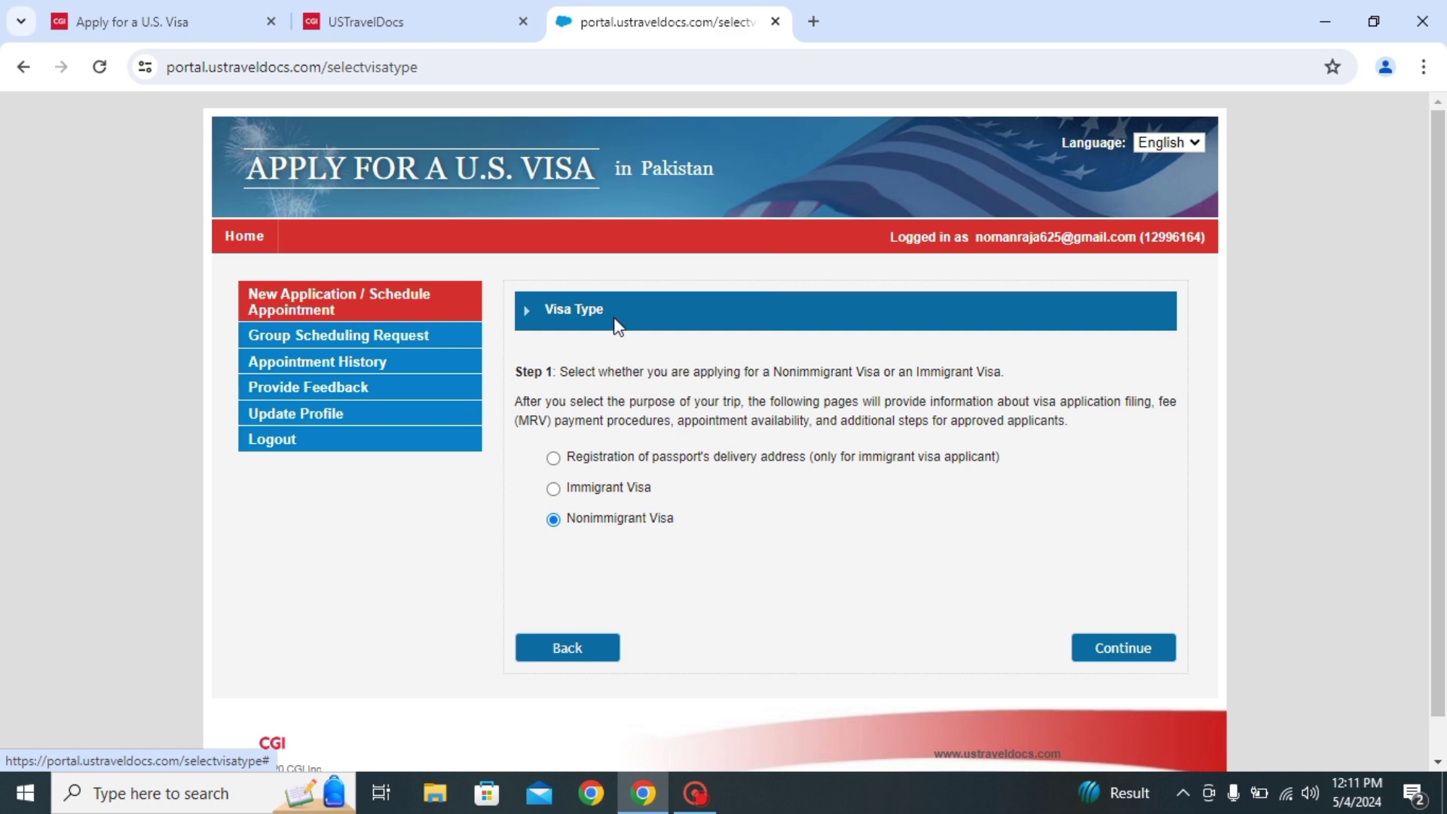
pyautogui.scroll(-1, 616, 326)
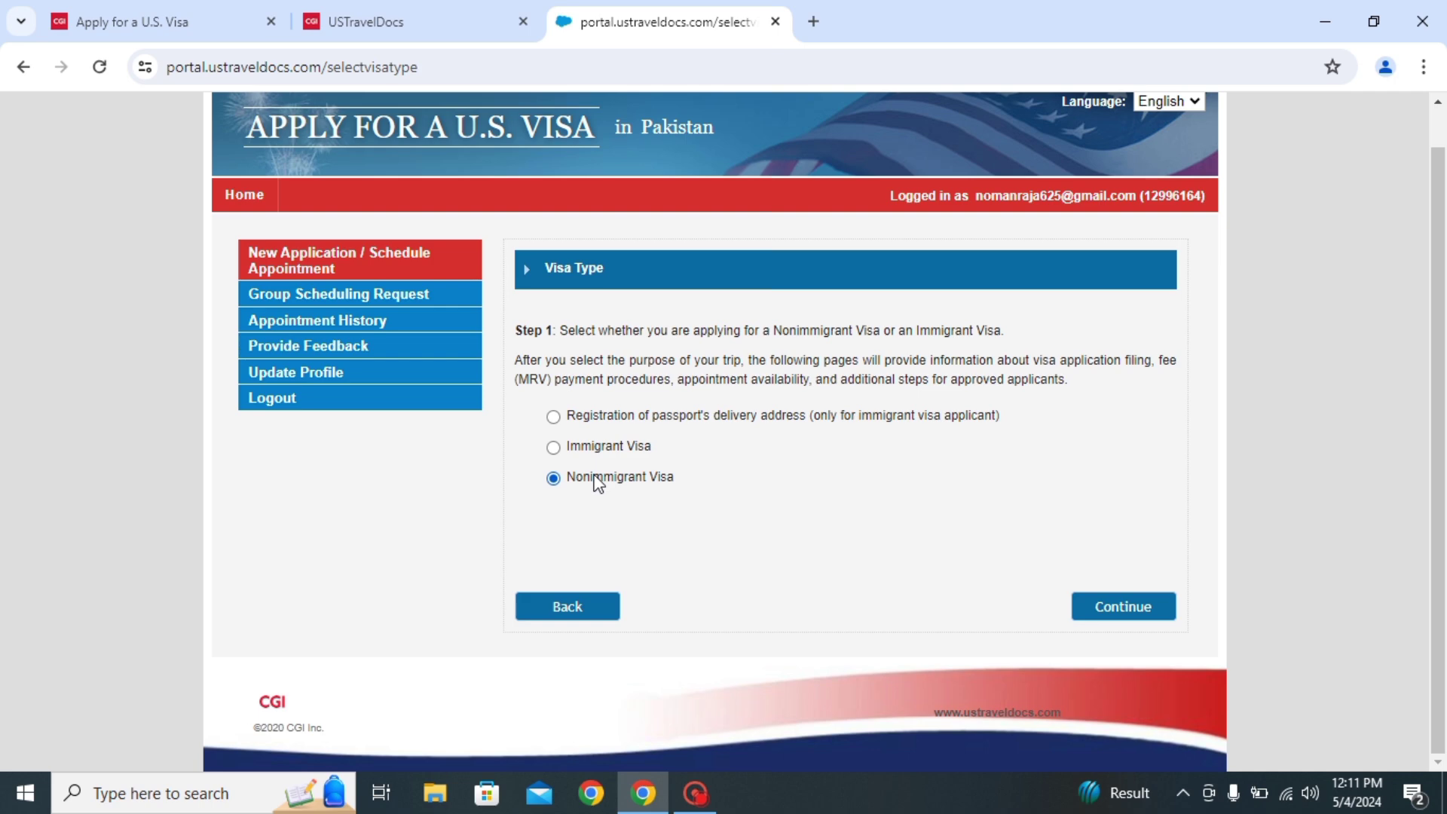
pyautogui.click(1113, 605)
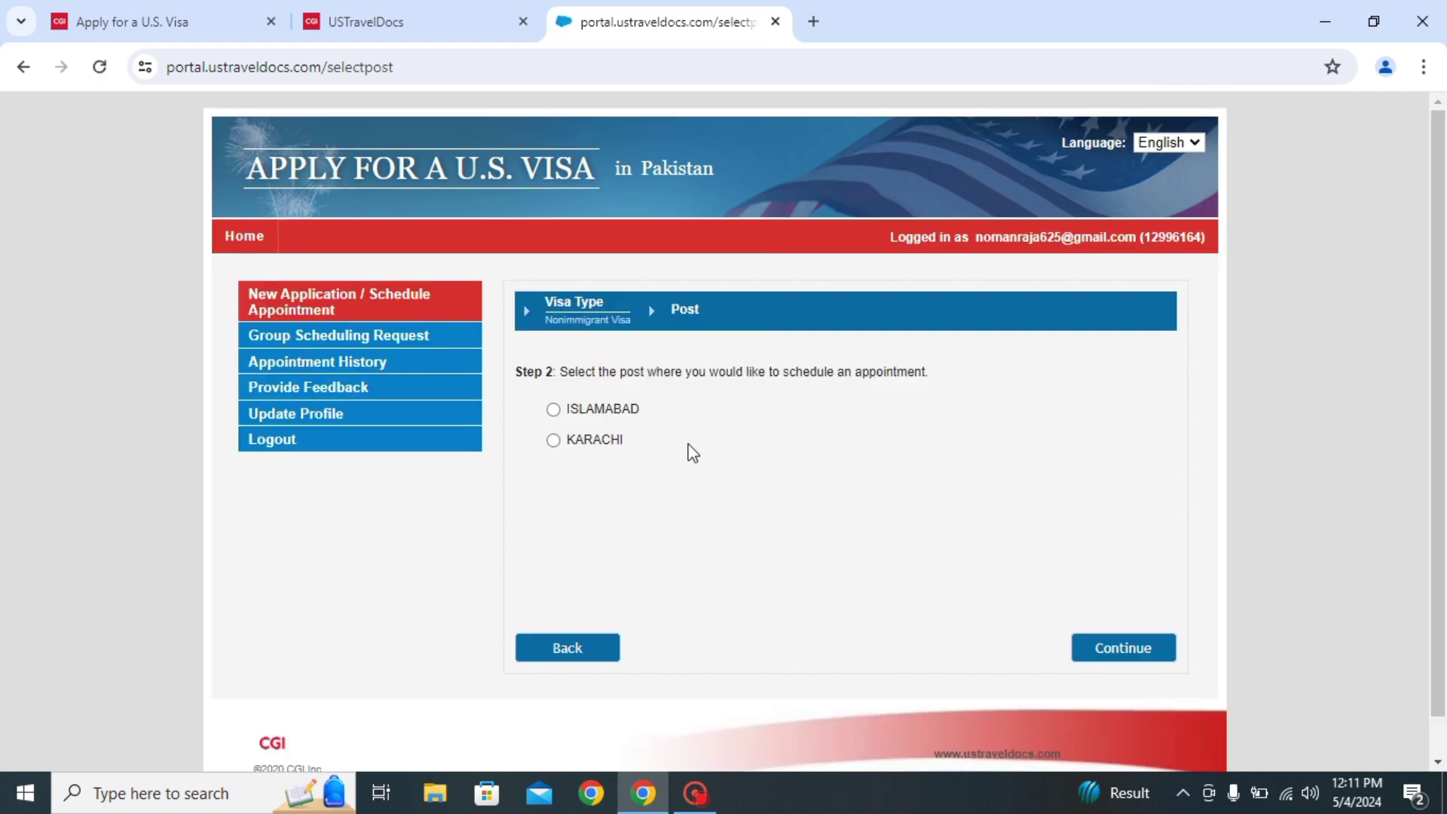
pyautogui.click(601, 411)
pyautogui.click(1139, 660)
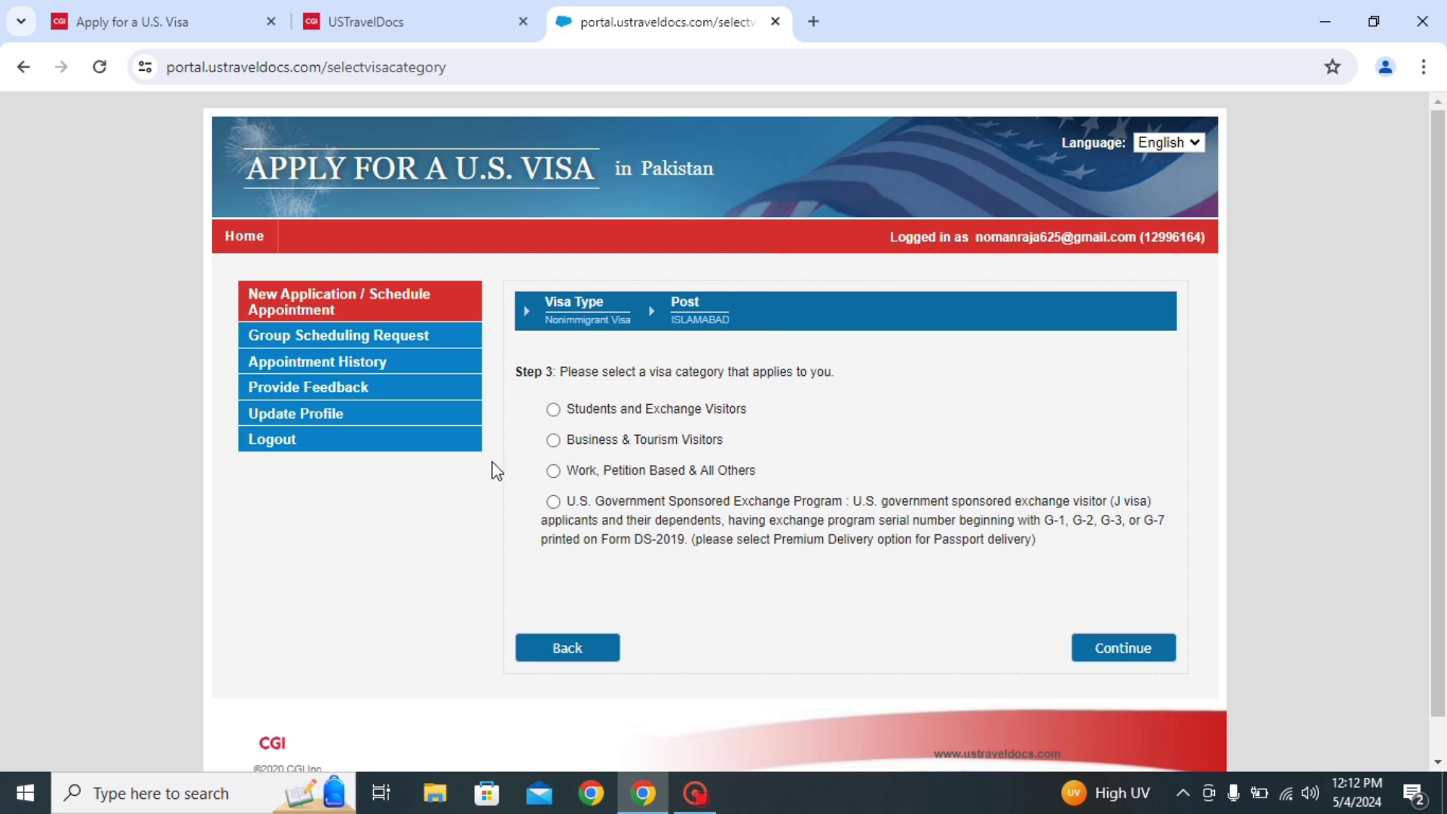
# Choose the Business & Tourism Visitors category and the B1/B2 - Visitor for Business and Pleasure visa class
pyautogui.click(554, 442)
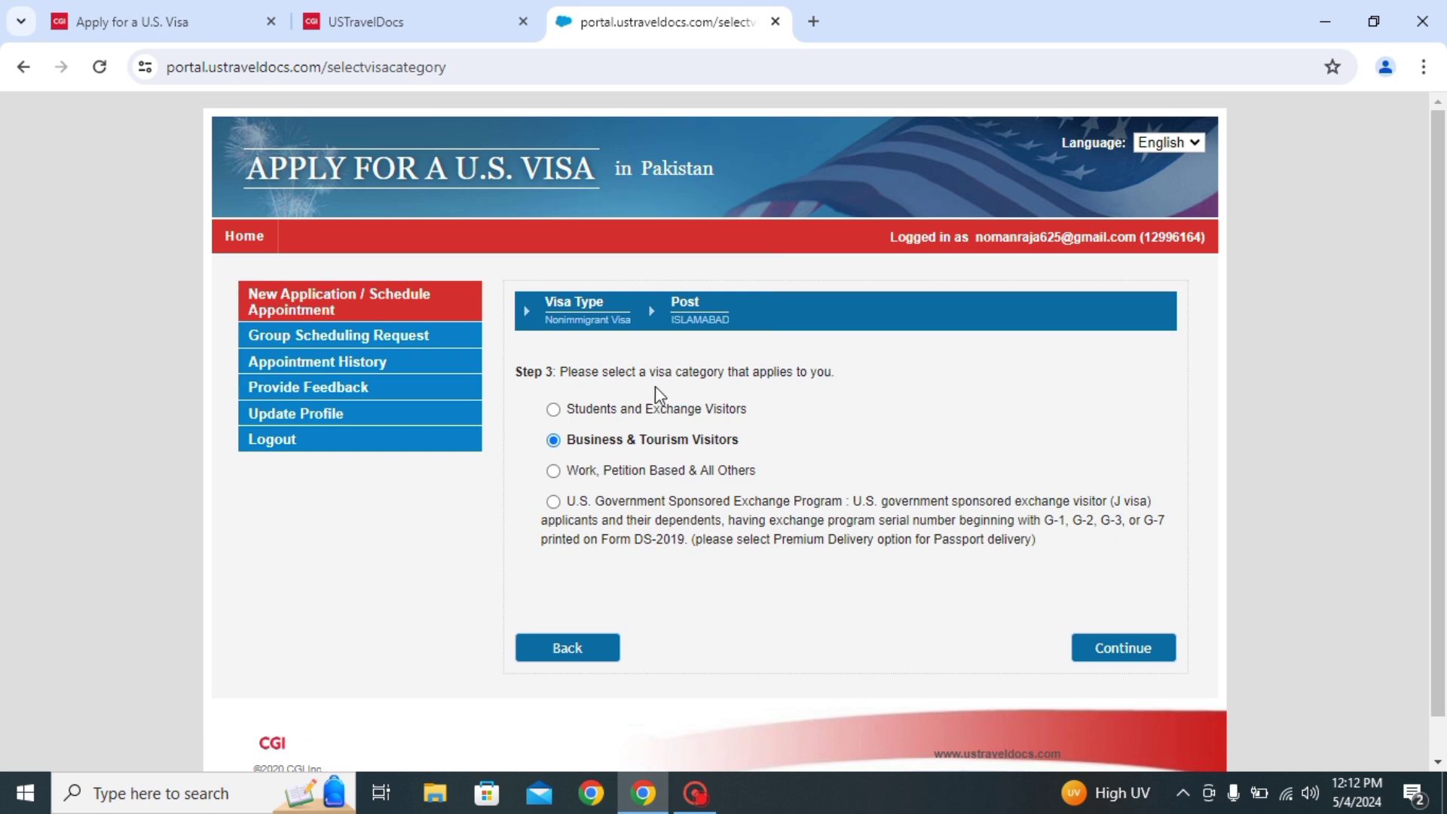
pyautogui.click(1128, 651)
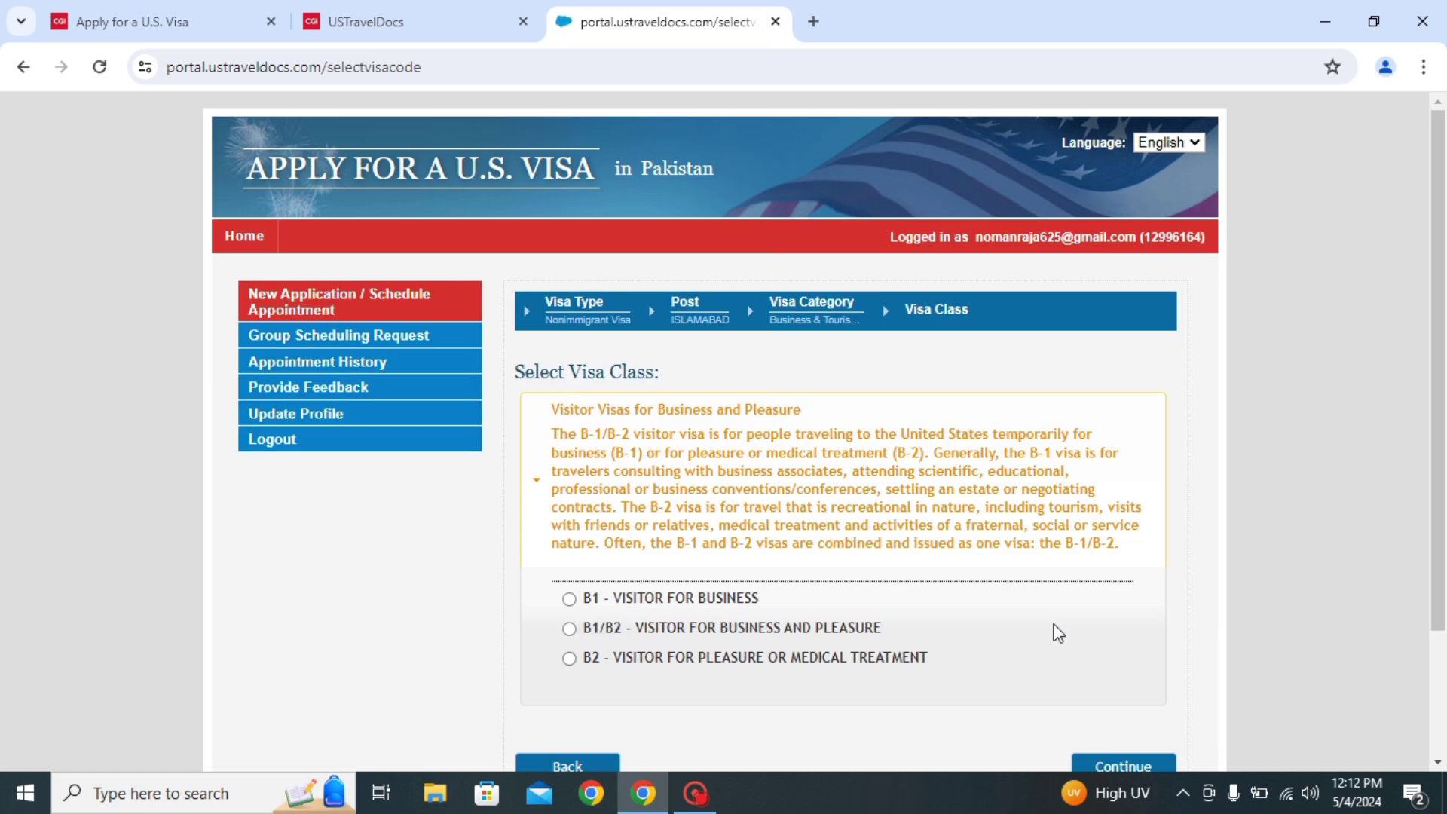
pyautogui.scroll(-2, 978, 429)
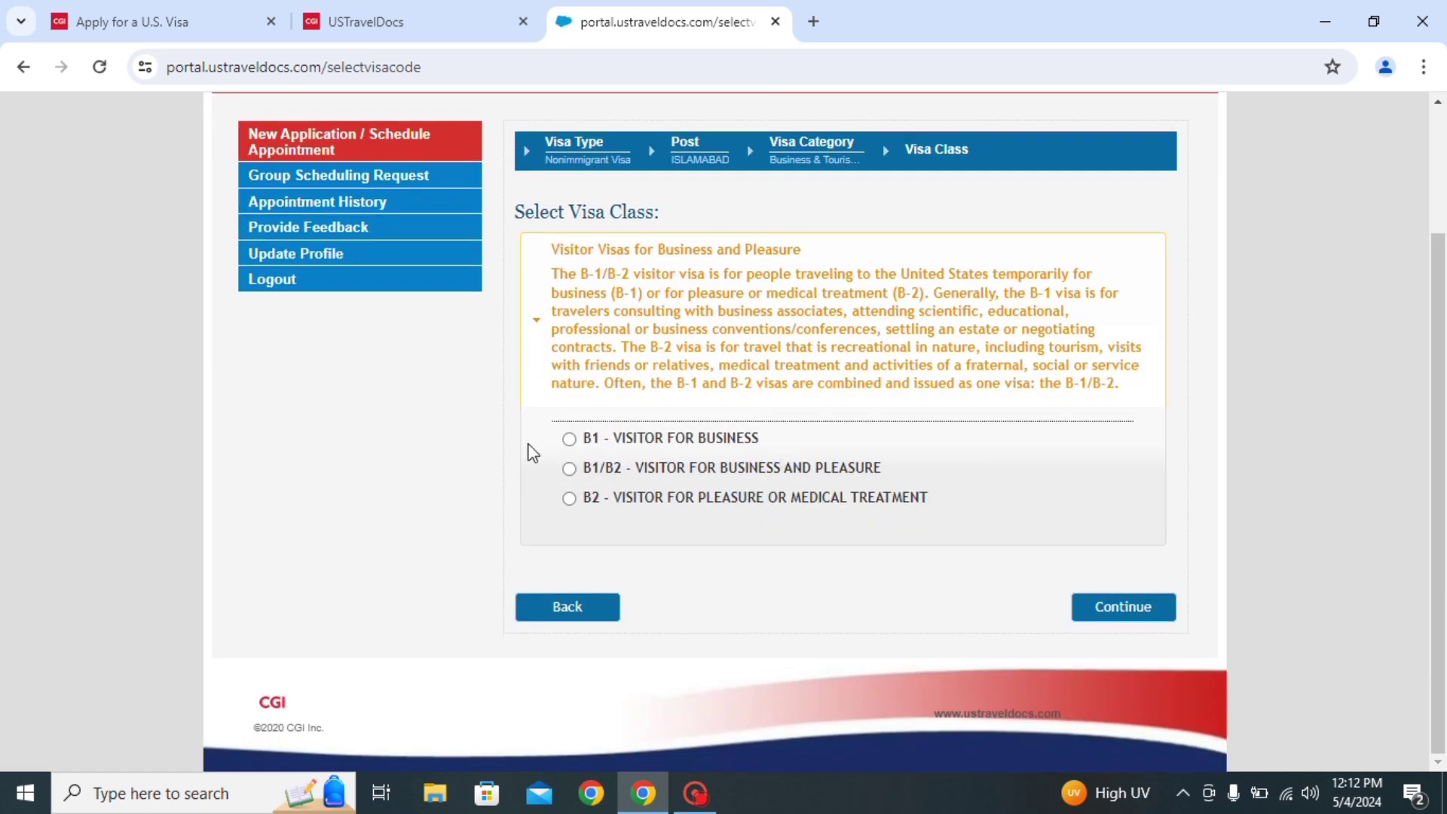
pyautogui.click(568, 471)
pyautogui.click(1115, 605)
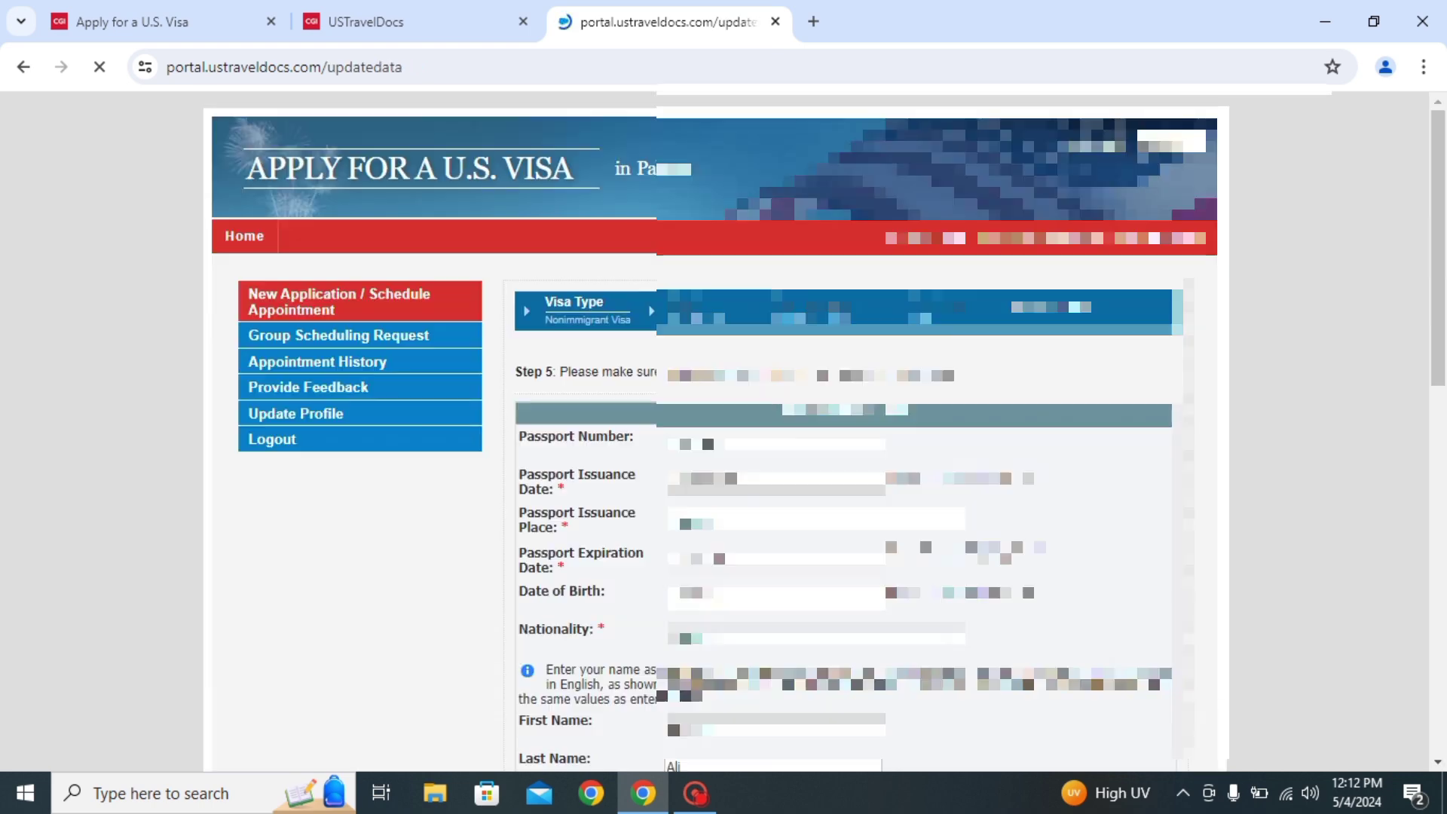
# Check the applicant's passport, personal, contact and address details on the Step 5 form
pyautogui.scroll(-4, 829, 452)
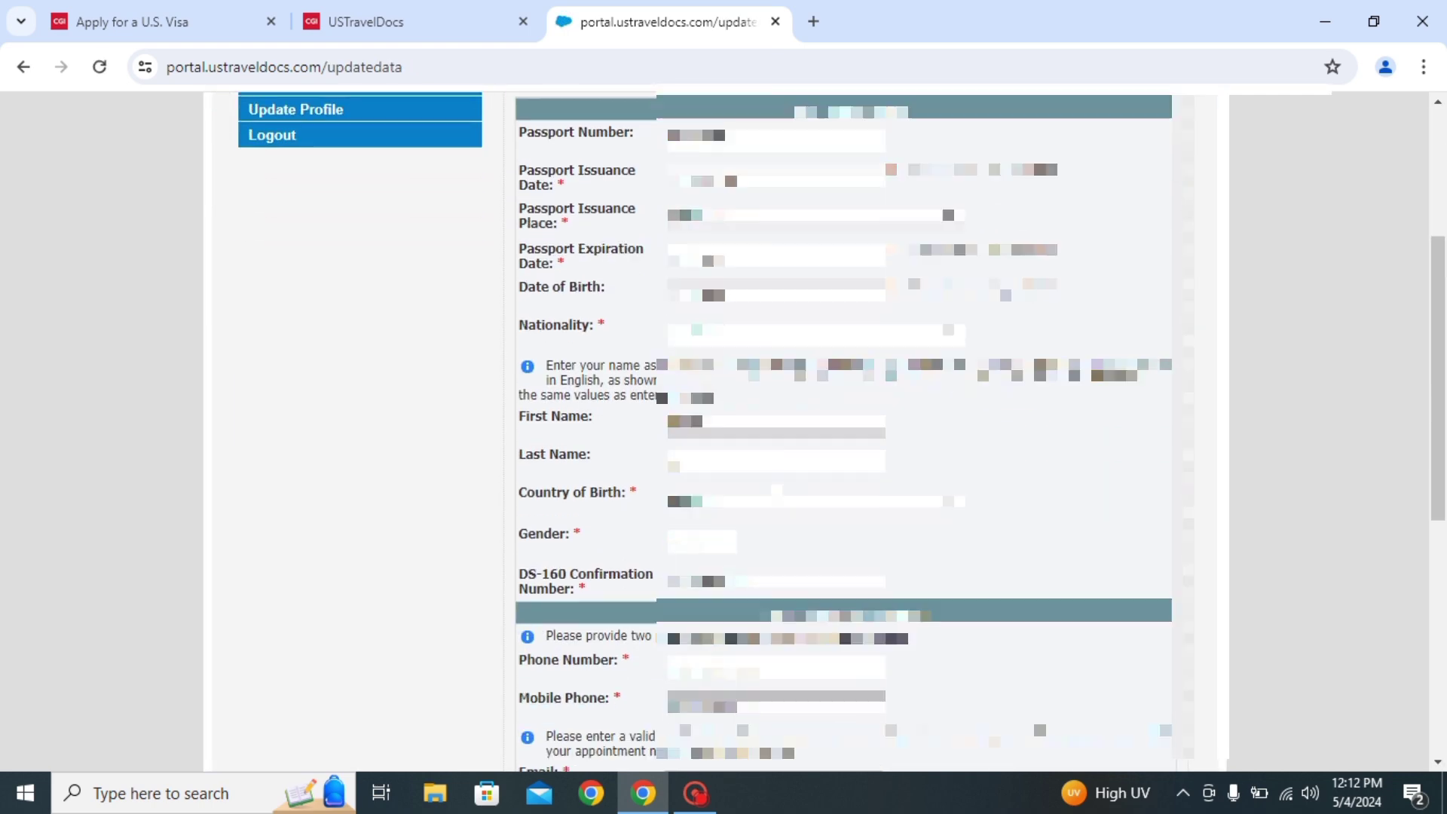
pyautogui.scroll(-1, 829, 452)
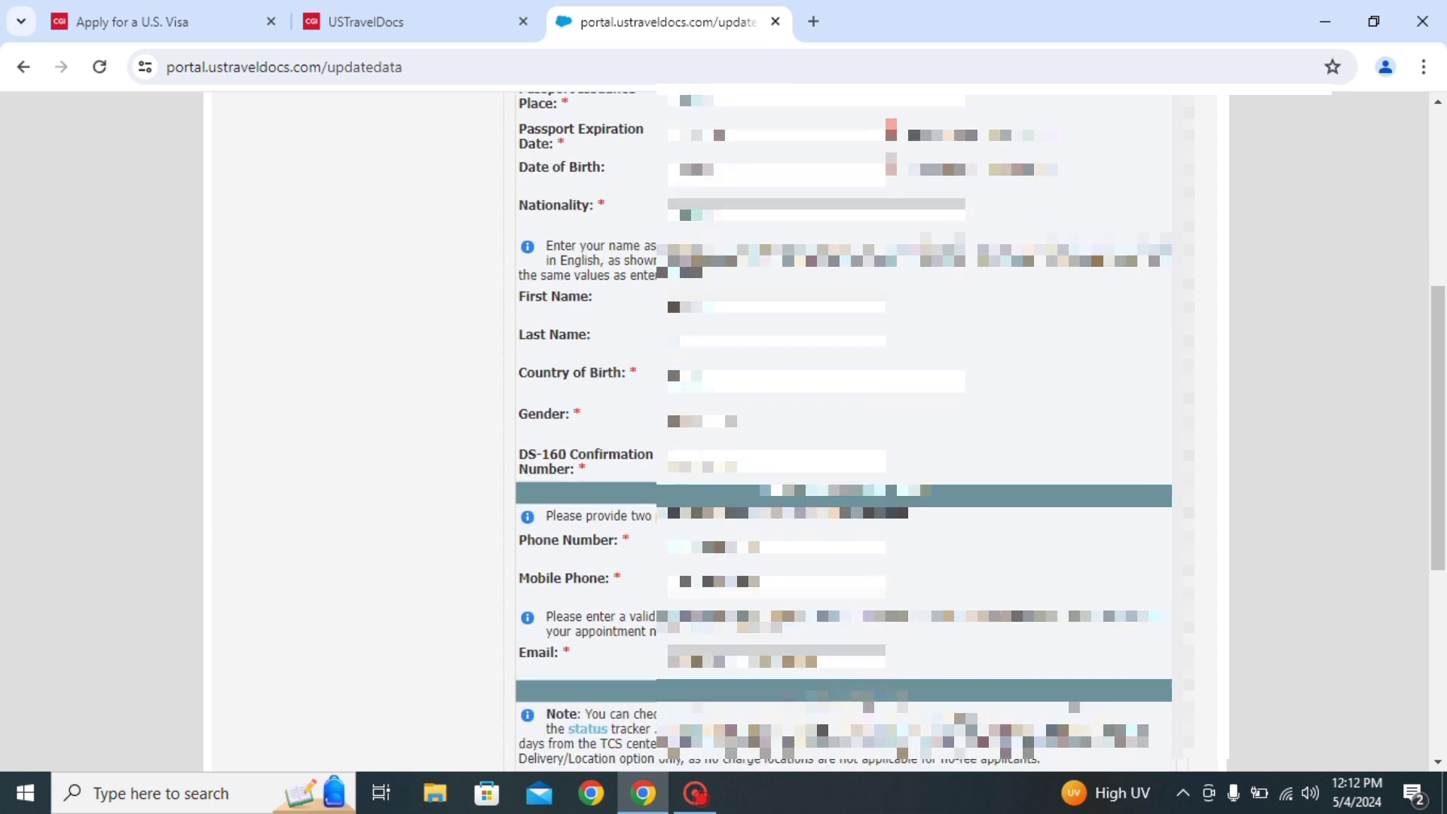
pyautogui.scroll(-1, 829, 452)
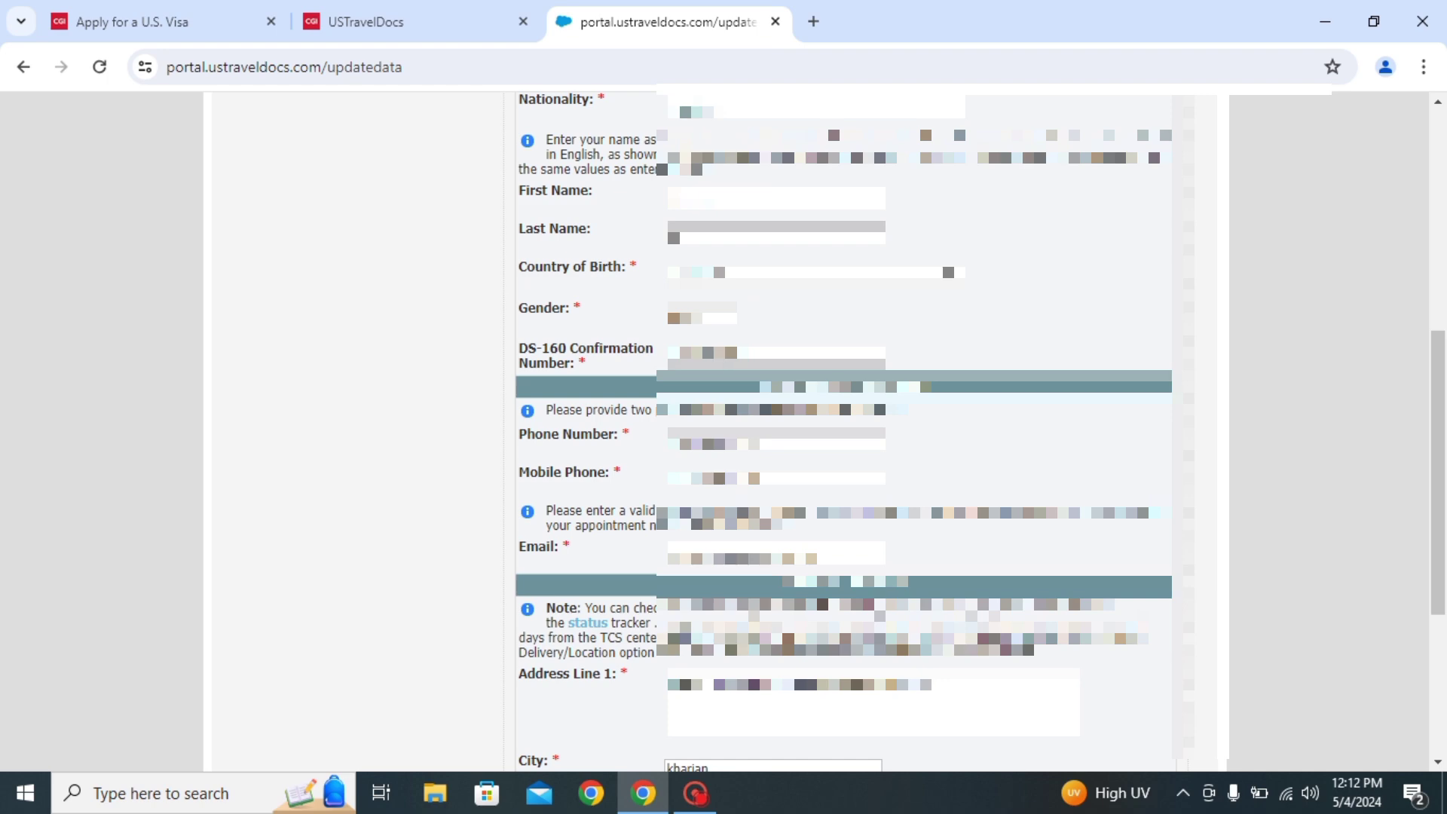
pyautogui.scroll(-4, 1097, 589)
pyautogui.scroll(8, 1096, 590)
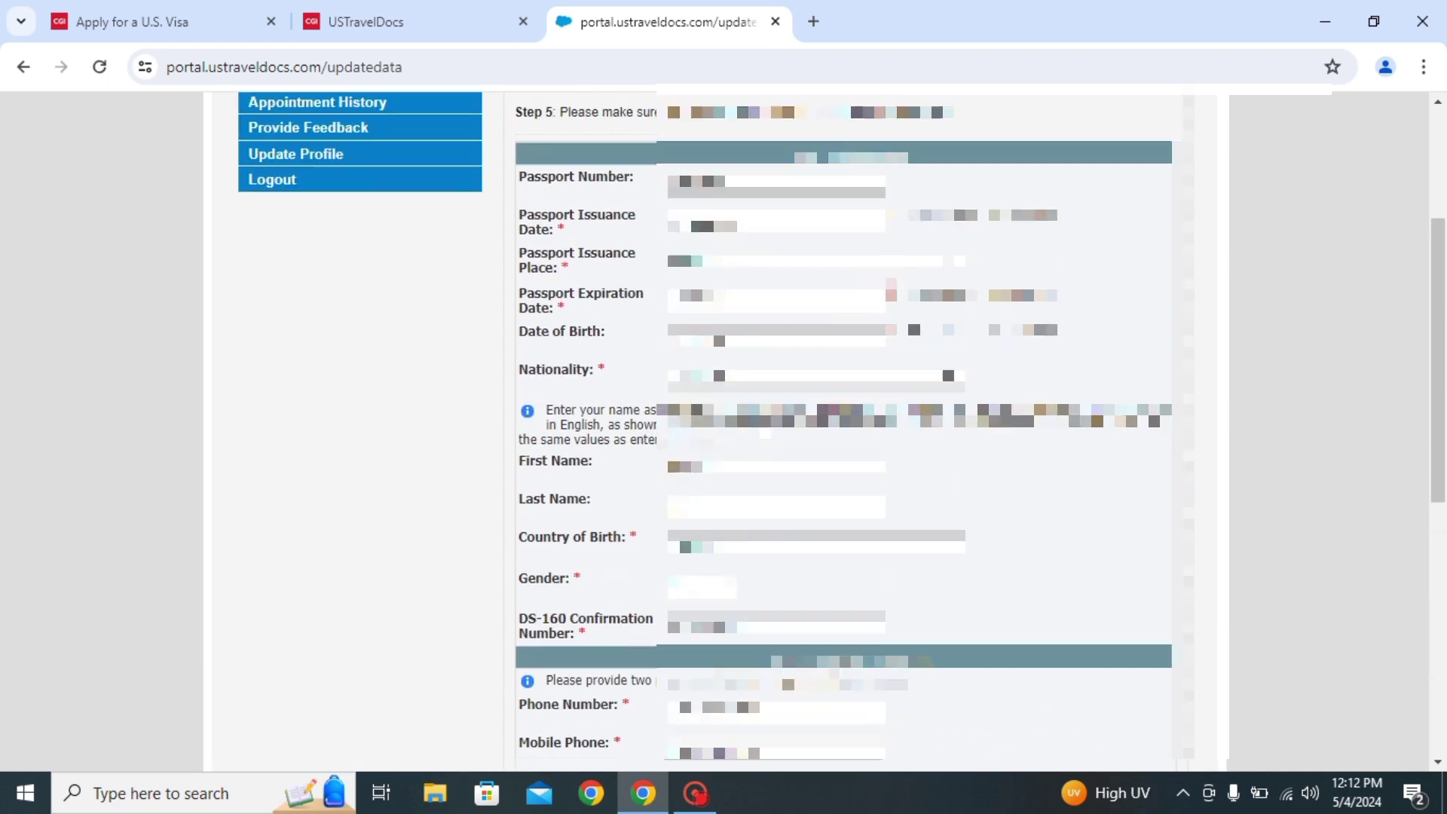
# Submit the applicant details on the Step 5 form and continue past Step 6 without adding any dependents
pyautogui.scroll(-2, 1096, 589)
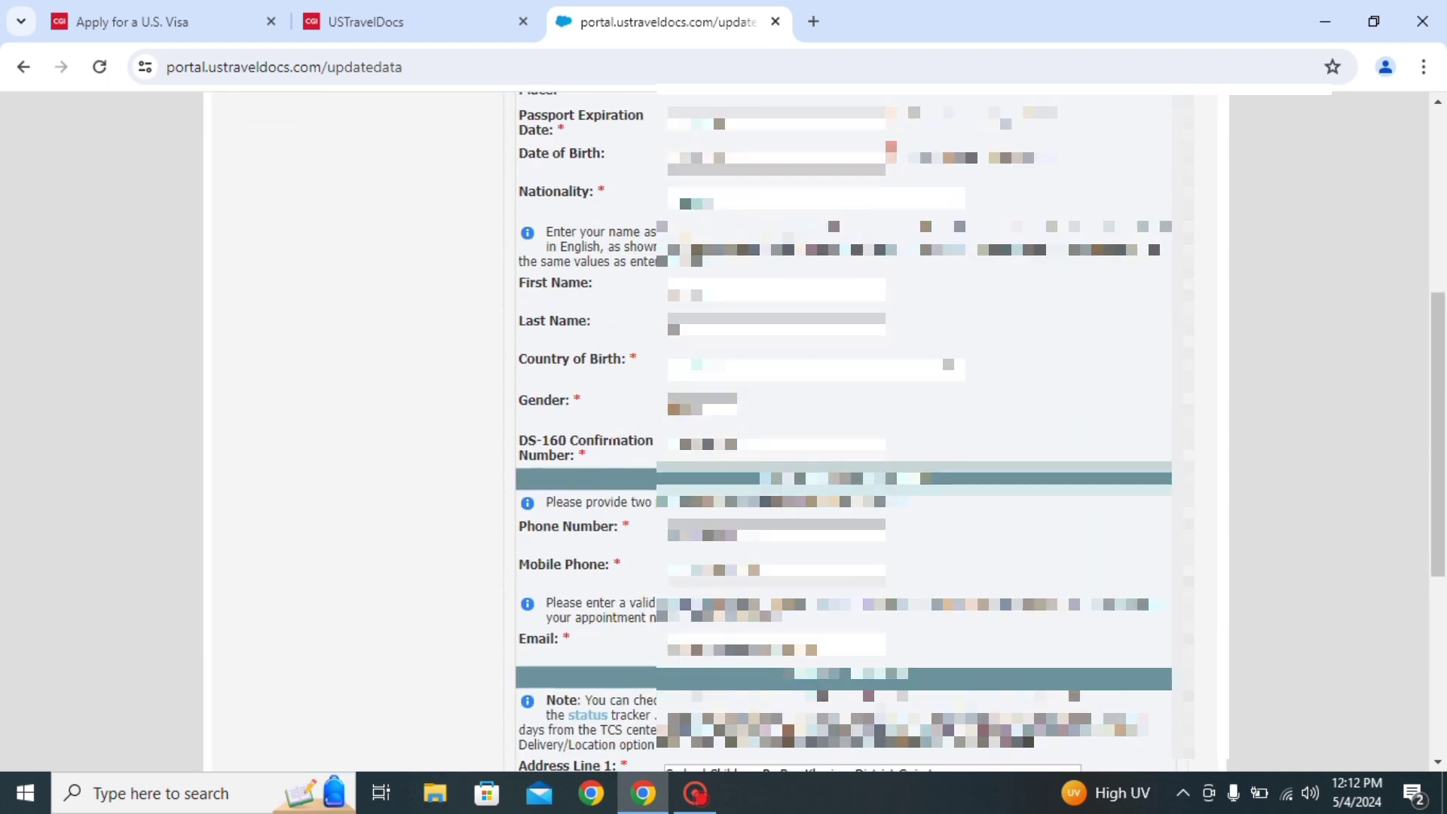
pyautogui.click(575, 452)
pyautogui.scroll(-5, 662, 459)
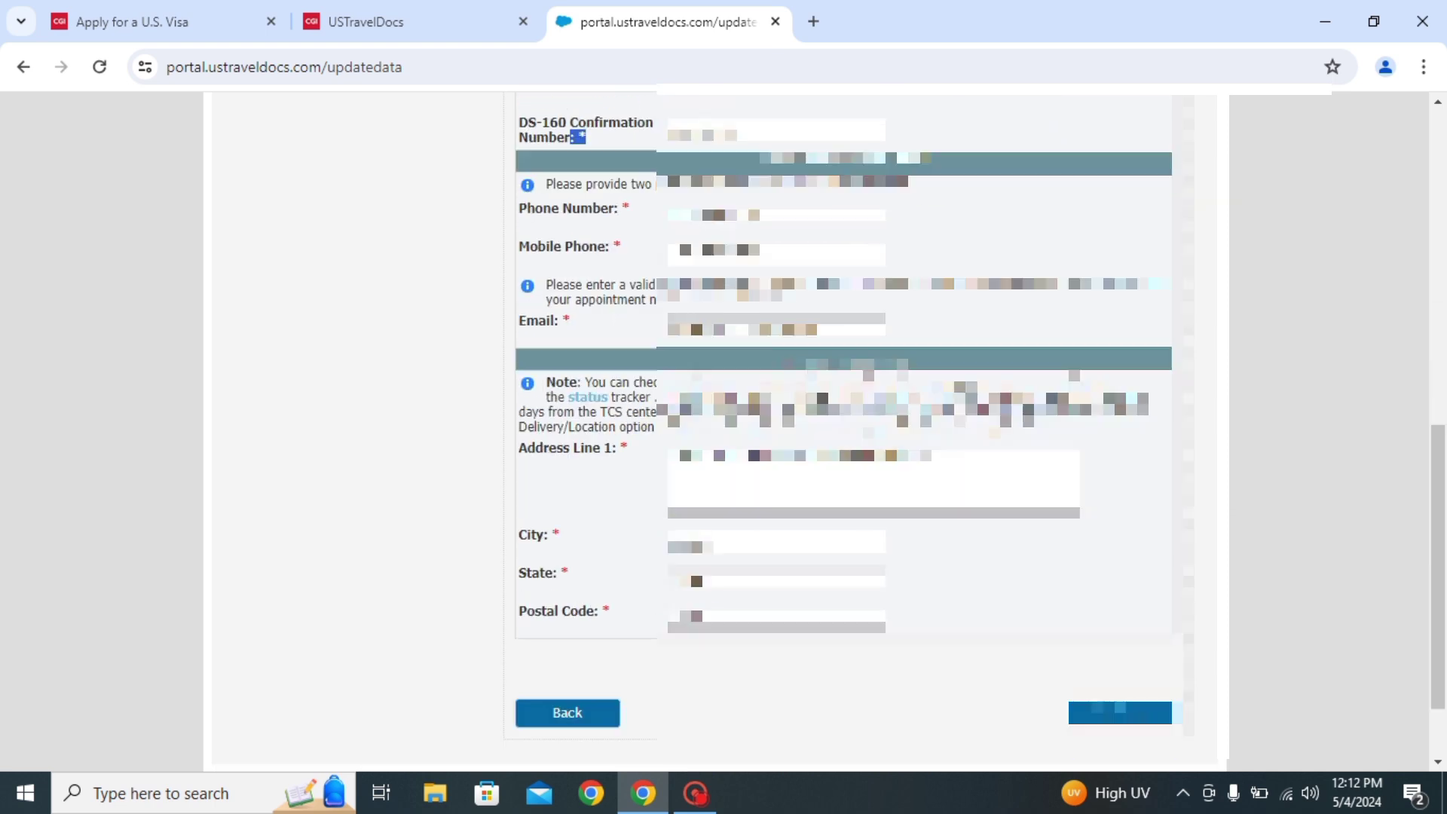
pyautogui.click(1096, 589)
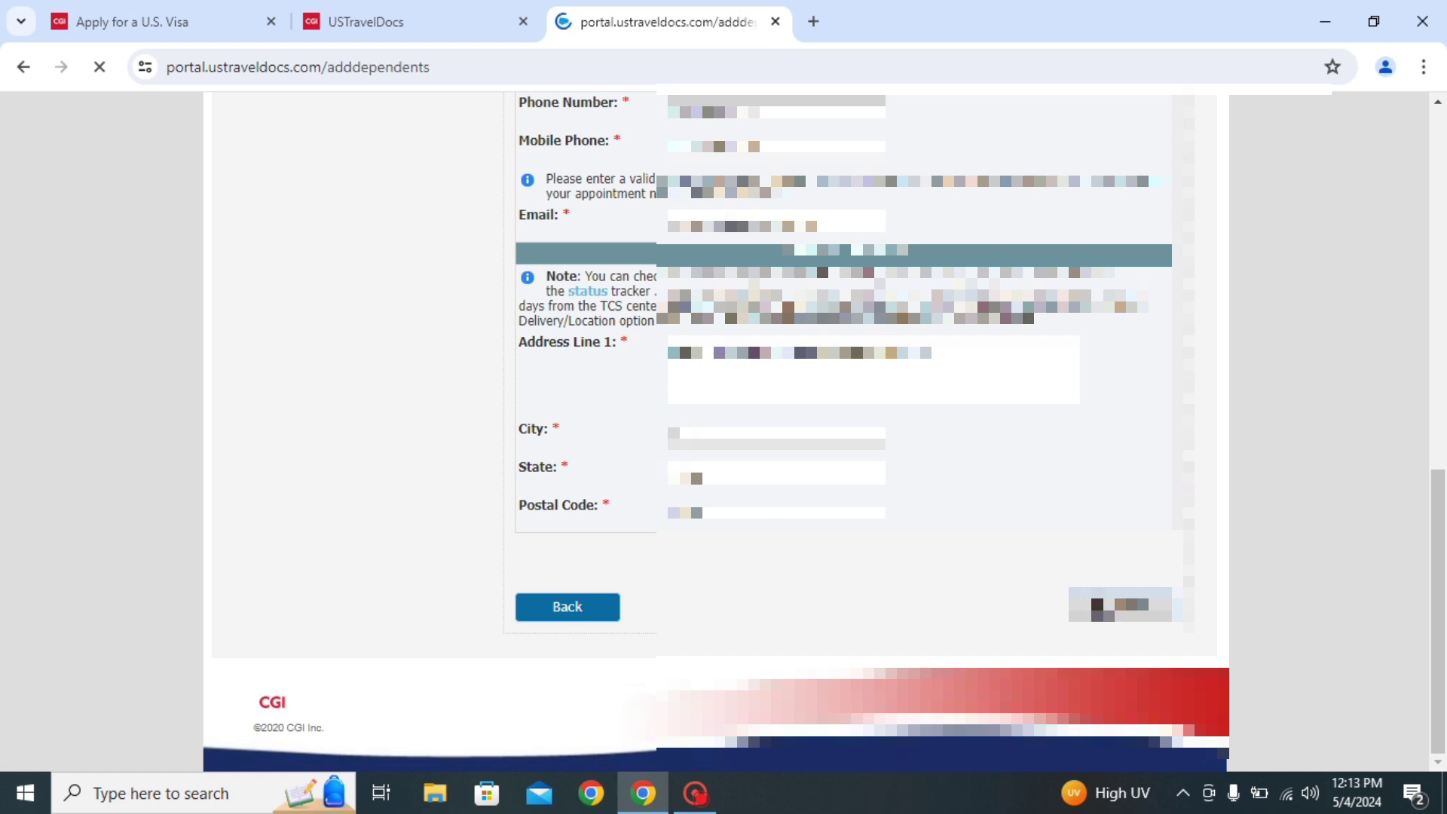
pyautogui.scroll(-1, 603, 412)
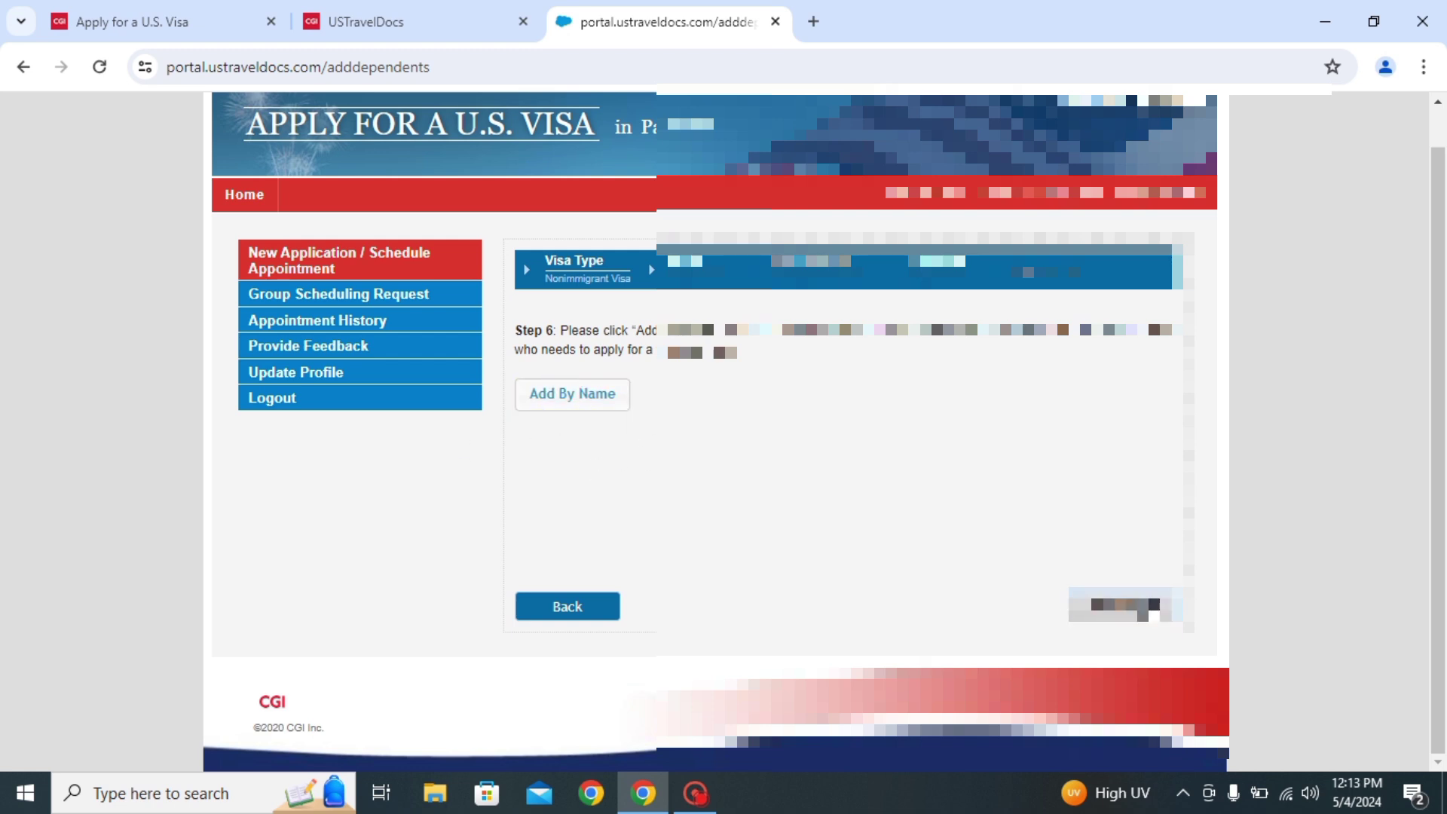
pyautogui.click(1120, 604)
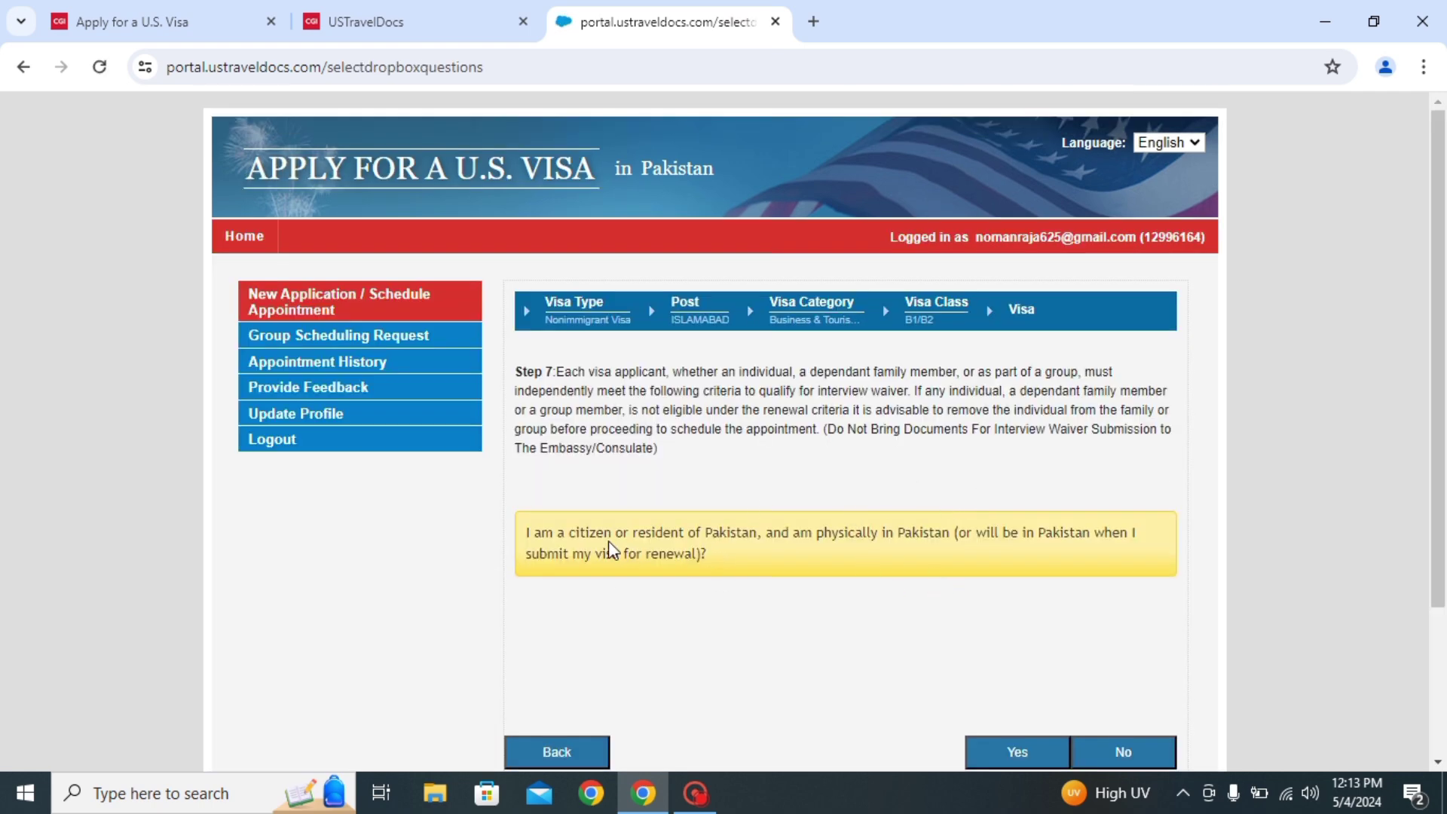
# Answer the Step 7 waiver questions with Yes for citizen or resident of Pakistan and No for under 14 years of age
pyautogui.scroll(-2, 863, 550)
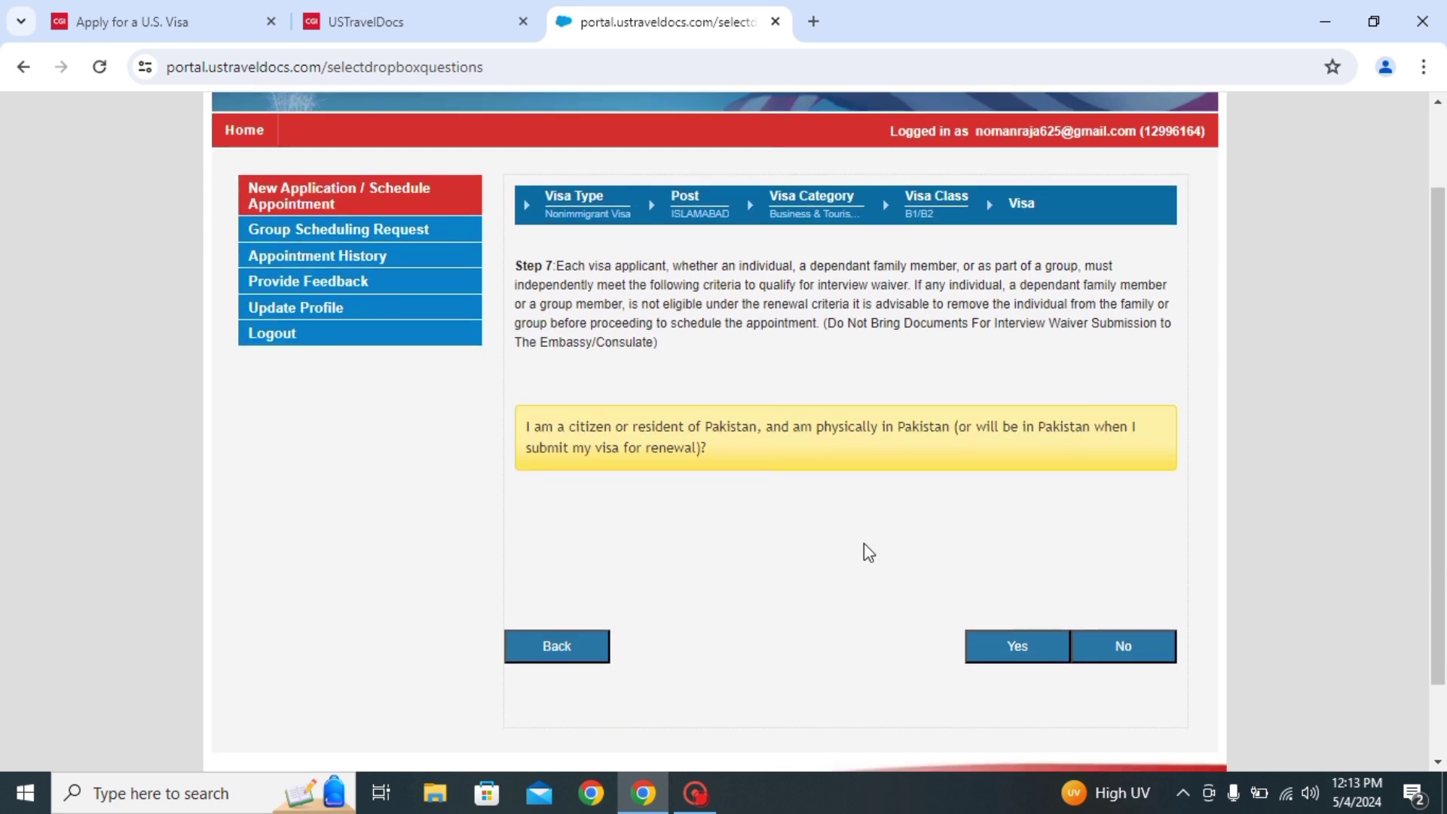
pyautogui.scroll(2, 814, 556)
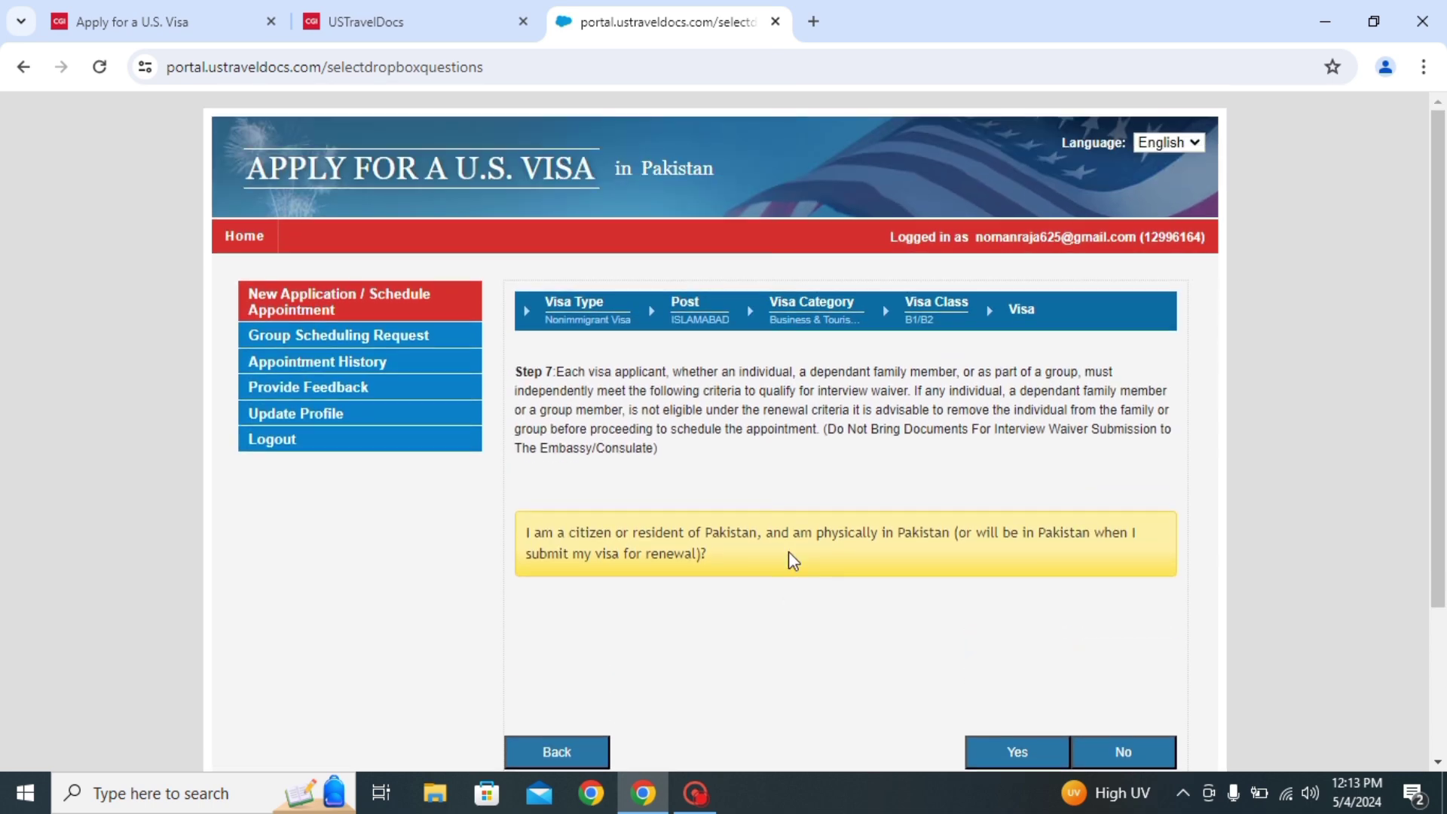
pyautogui.scroll(-3, 788, 527)
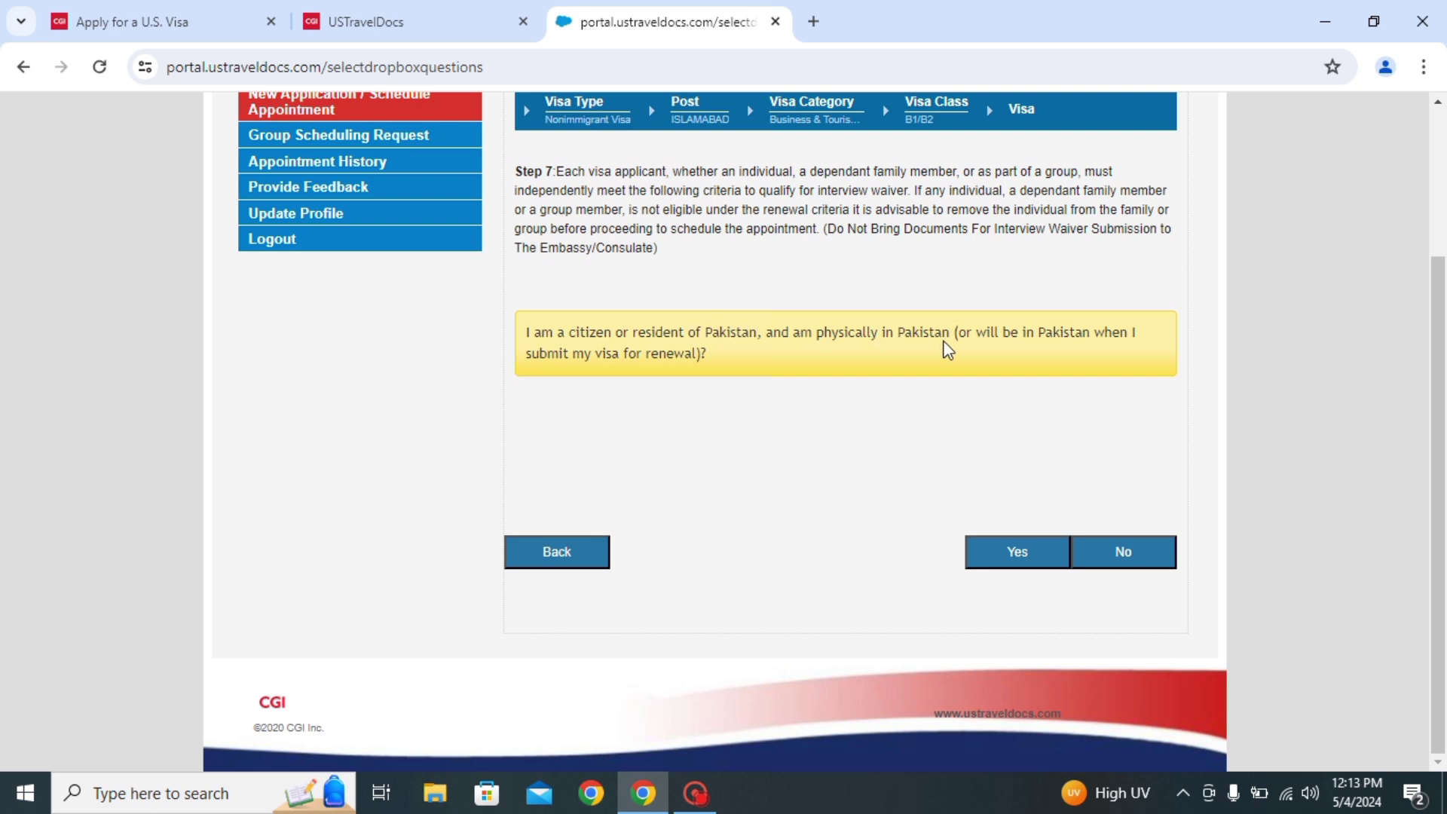
pyautogui.click(1025, 559)
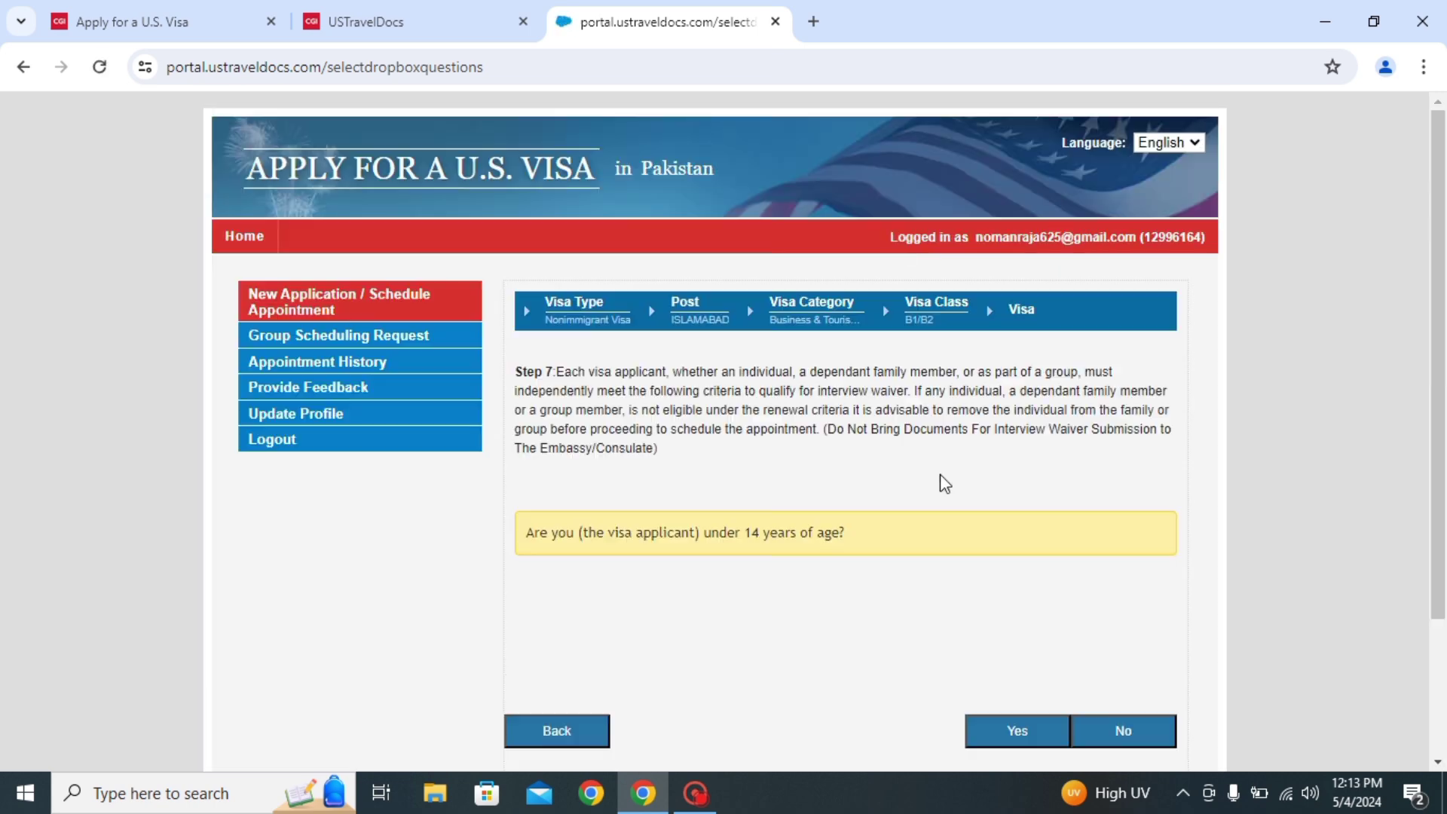
pyautogui.scroll(-2, 568, 410)
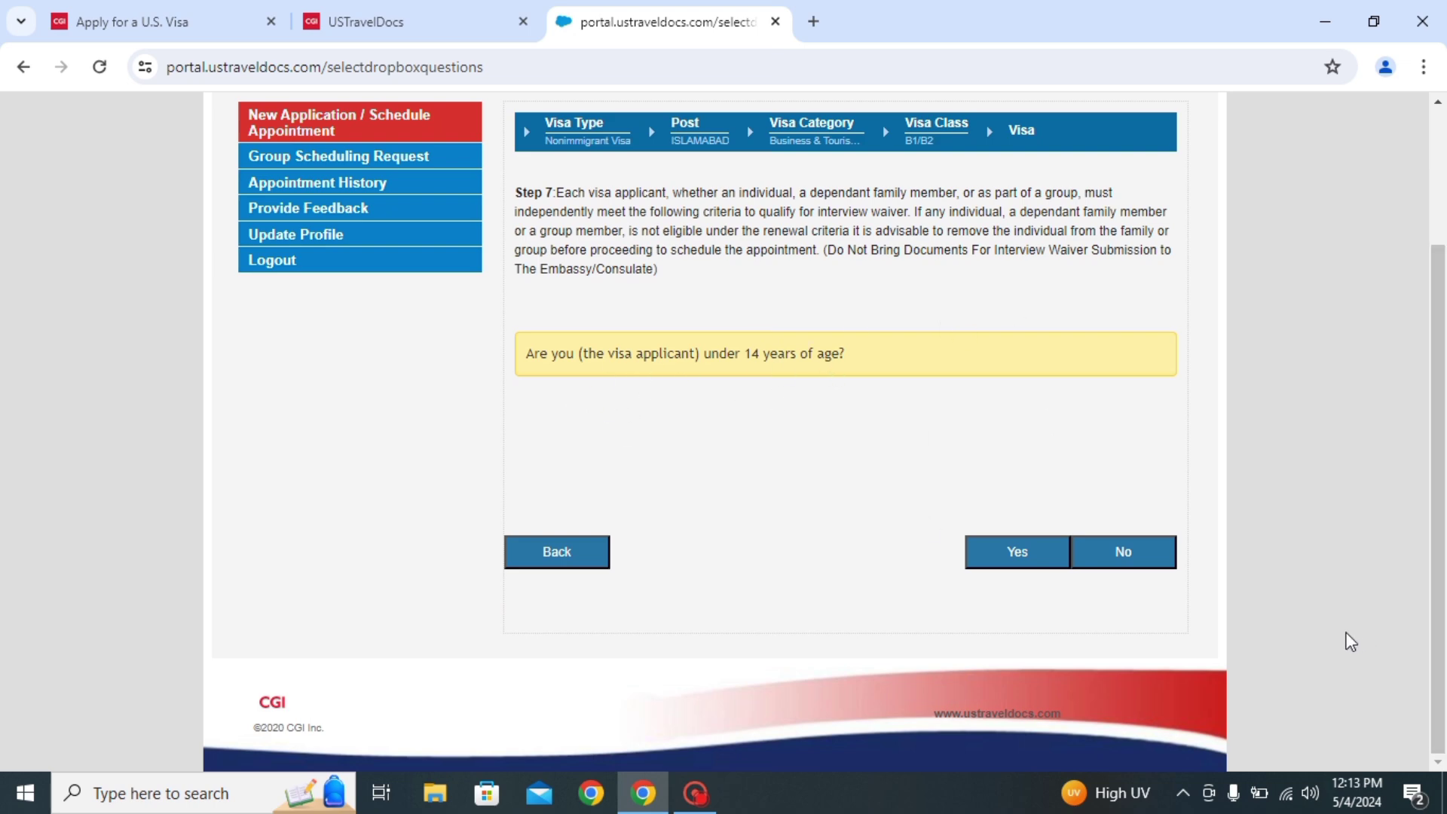
pyautogui.click(1144, 556)
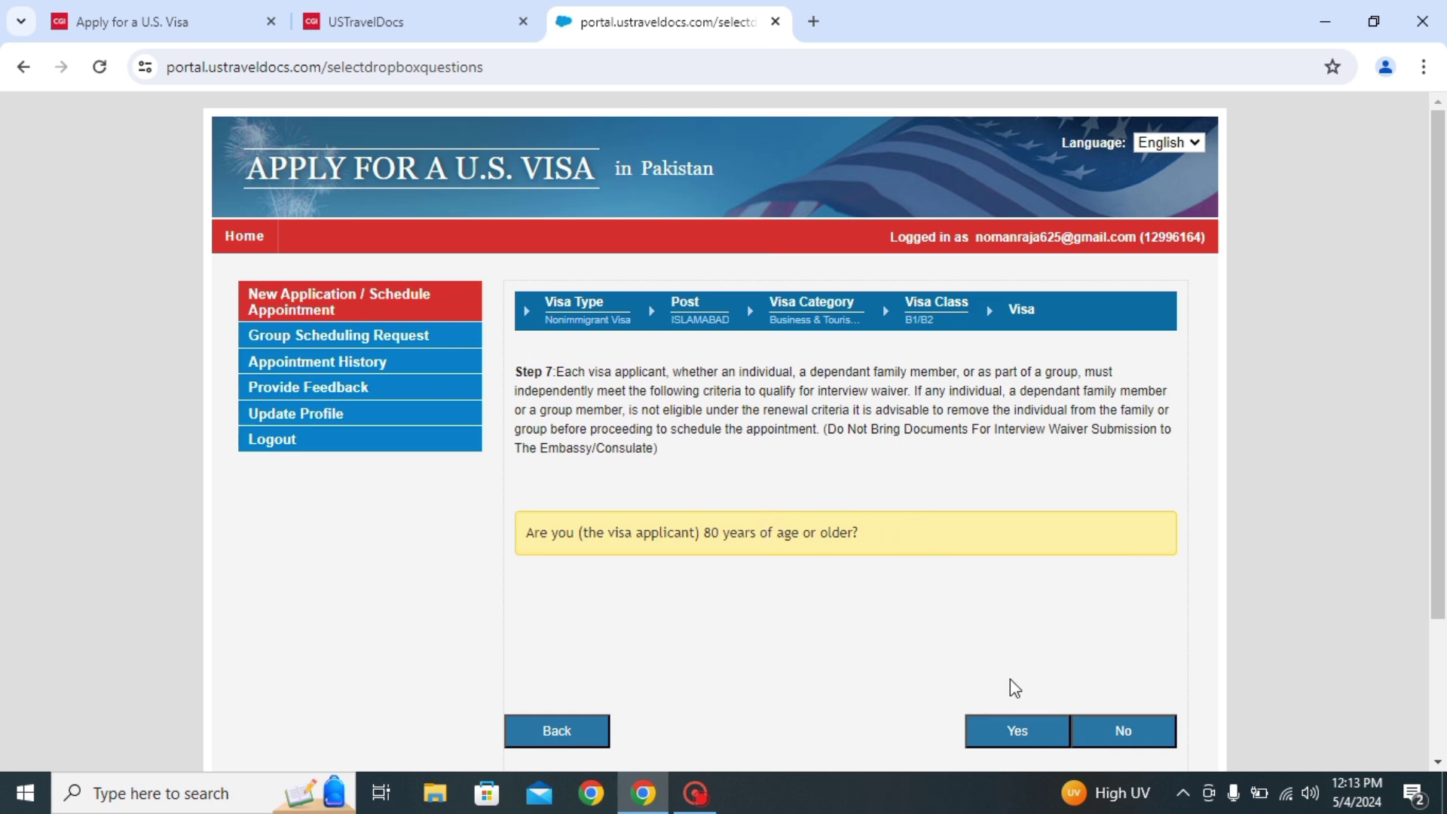
# Answer No to being 80 years of age or older and Yes to applying for a B1/B2 visa for the first time
pyautogui.click(1129, 735)
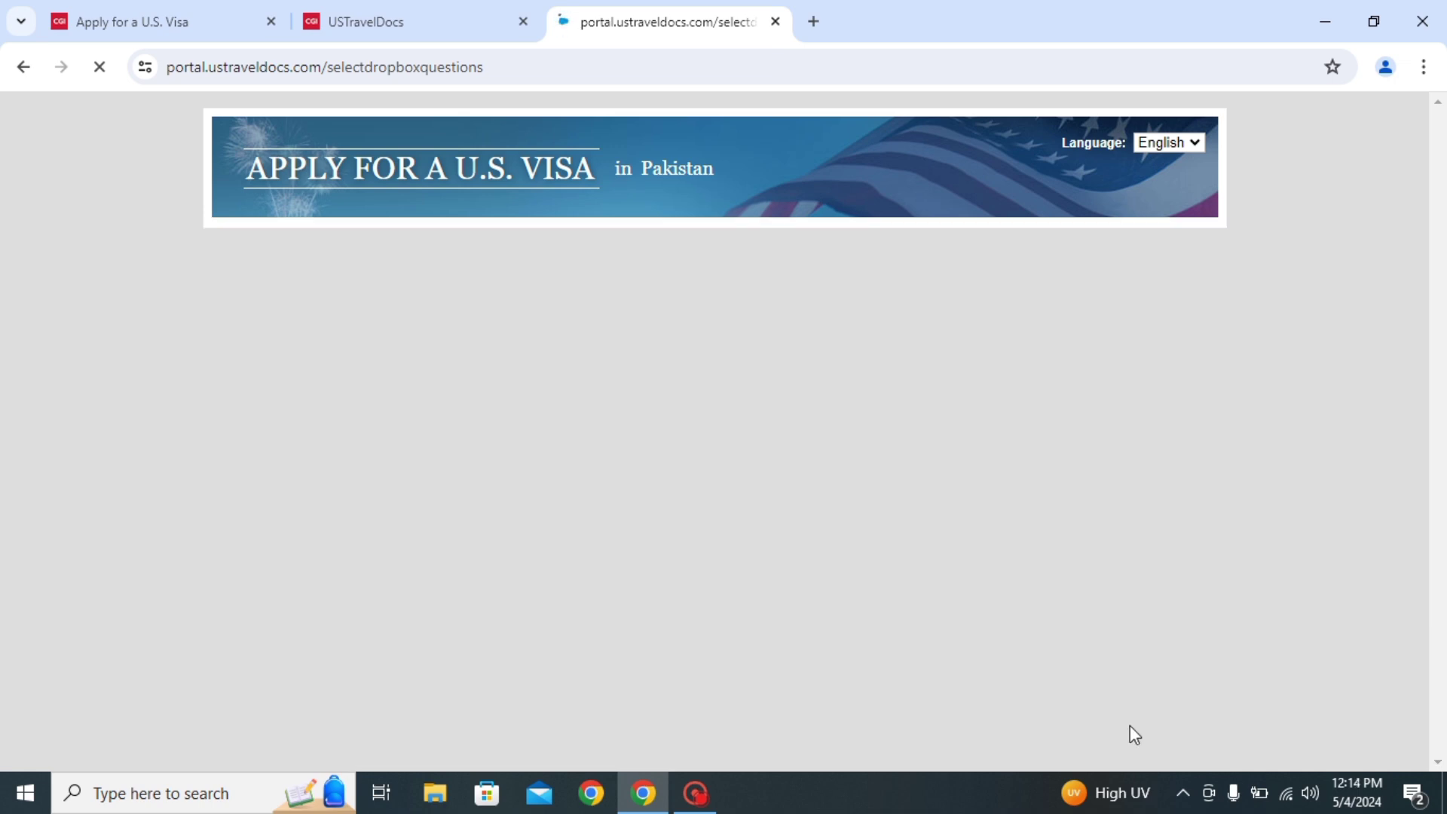
pyautogui.scroll(-1, 754, 490)
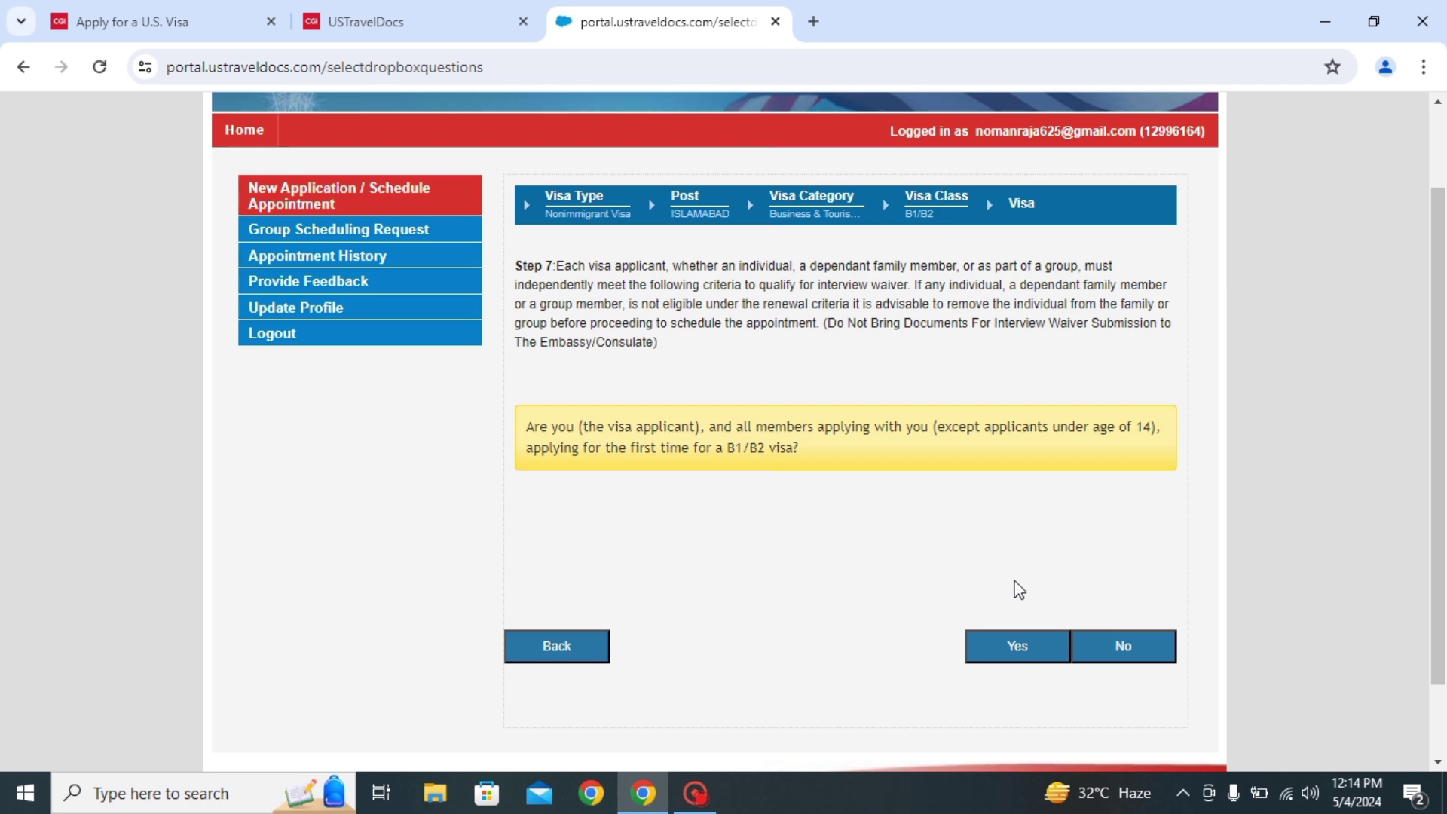
pyautogui.click(1012, 654)
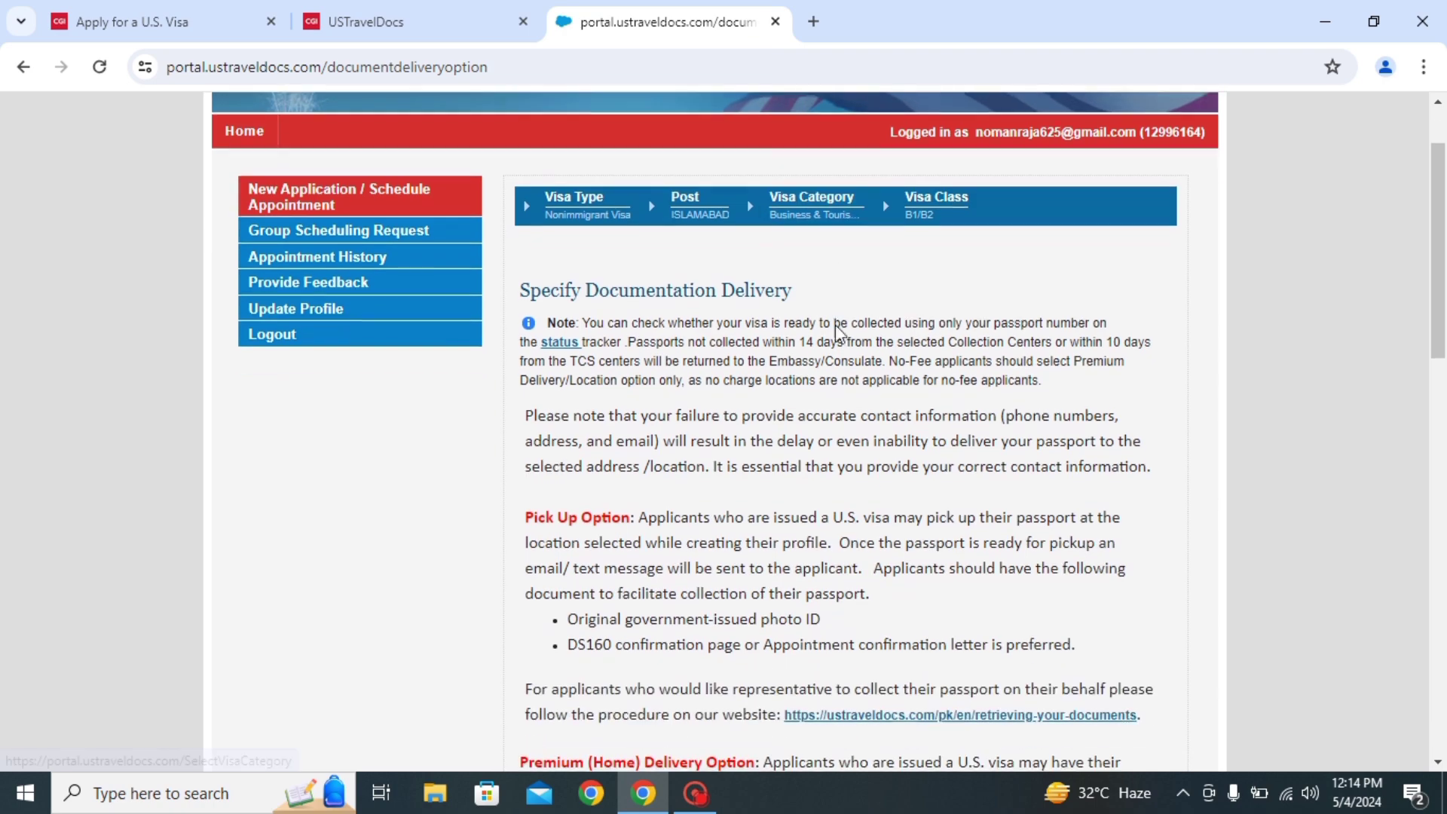
# Review the documentation delivery notes on the Pick Up and Premium (Home) Delivery options
pyautogui.scroll(-5, 837, 331)
pyautogui.scroll(4, 723, 332)
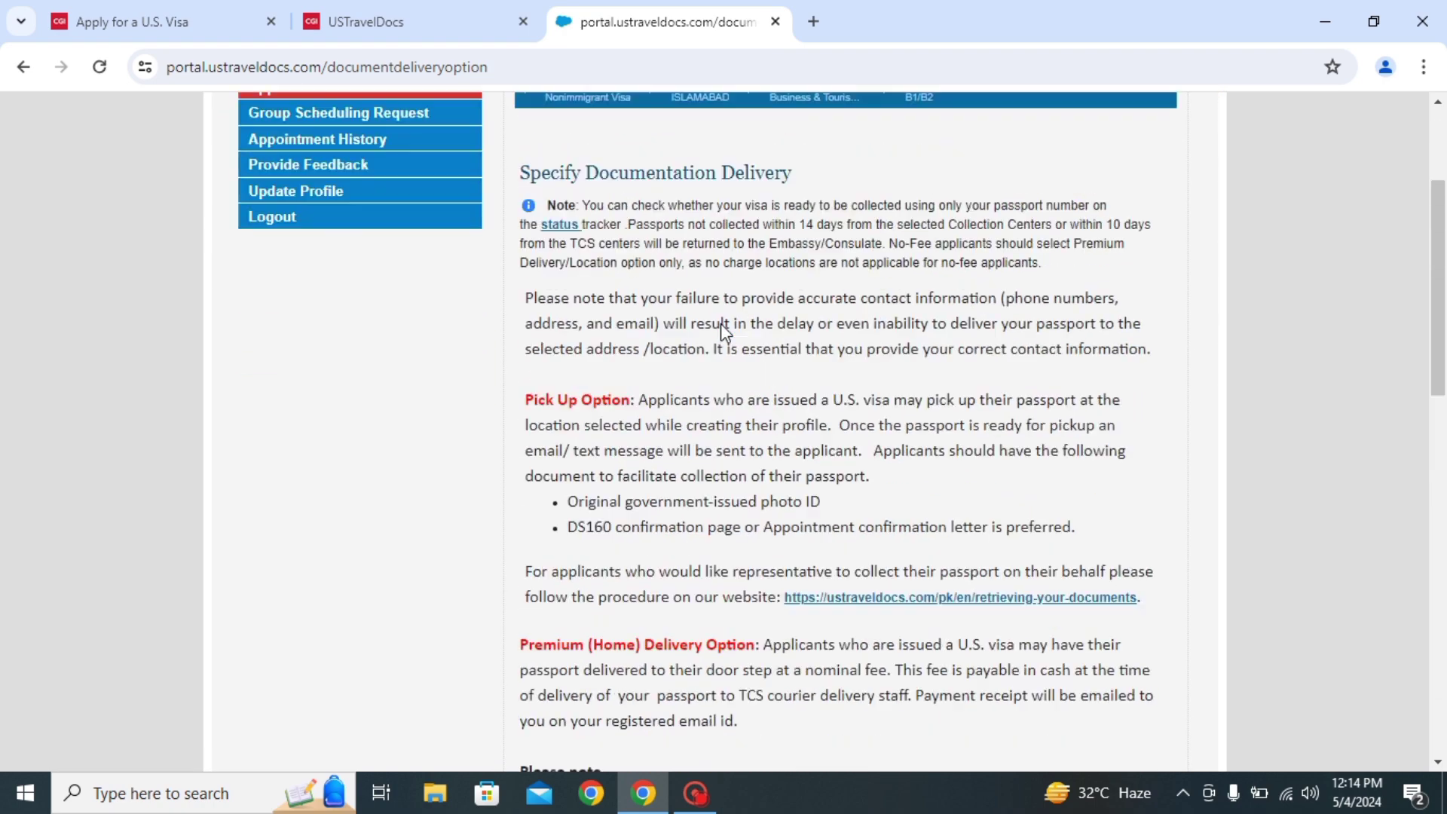
pyautogui.scroll(-3, 836, 215)
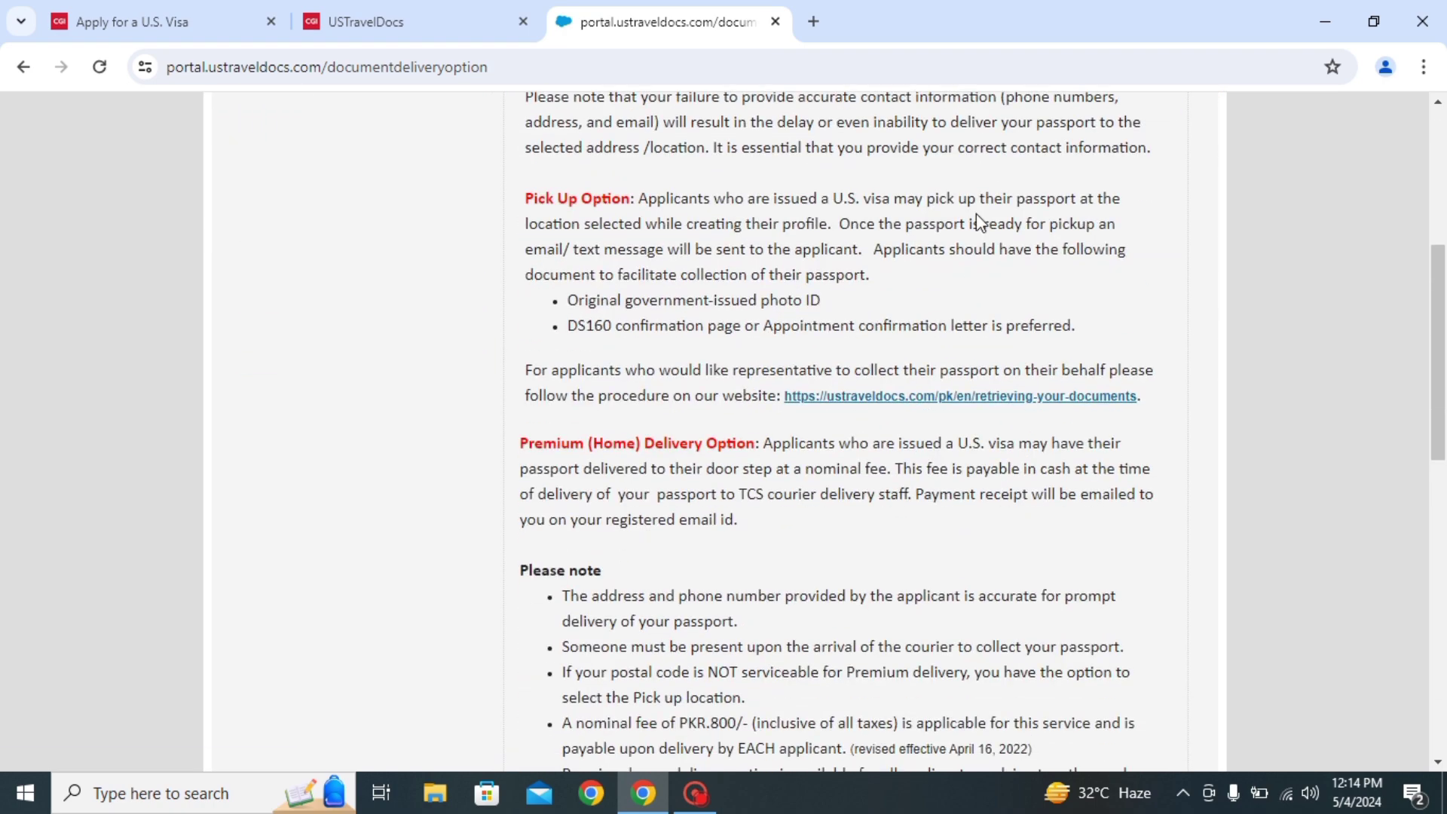
pyautogui.scroll(4, 776, 436)
pyautogui.scroll(-4, 636, 378)
pyautogui.scroll(-7, 631, 374)
pyautogui.scroll(-4, 629, 374)
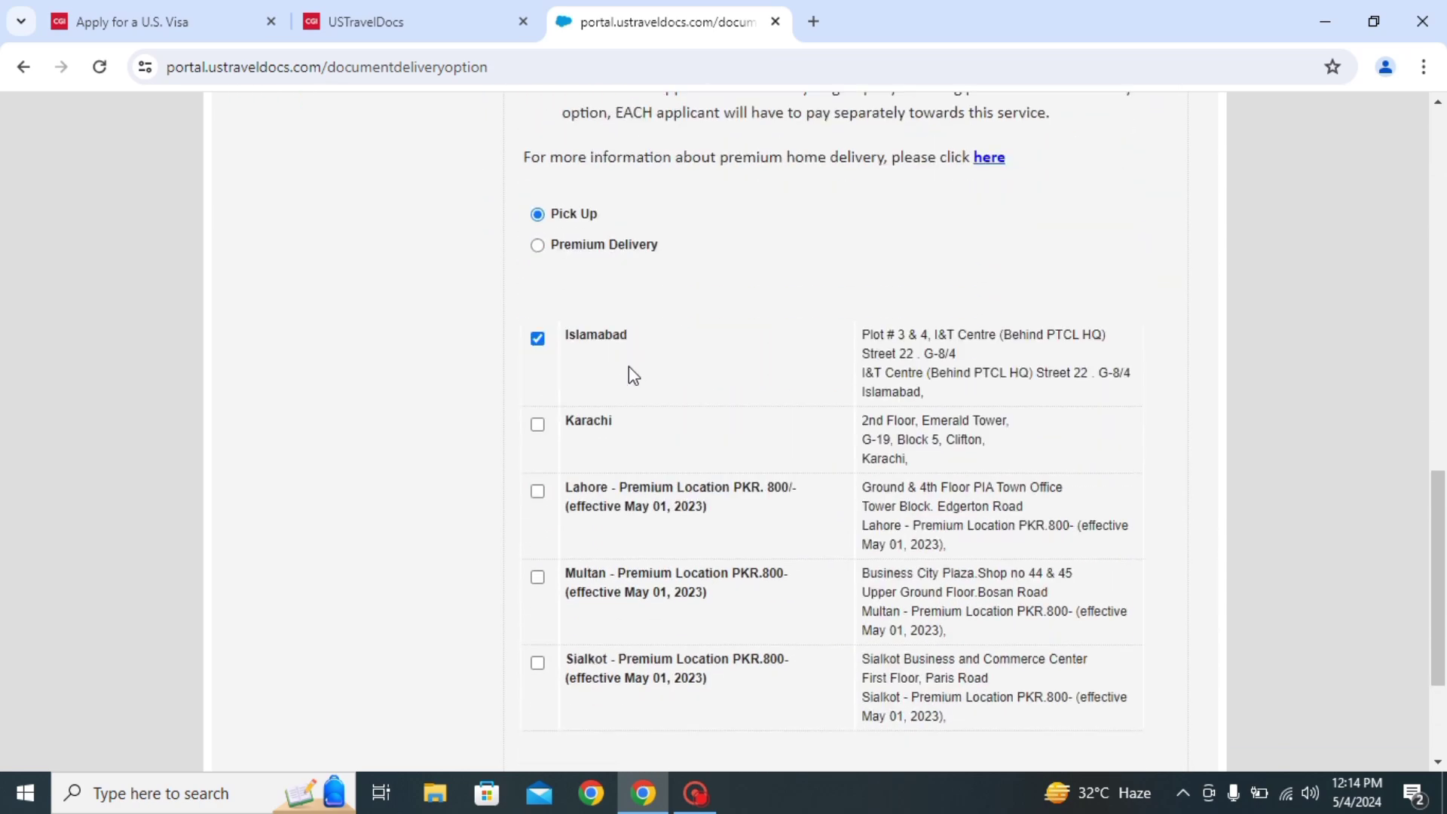
# Check the passport collection locations and continue with Pick Up at Islamabad as the document delivery choice
pyautogui.scroll(-1, 723, 400)
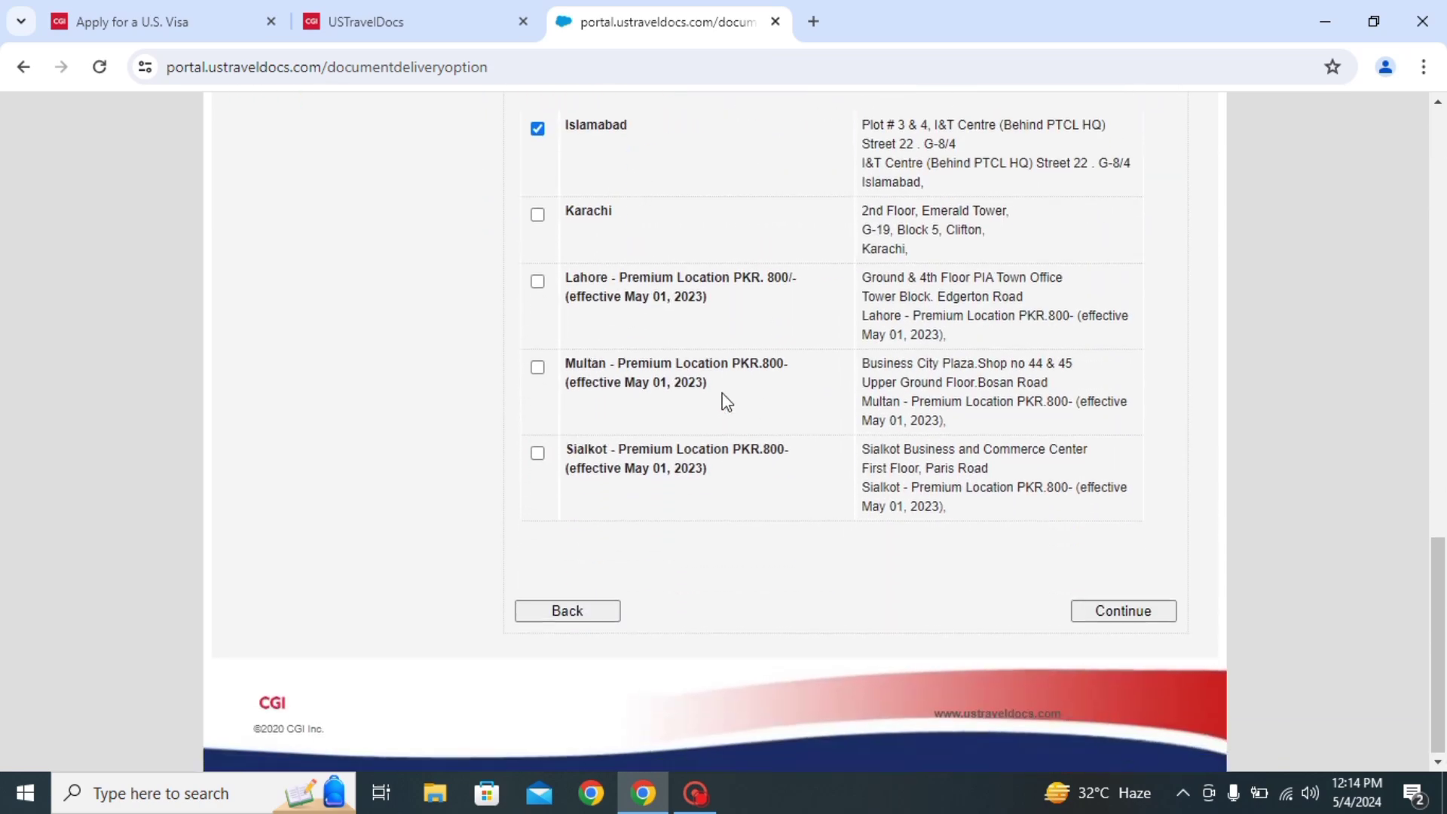
pyautogui.scroll(4, 723, 400)
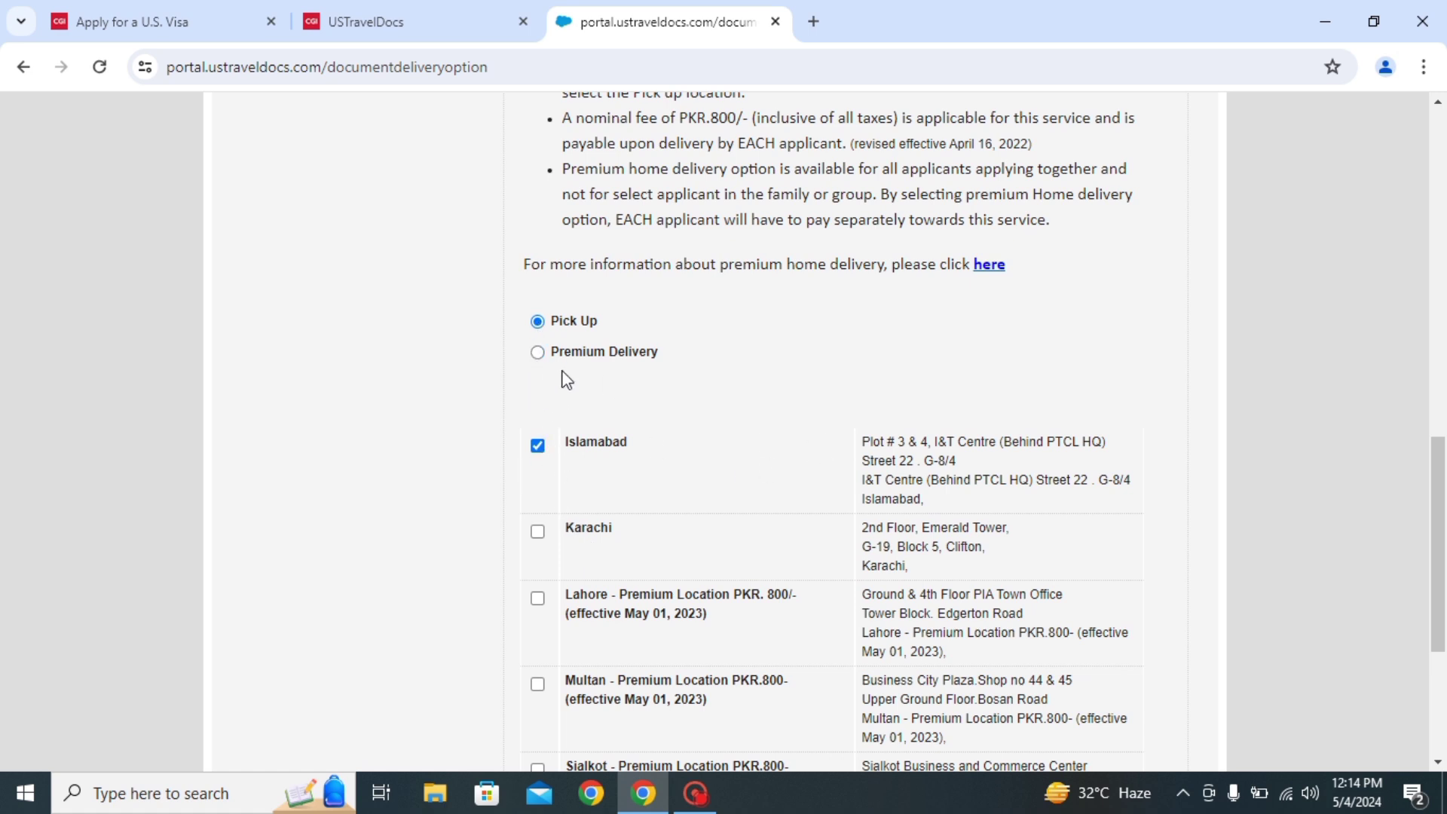
pyautogui.scroll(-1, 573, 378)
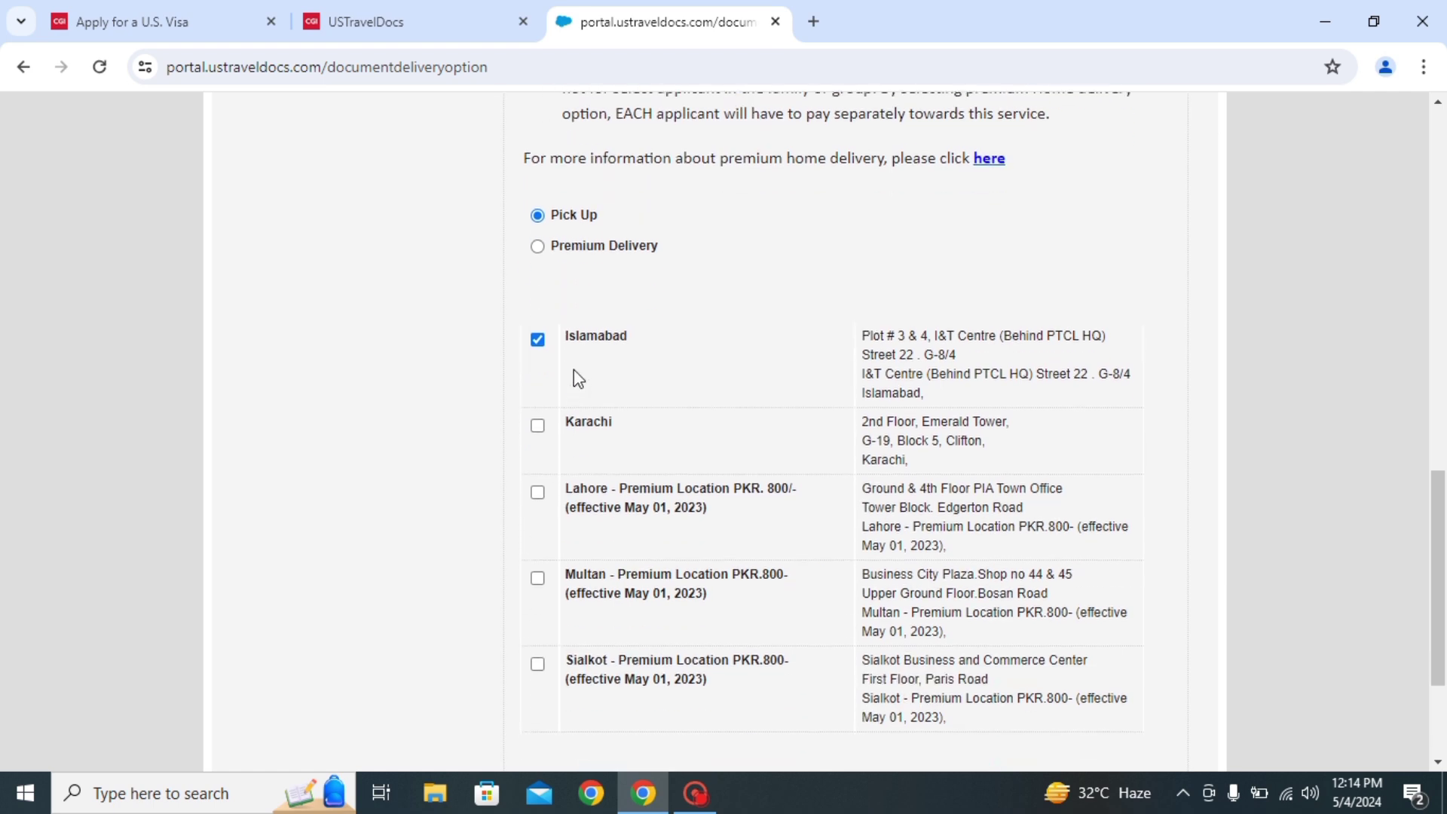
pyautogui.scroll(-1, 829, 373)
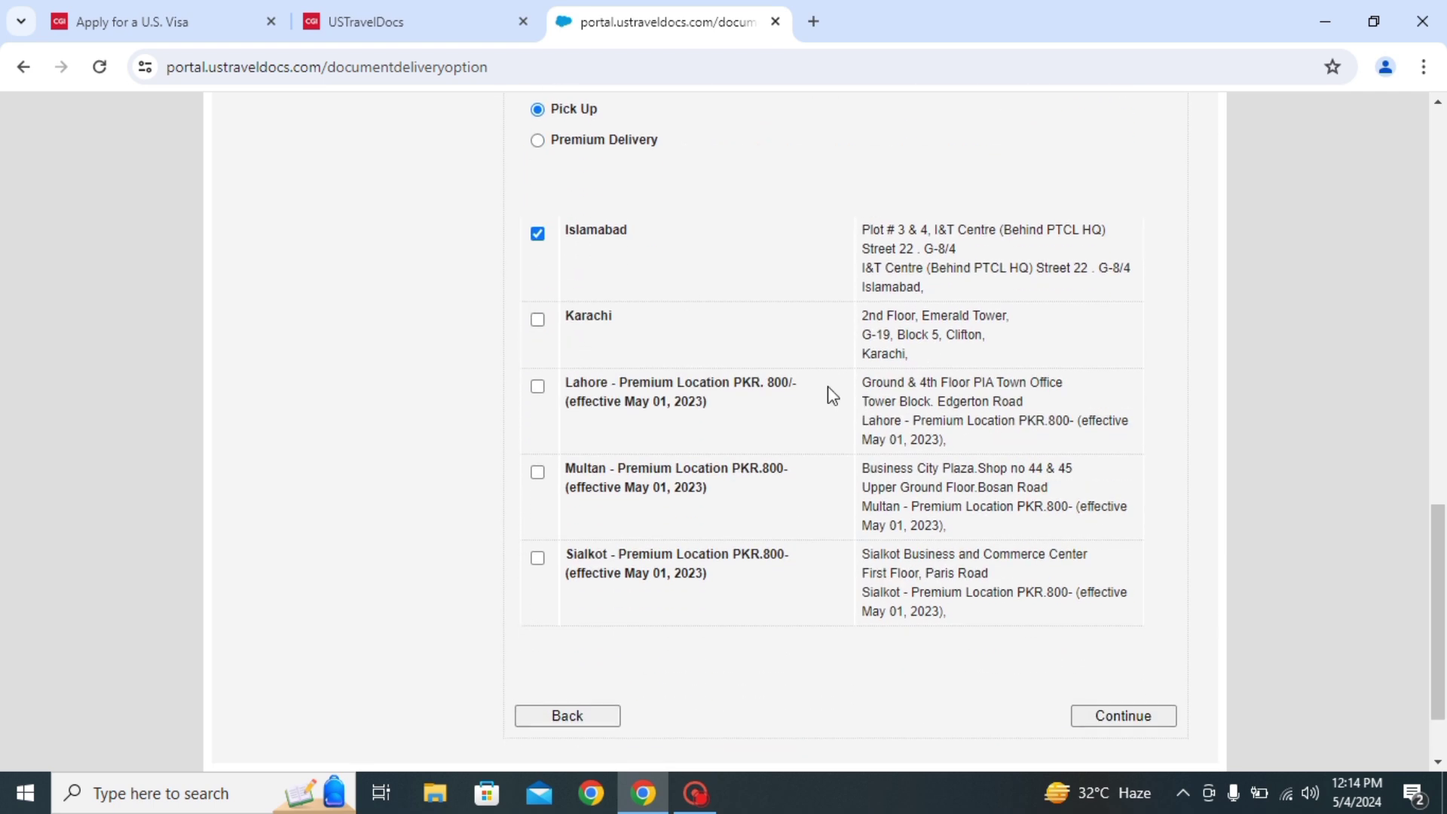
pyautogui.click(1118, 722)
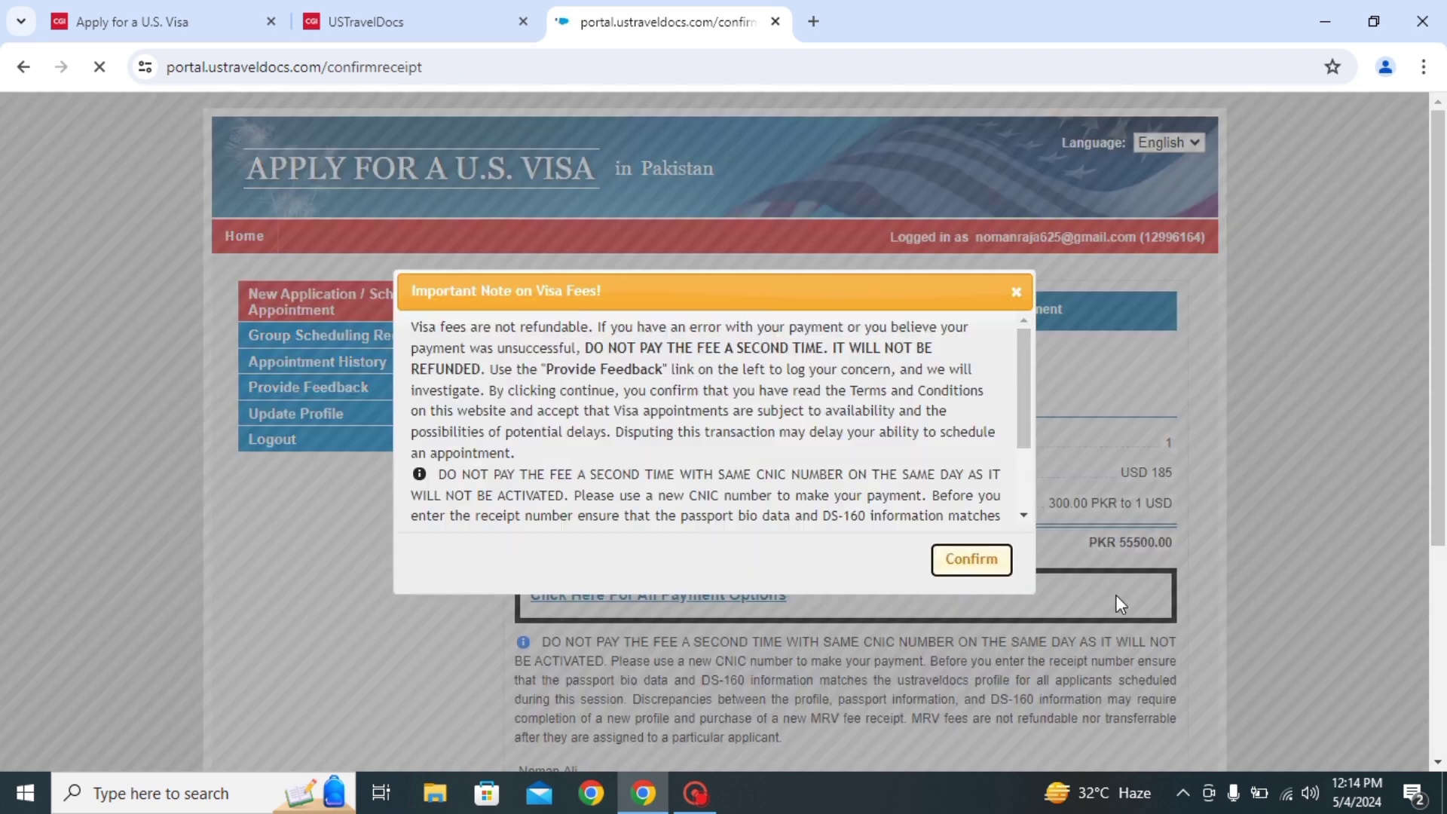
# Read and confirm the important note on visa fees, and open the deposit slip for the Cash Payment option
pyautogui.scroll(-5, 866, 392)
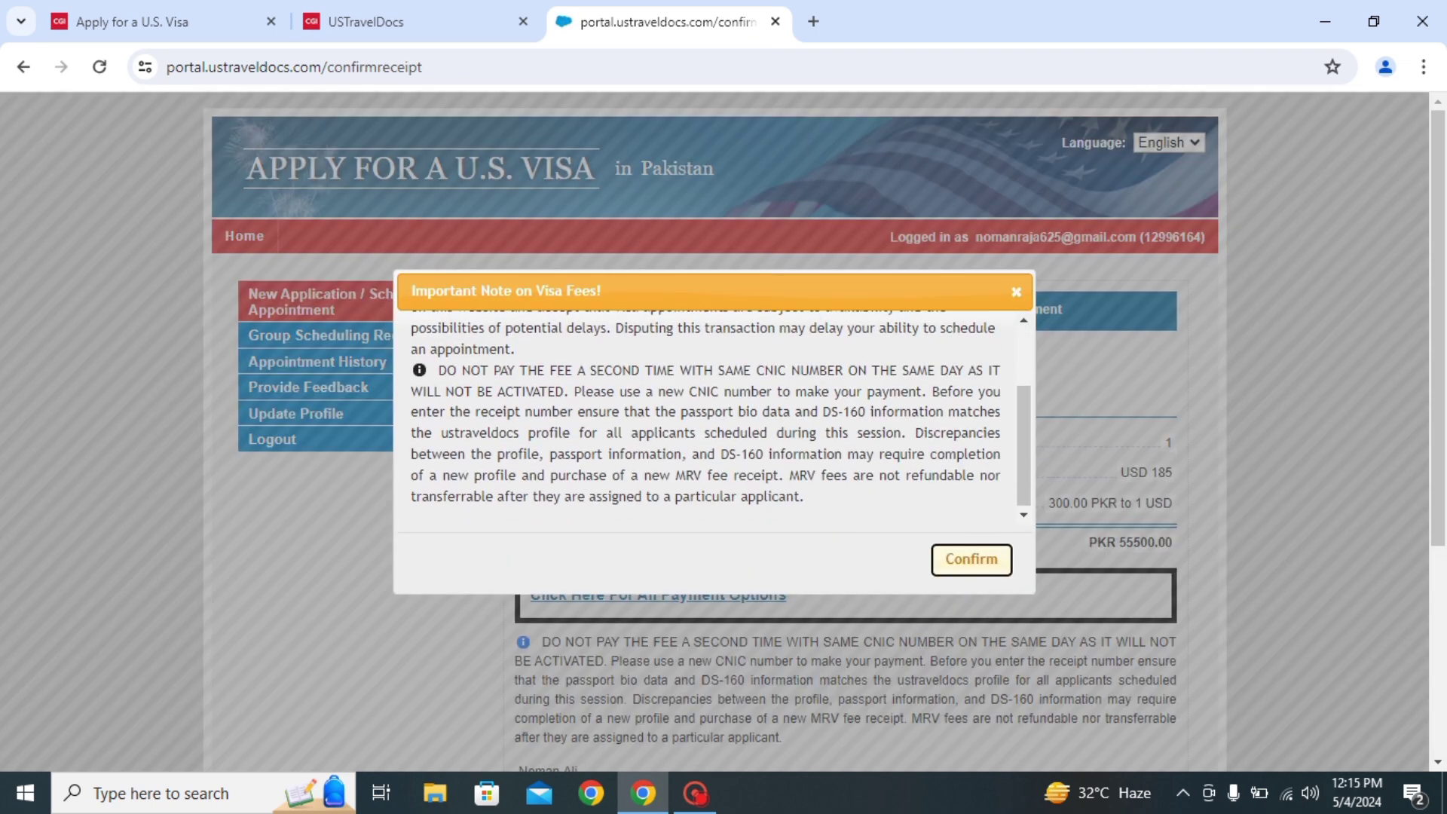
pyautogui.scroll(5, 867, 392)
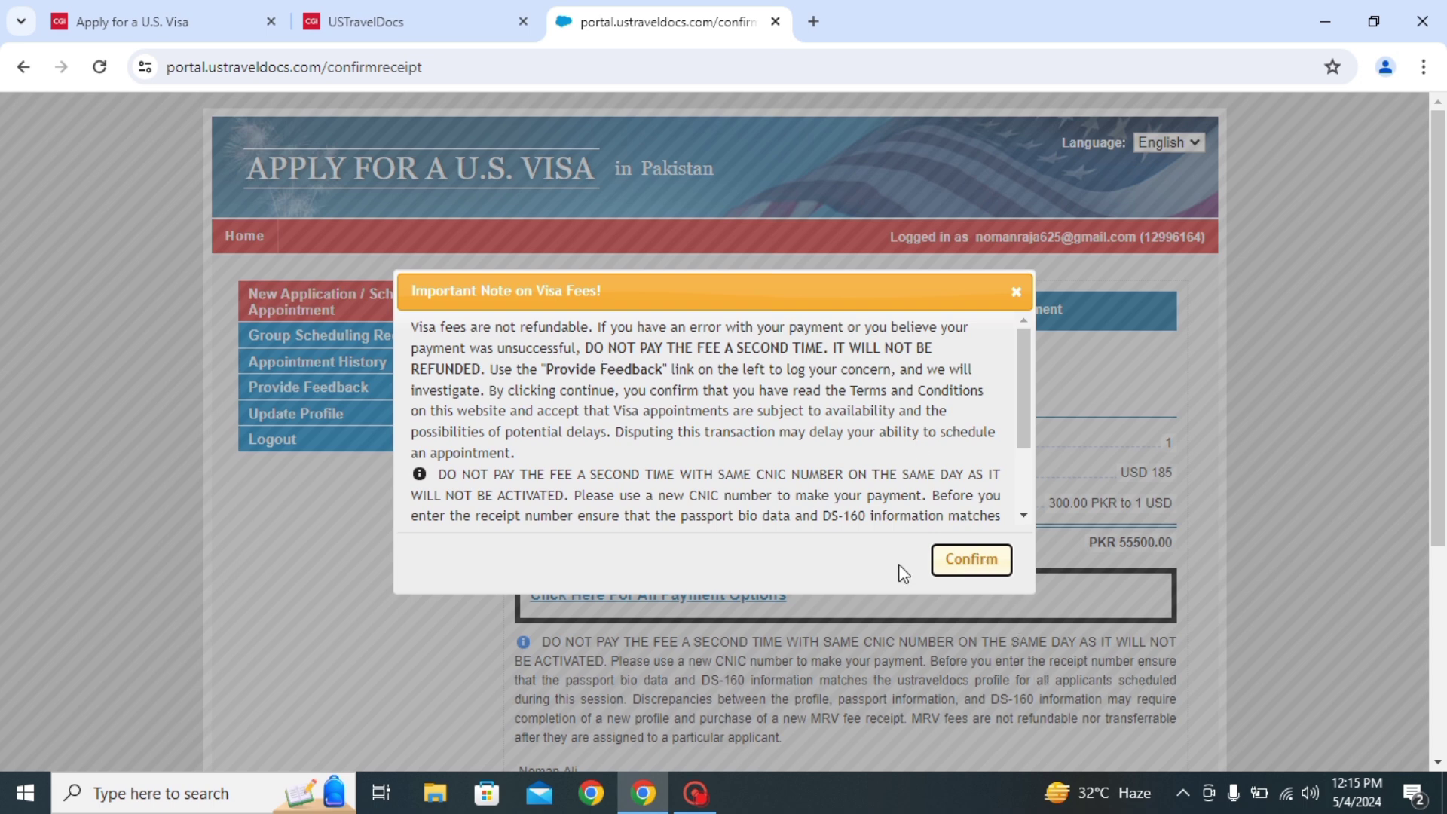
pyautogui.click(952, 561)
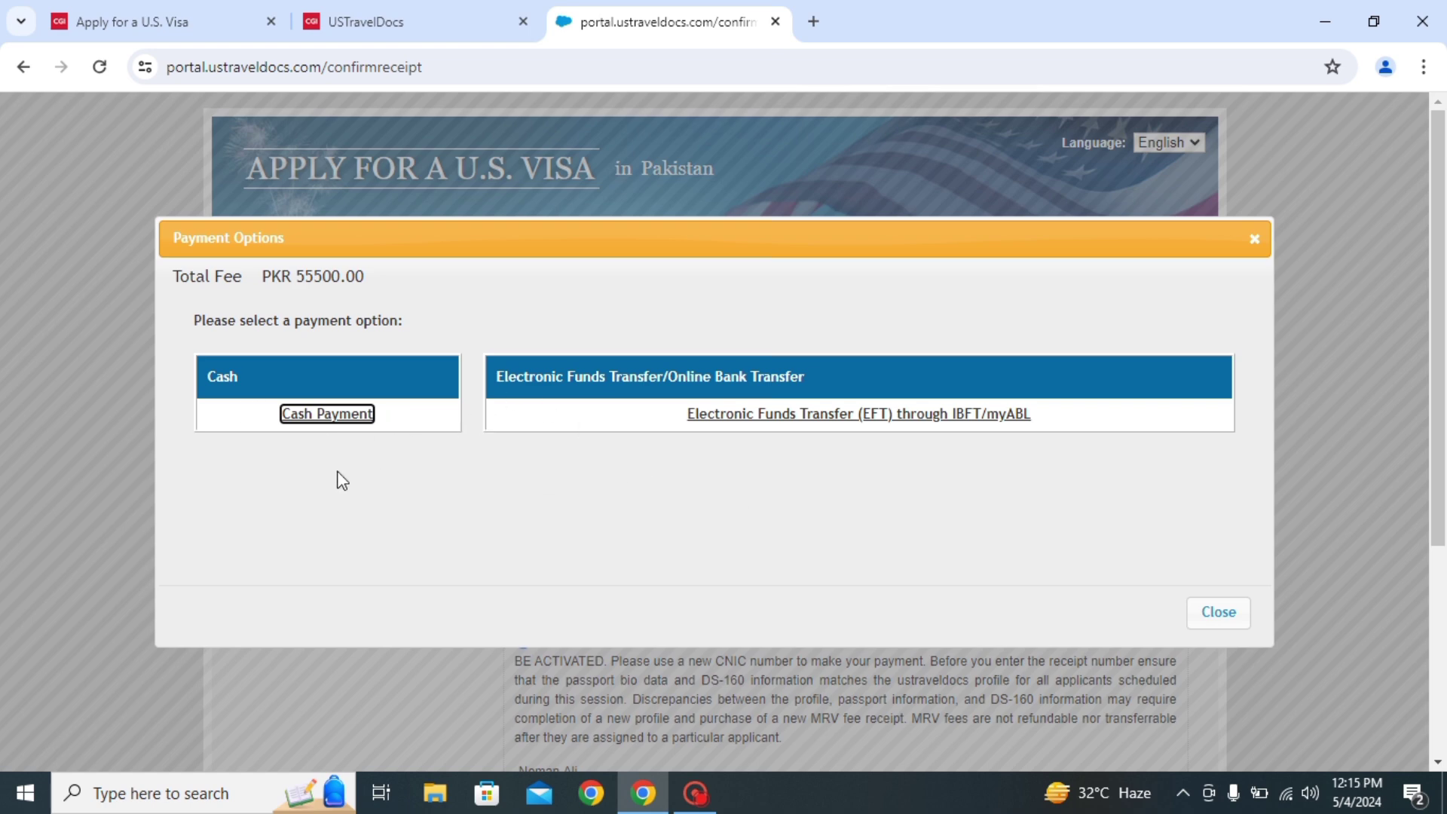
pyautogui.click(360, 414)
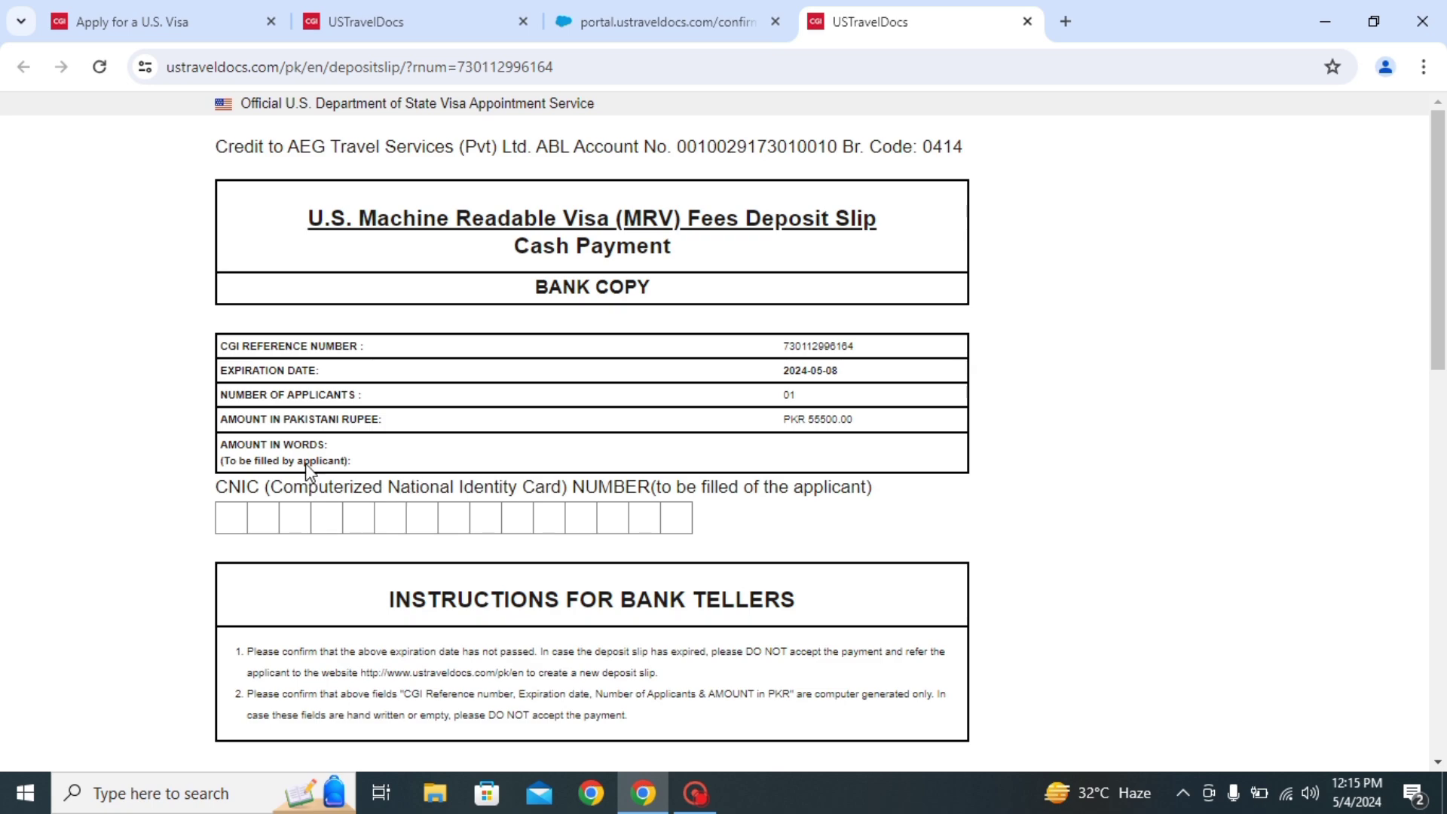
# Examine the bank copy of the MRV fee deposit slip for its CGI reference number, expiration date and amount in Pakistani rupees
pyautogui.scroll(-14, 309, 477)
pyautogui.scroll(10, 394, 444)
pyautogui.click(768, 343)
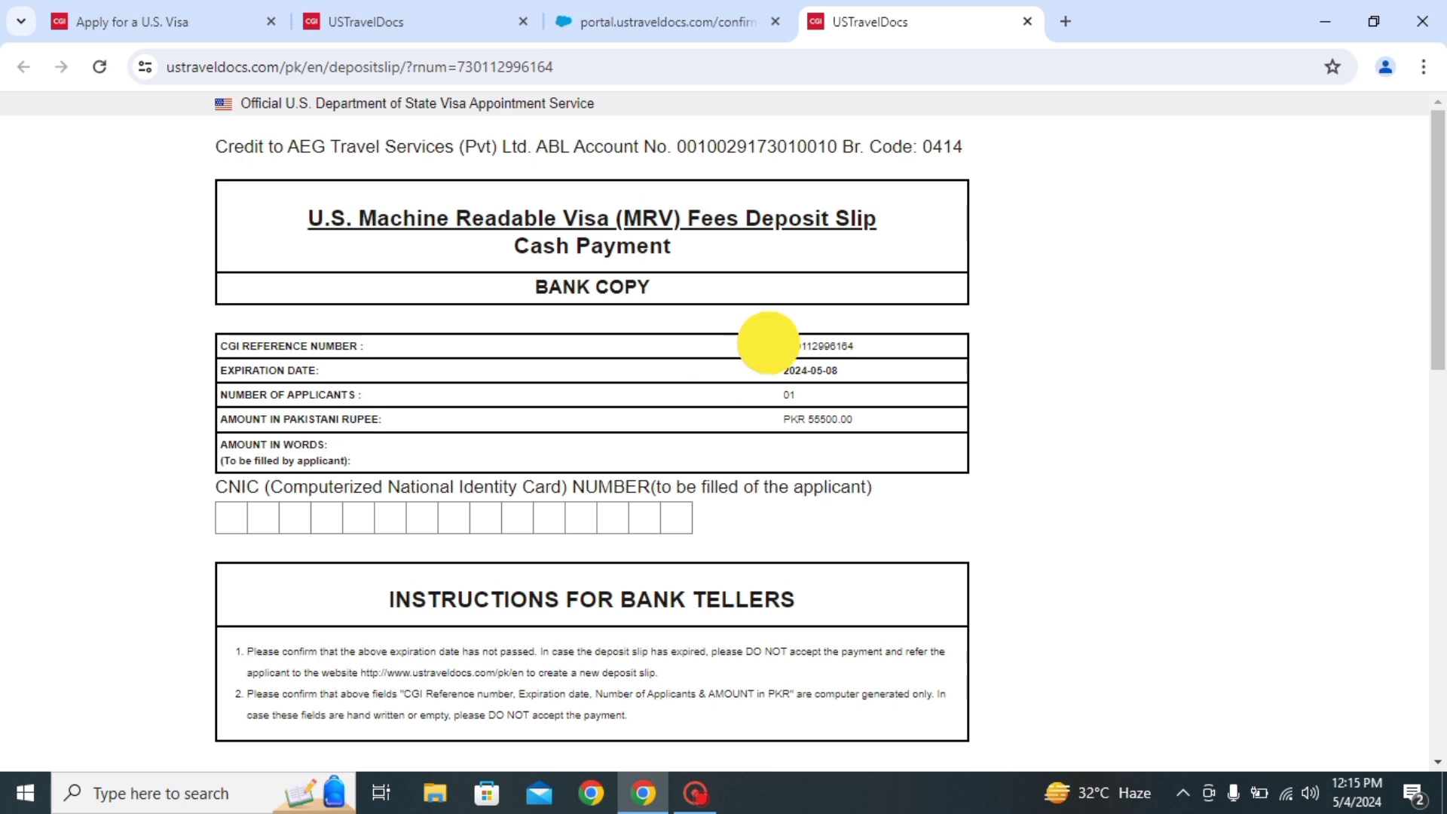
pyautogui.moveTo(768, 343); pyautogui.dragTo(872, 351)
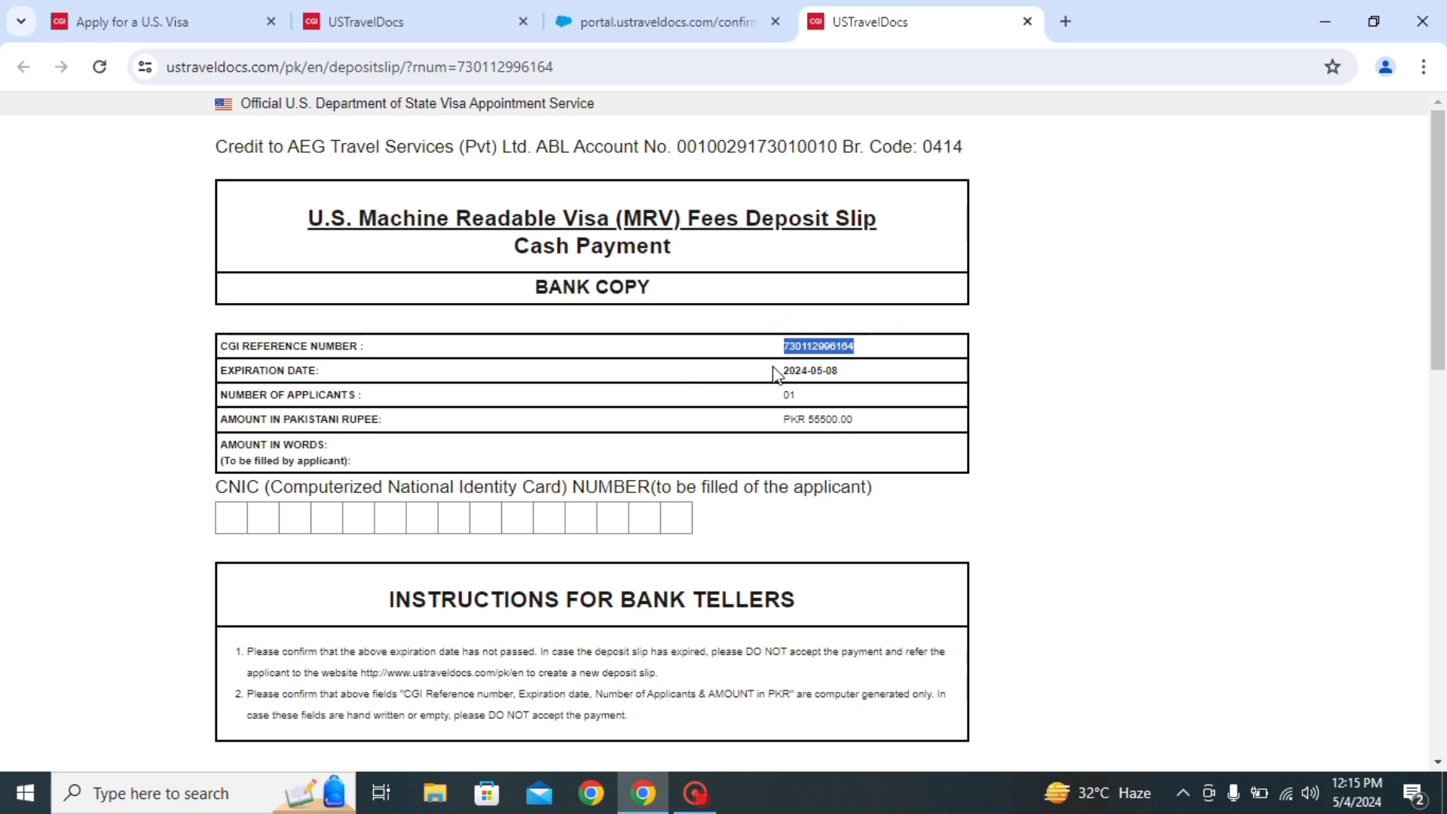
pyautogui.moveTo(776, 373); pyautogui.dragTo(844, 377)
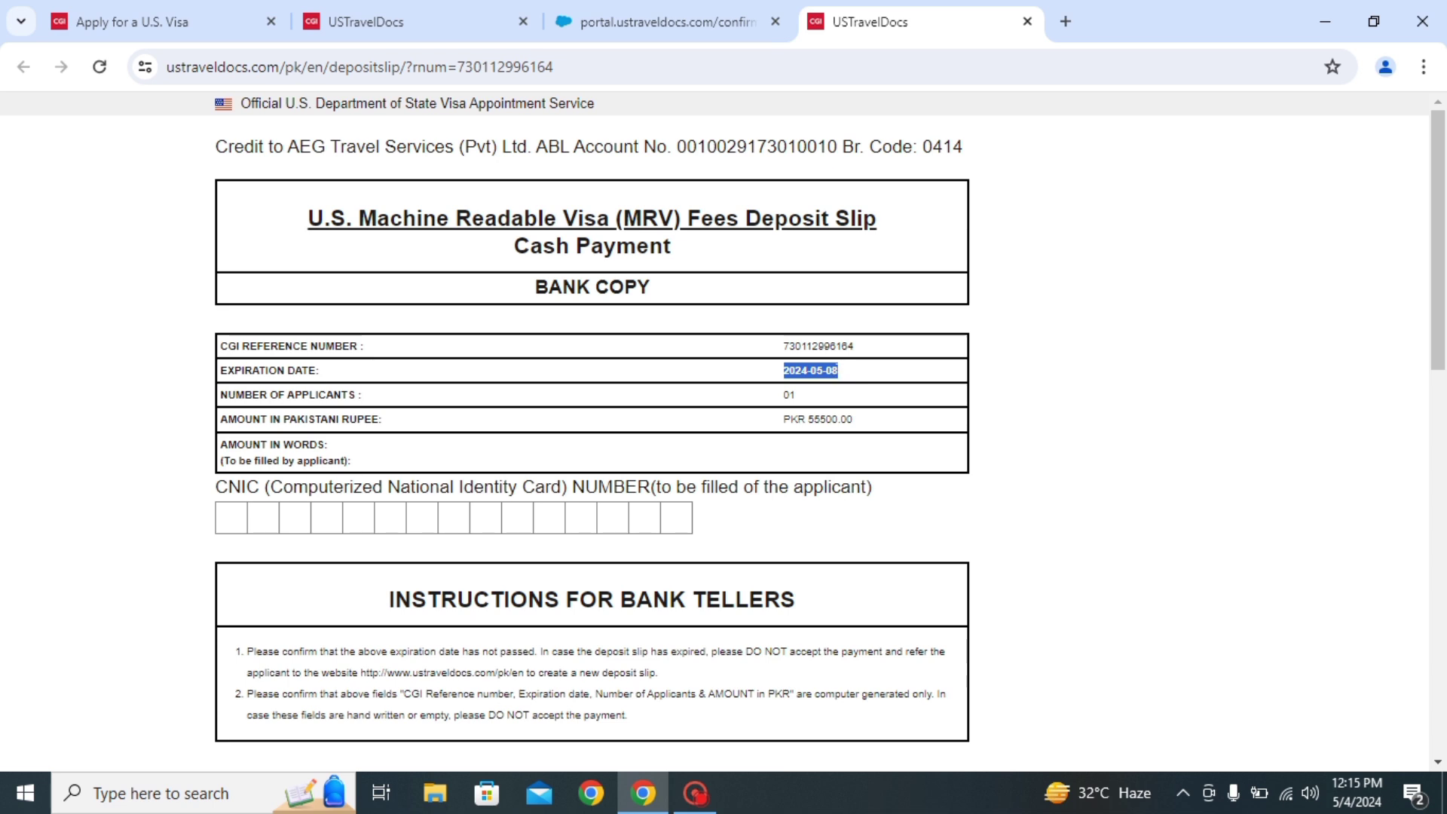
pyautogui.scroll(-2, 725, 420)
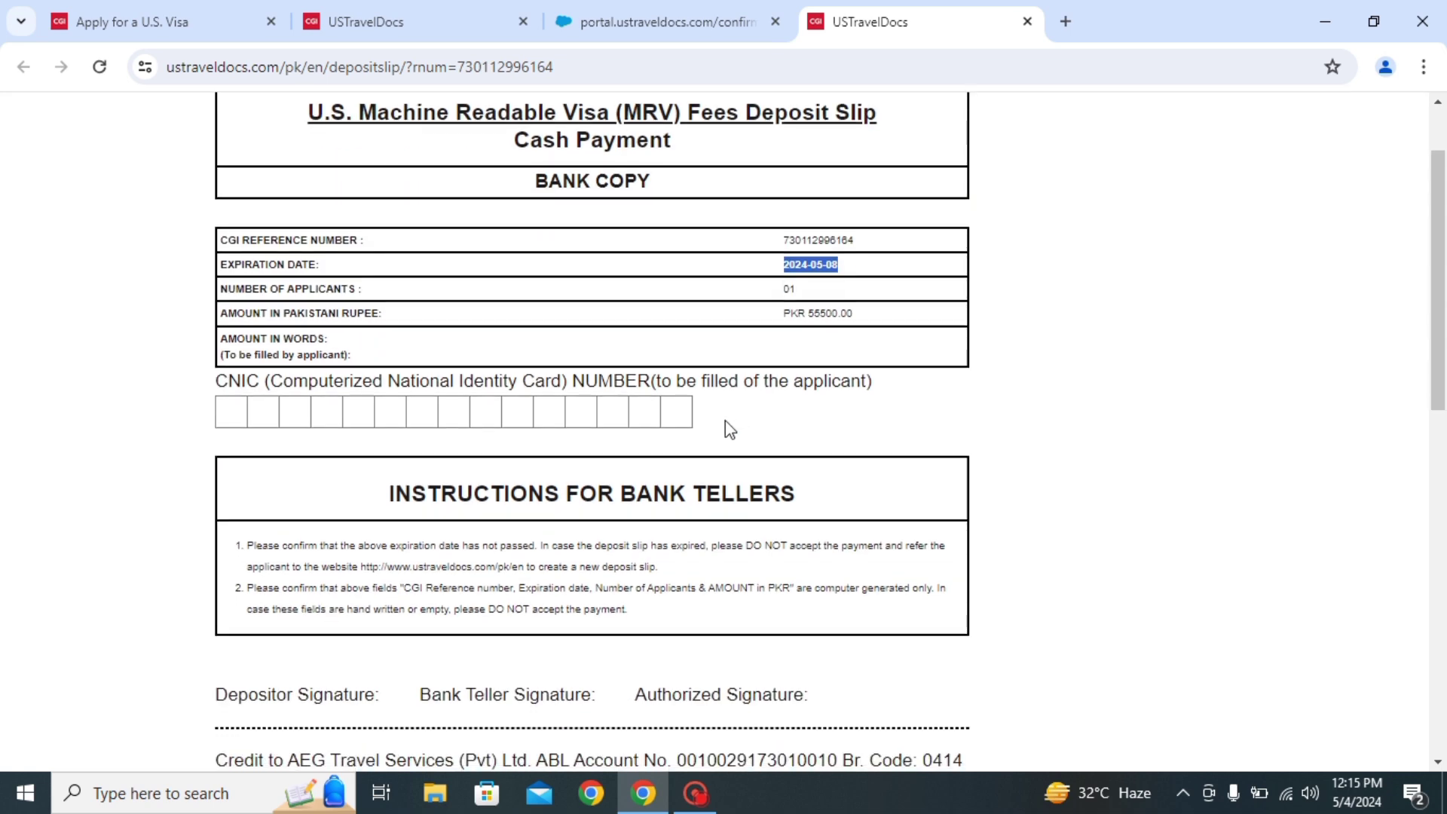
pyautogui.scroll(2, 725, 421)
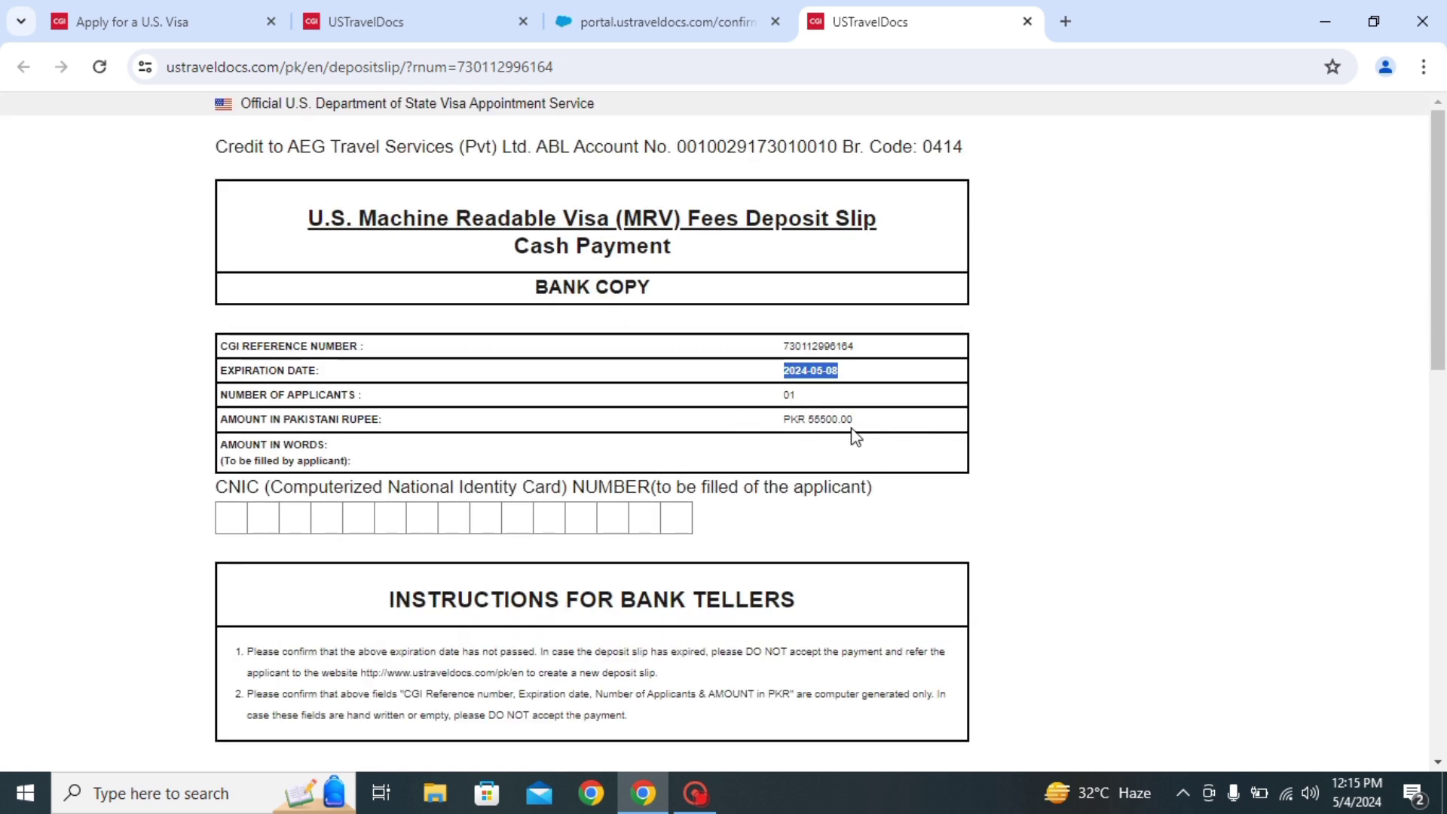
pyautogui.moveTo(779, 422); pyautogui.dragTo(831, 420)
pyautogui.moveTo(865, 420); pyautogui.dragTo(867, 424)
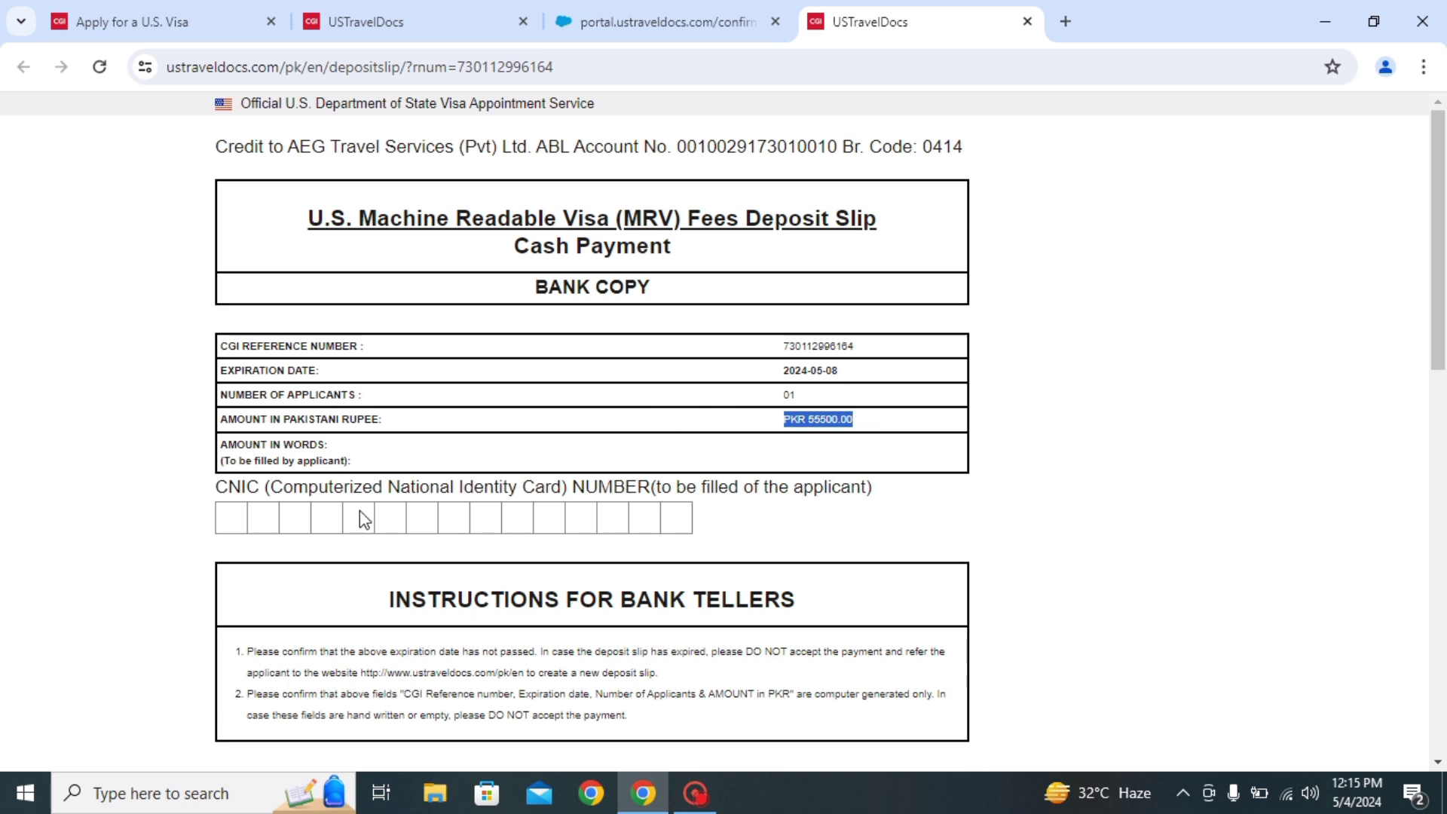
# Examine the deposit slip's CNIC number boxes, bank teller instructions and the applicant copy with its instructions for applicants
pyautogui.scroll(-1, 735, 467)
pyautogui.moveTo(221, 415); pyautogui.dragTo(636, 414)
pyautogui.scroll(-2, 666, 434)
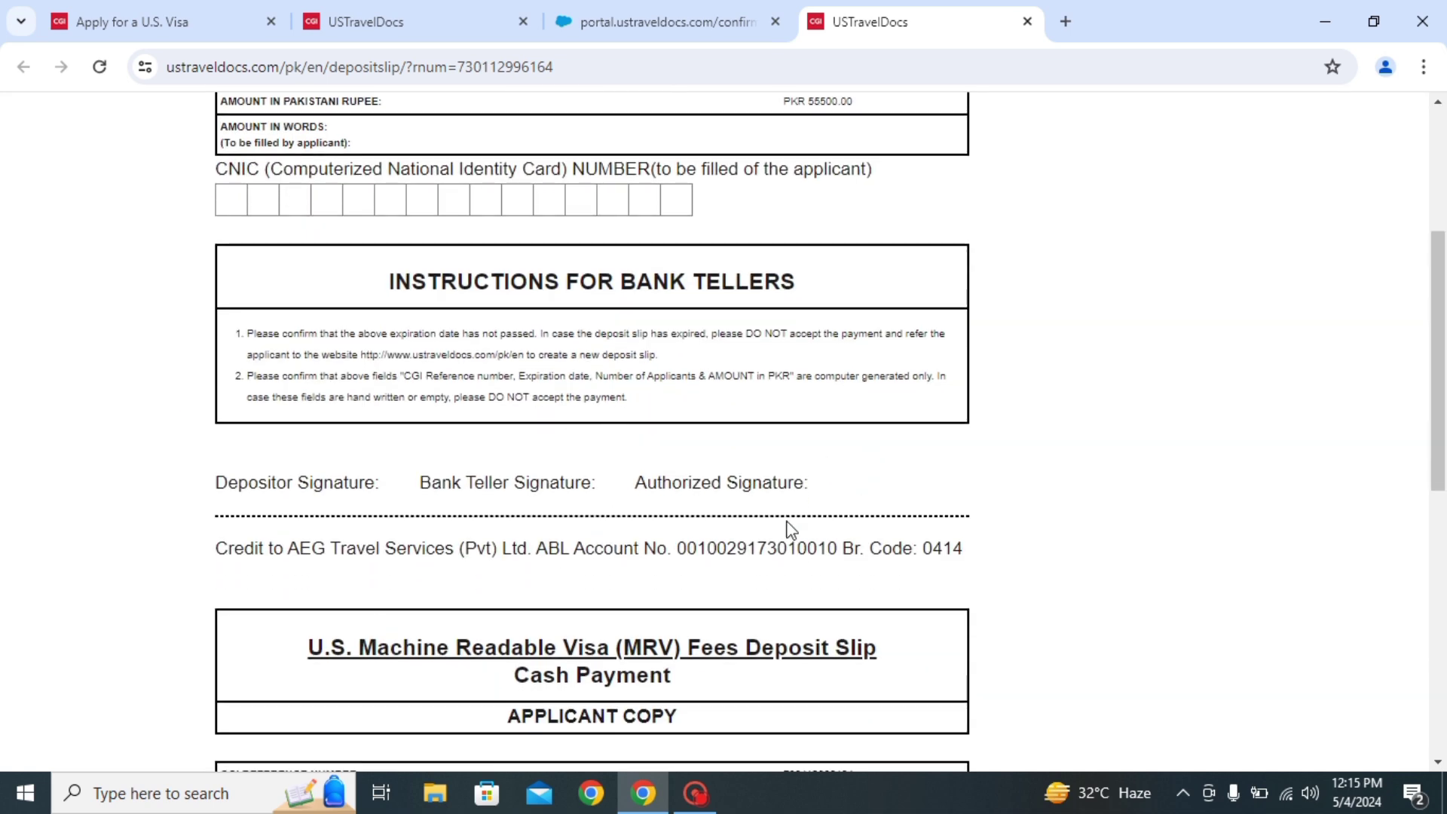
pyautogui.scroll(2, 527, 527)
pyautogui.scroll(-1, 301, 588)
pyautogui.scroll(-7, 364, 494)
pyautogui.scroll(1, 565, 490)
pyautogui.scroll(-1, 787, 471)
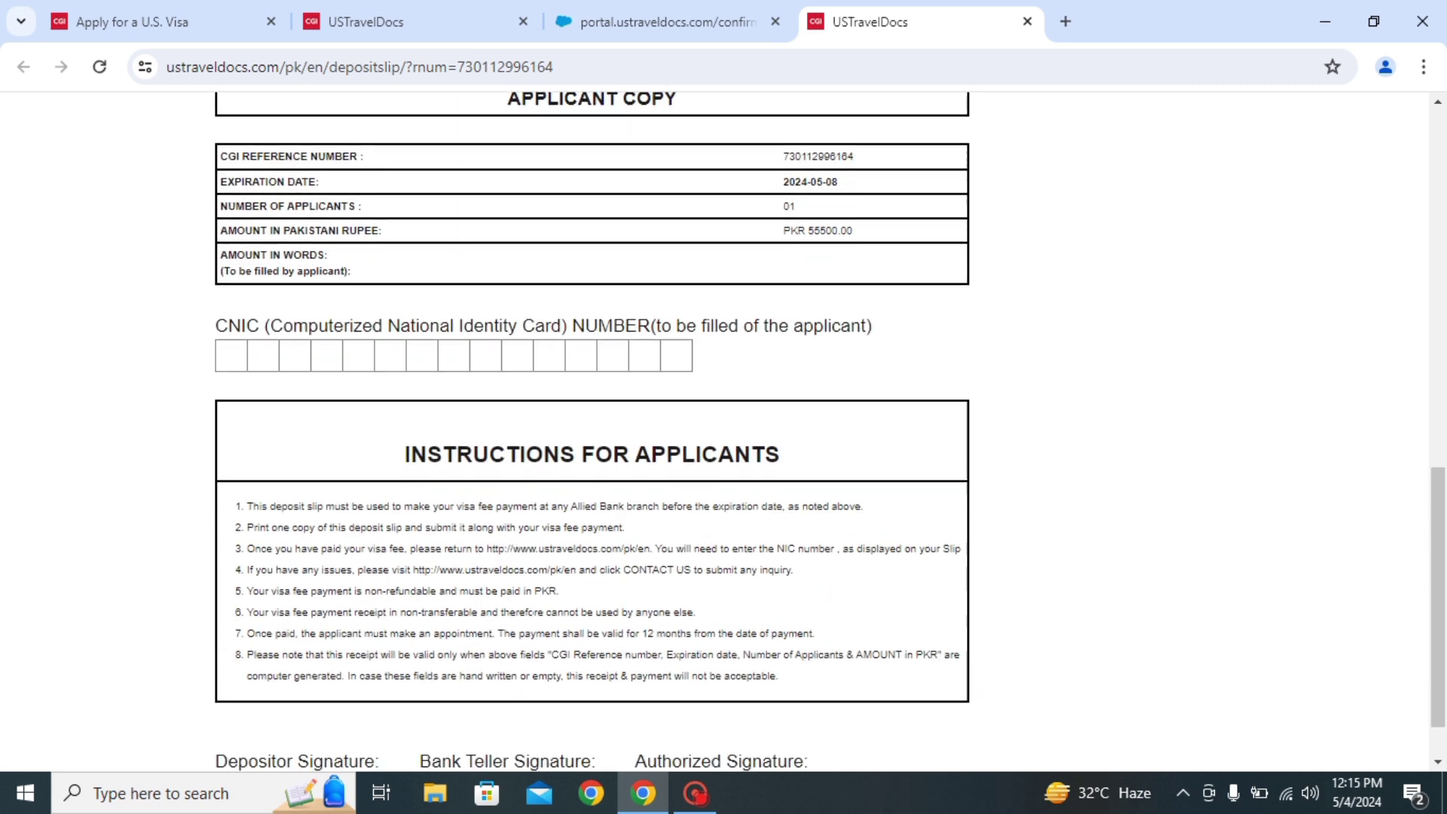
pyautogui.scroll(8, 640, 550)
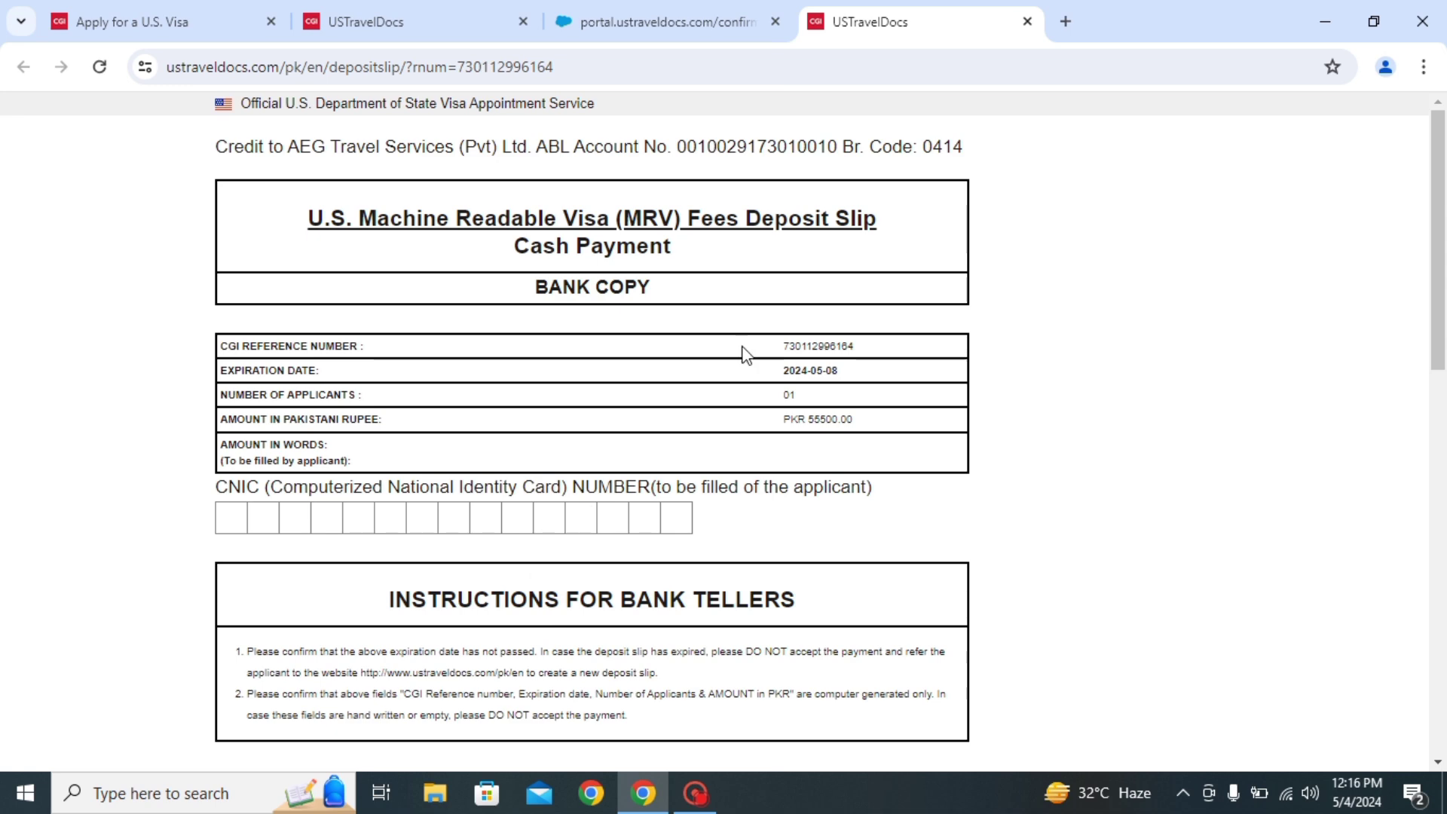
# Close the cash deposit slip and open the slip for Electronic Funds Transfer (EFT) through IBFT/myABL instead
pyautogui.click(1027, 22)
pyautogui.click(775, 414)
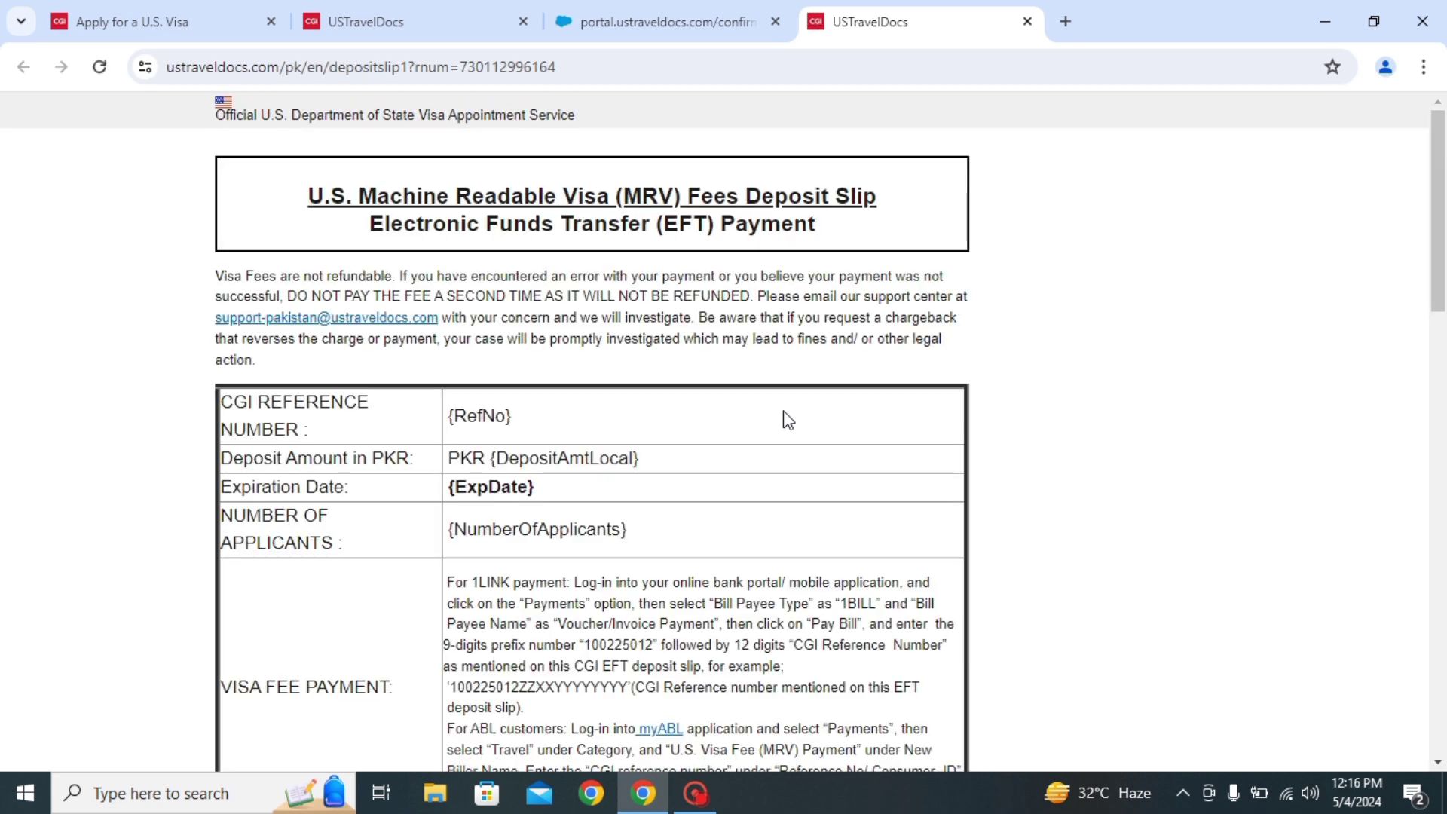
pyautogui.scroll(-12, 600, 315)
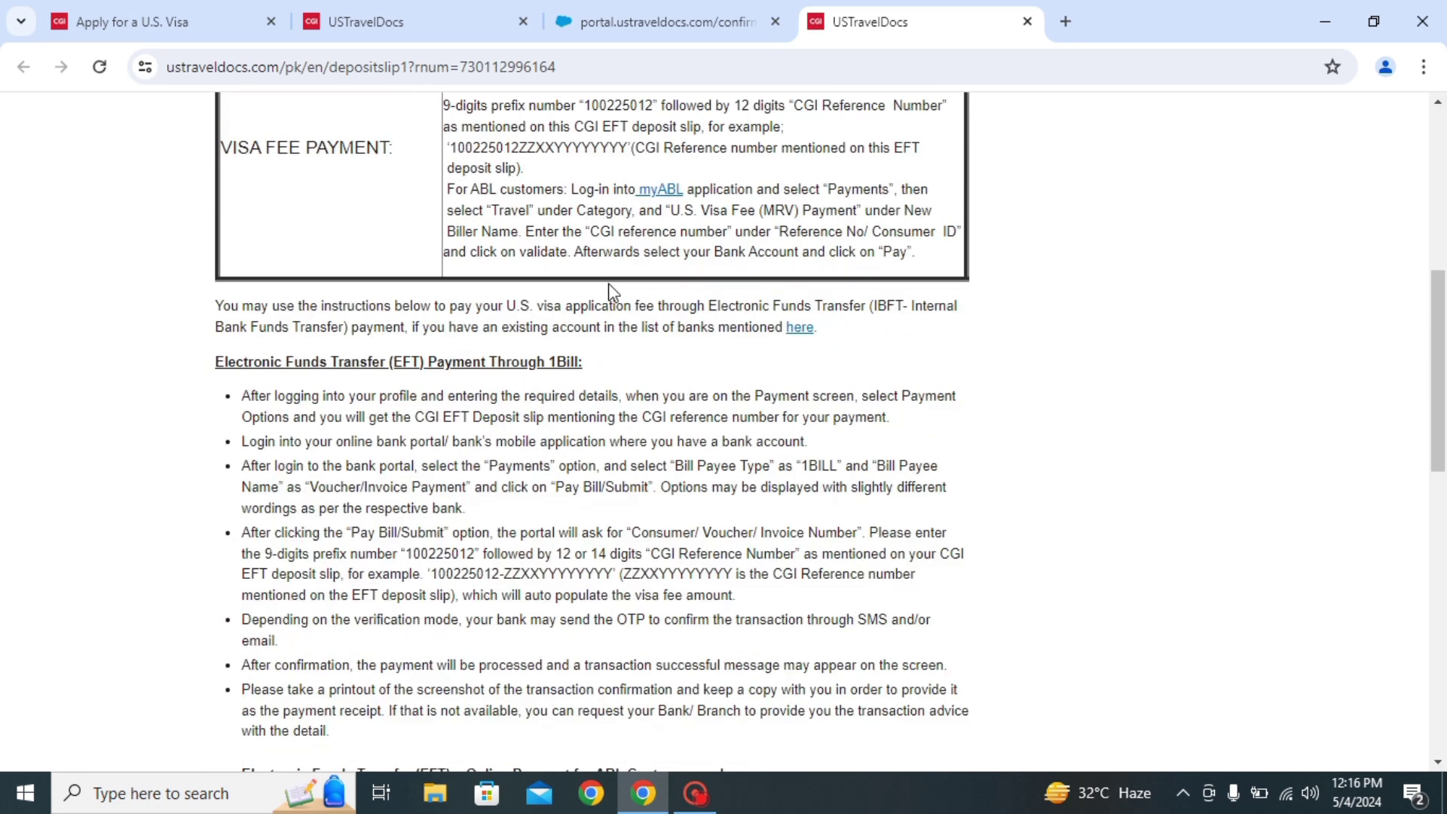
pyautogui.scroll(8, 610, 290)
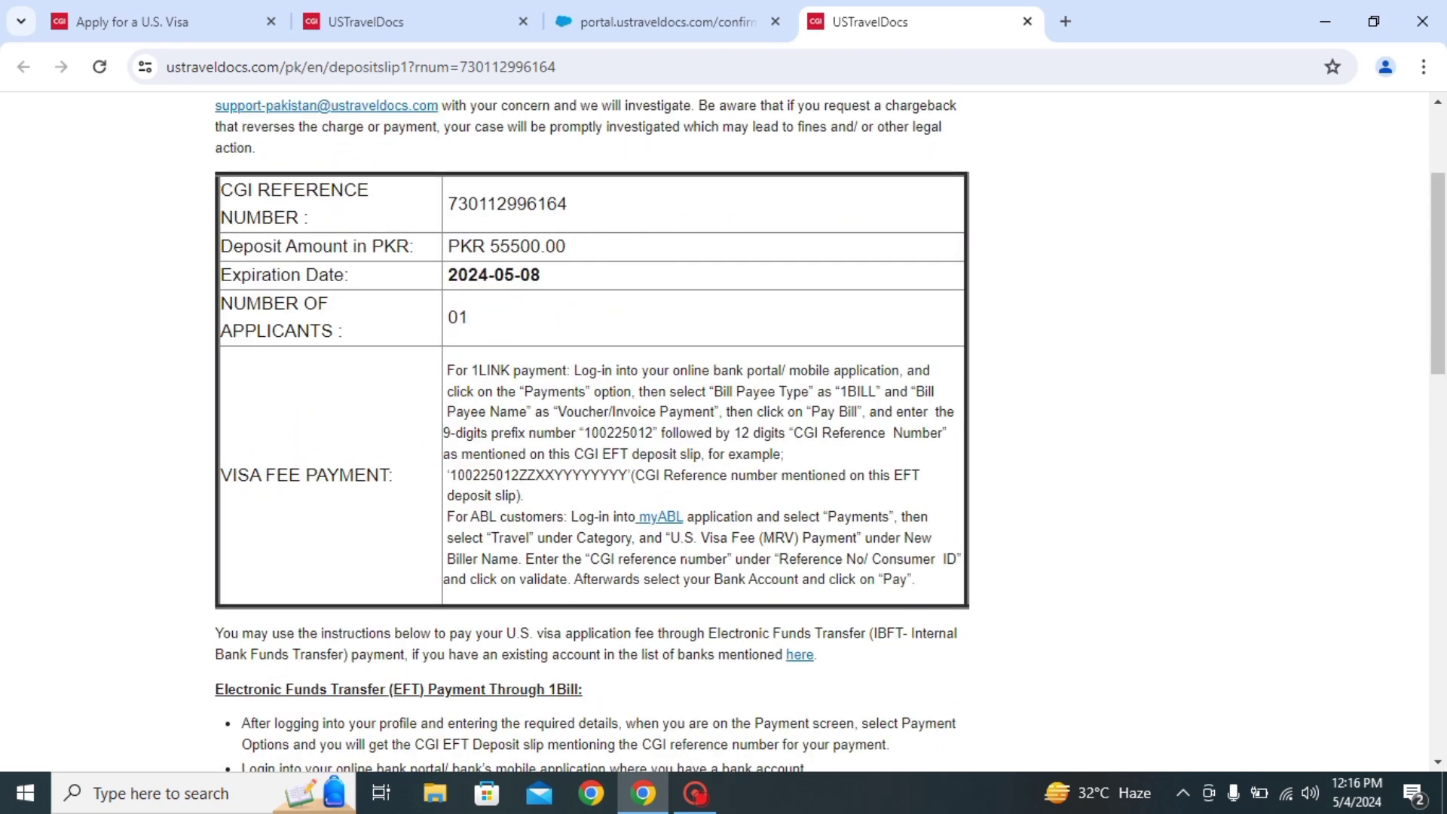
# Examine the EFT slip's visa fee payment instructions for 1LINK payments and for ABL customers
pyautogui.moveTo(572, 517); pyautogui.dragTo(746, 538)
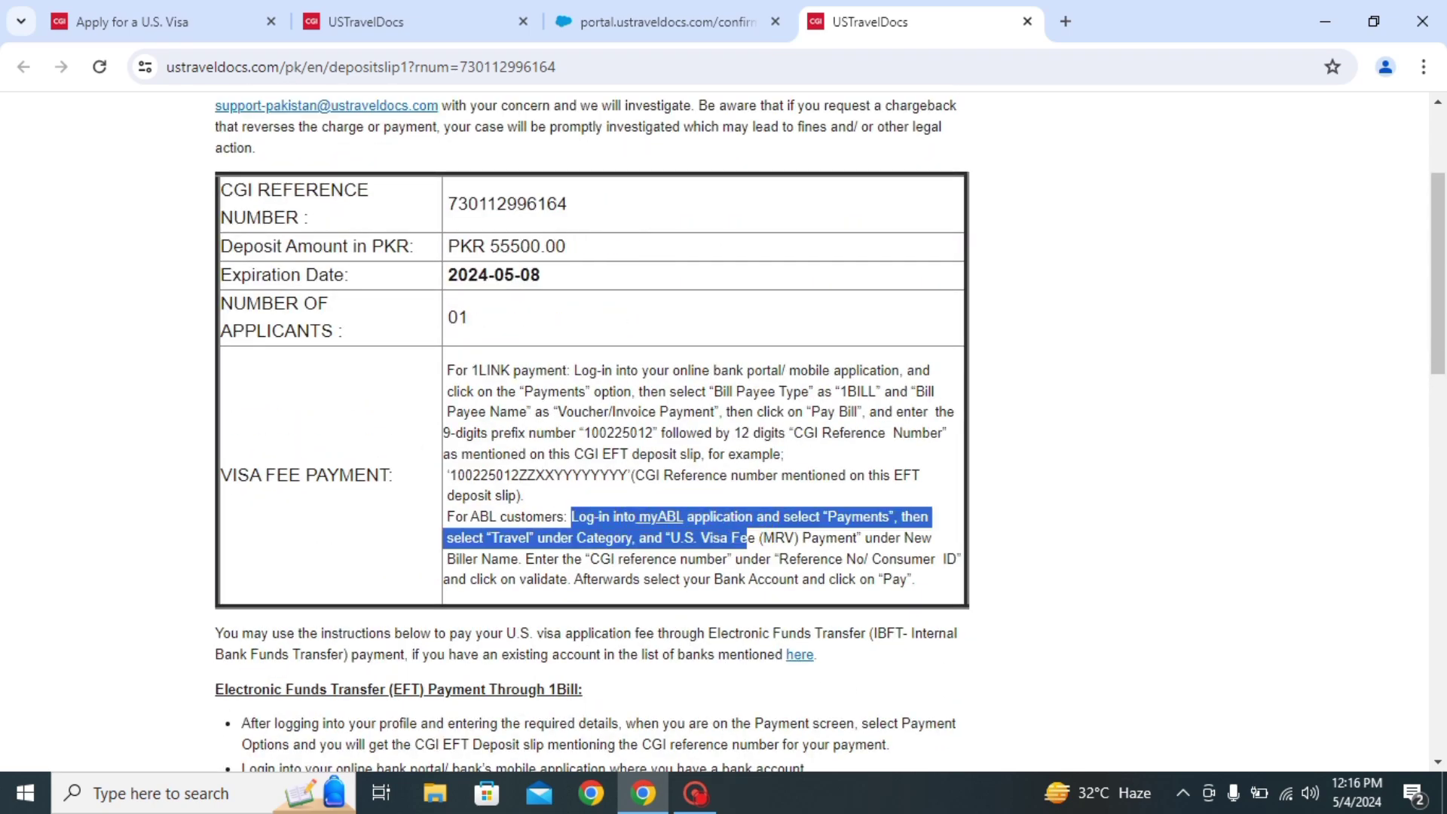
pyautogui.scroll(-1, 746, 538)
pyautogui.scroll(2, 746, 538)
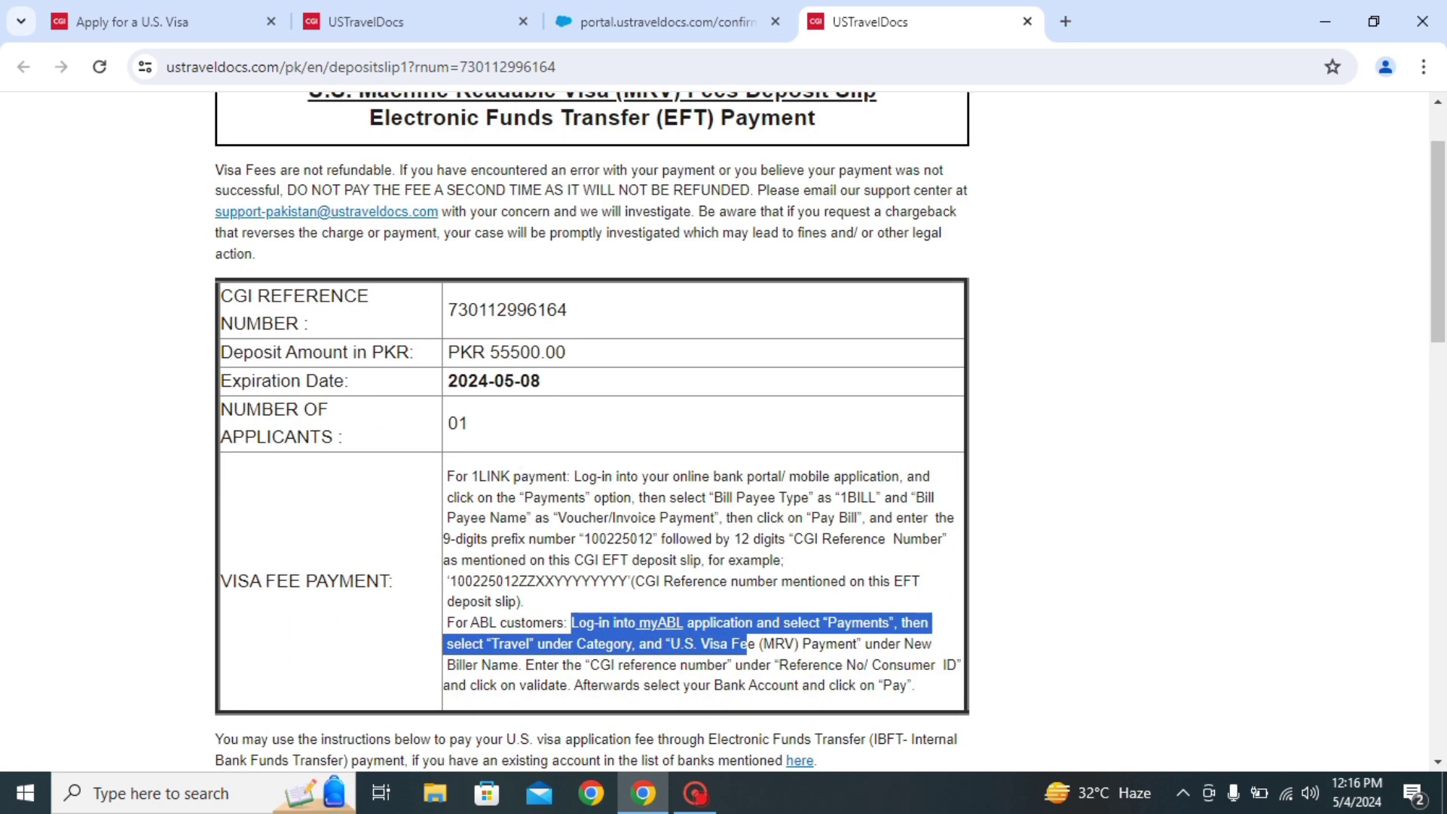
pyautogui.moveTo(455, 476); pyautogui.dragTo(578, 477)
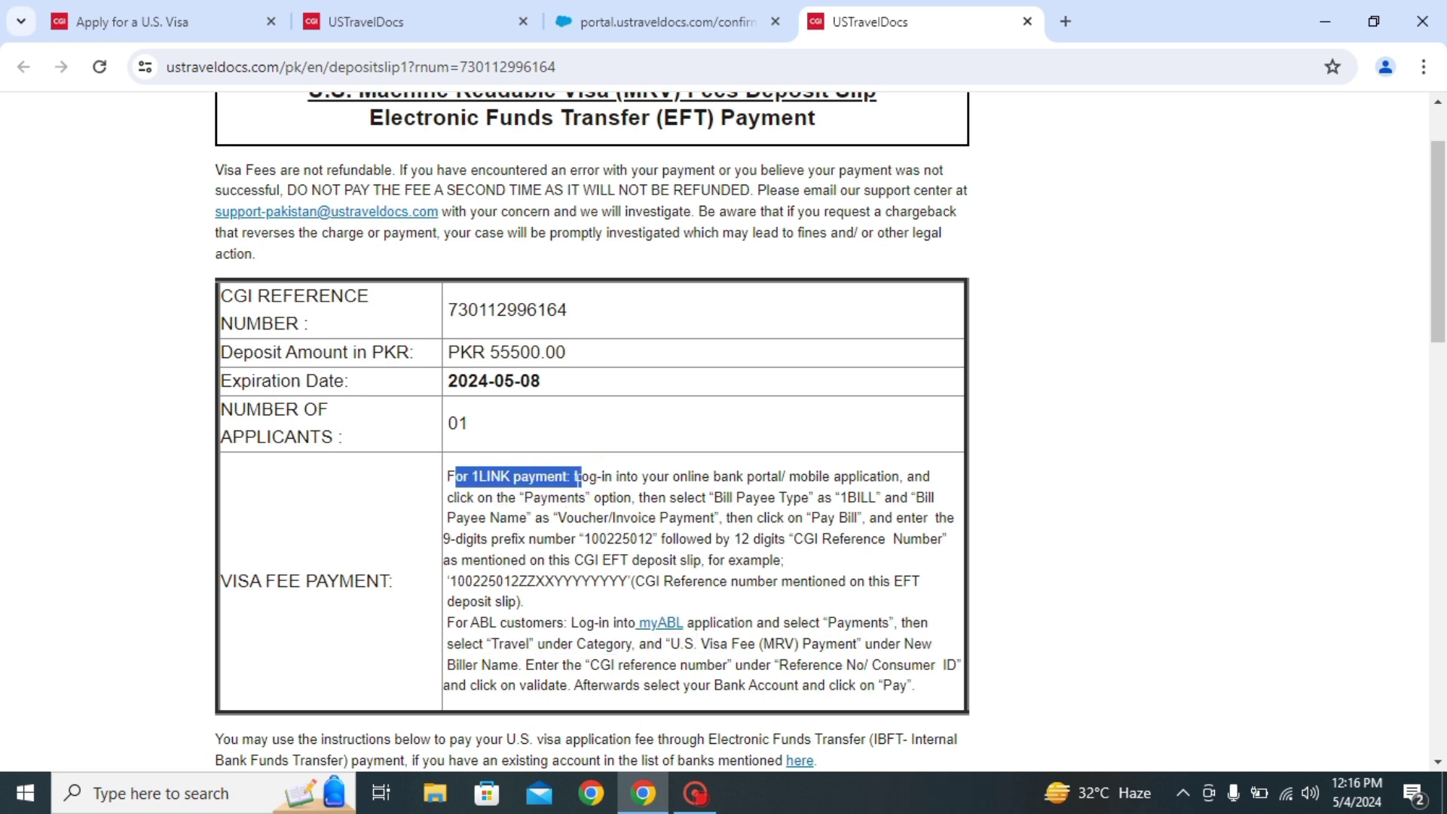
pyautogui.scroll(-1, 722, 489)
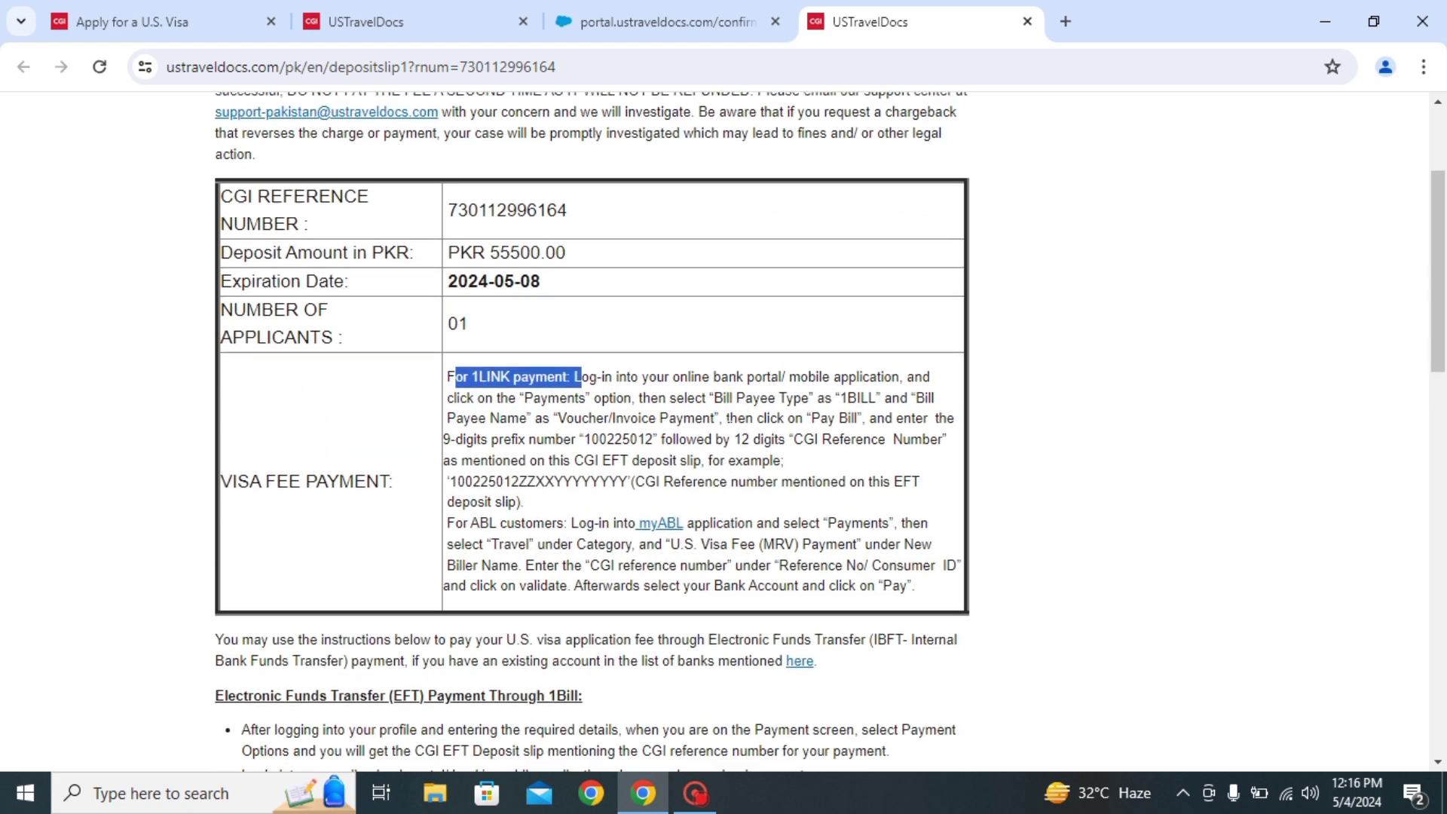
pyautogui.scroll(1, 708, 459)
pyautogui.scroll(-1, 698, 445)
pyautogui.scroll(2, 584, 471)
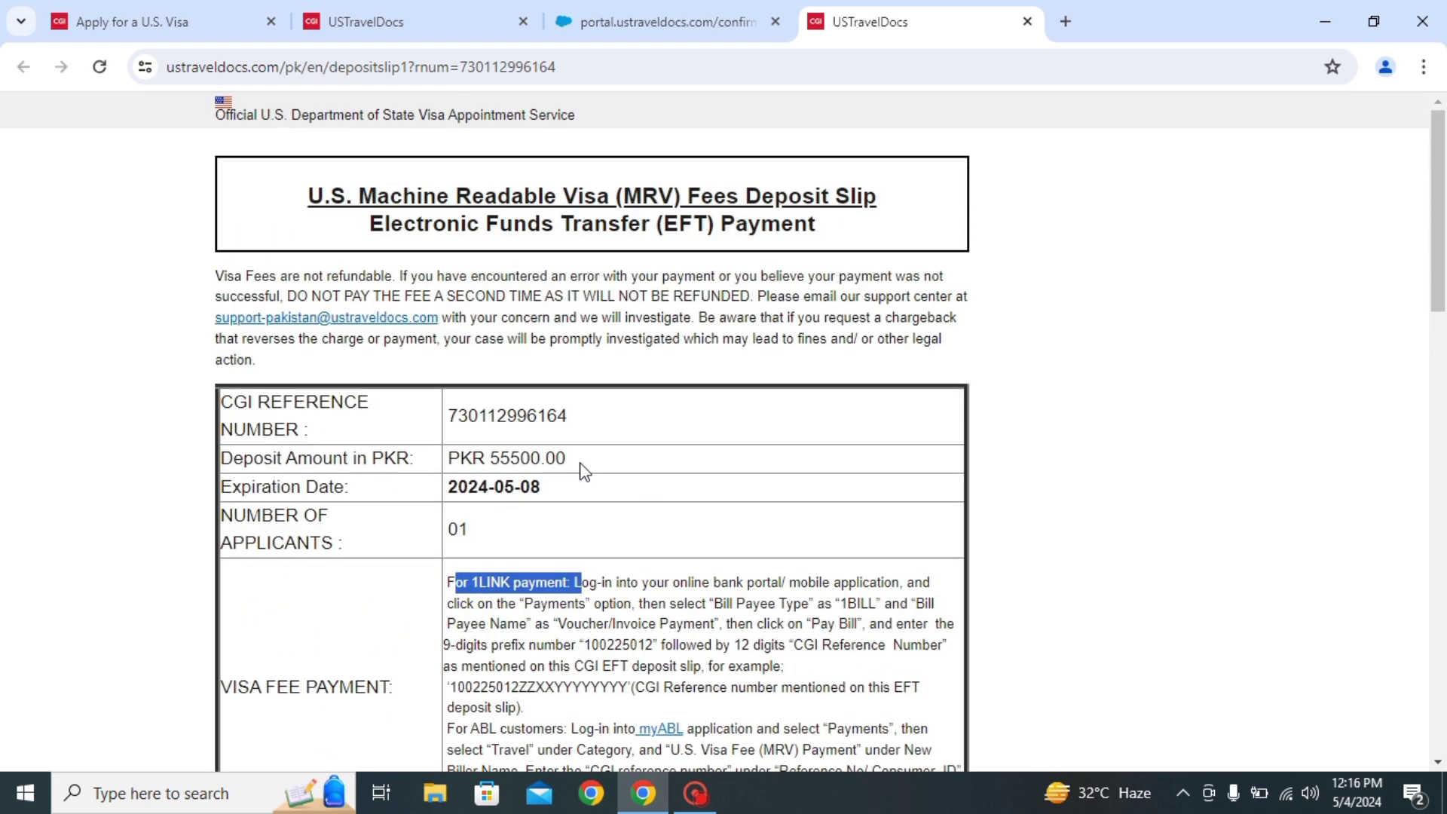
# Examine the EFT slip's CGI reference number, the payment instructions through 1Bill and for ABL customers, and the instructions for visa applicants
pyautogui.moveTo(445, 416); pyautogui.dragTo(597, 419)
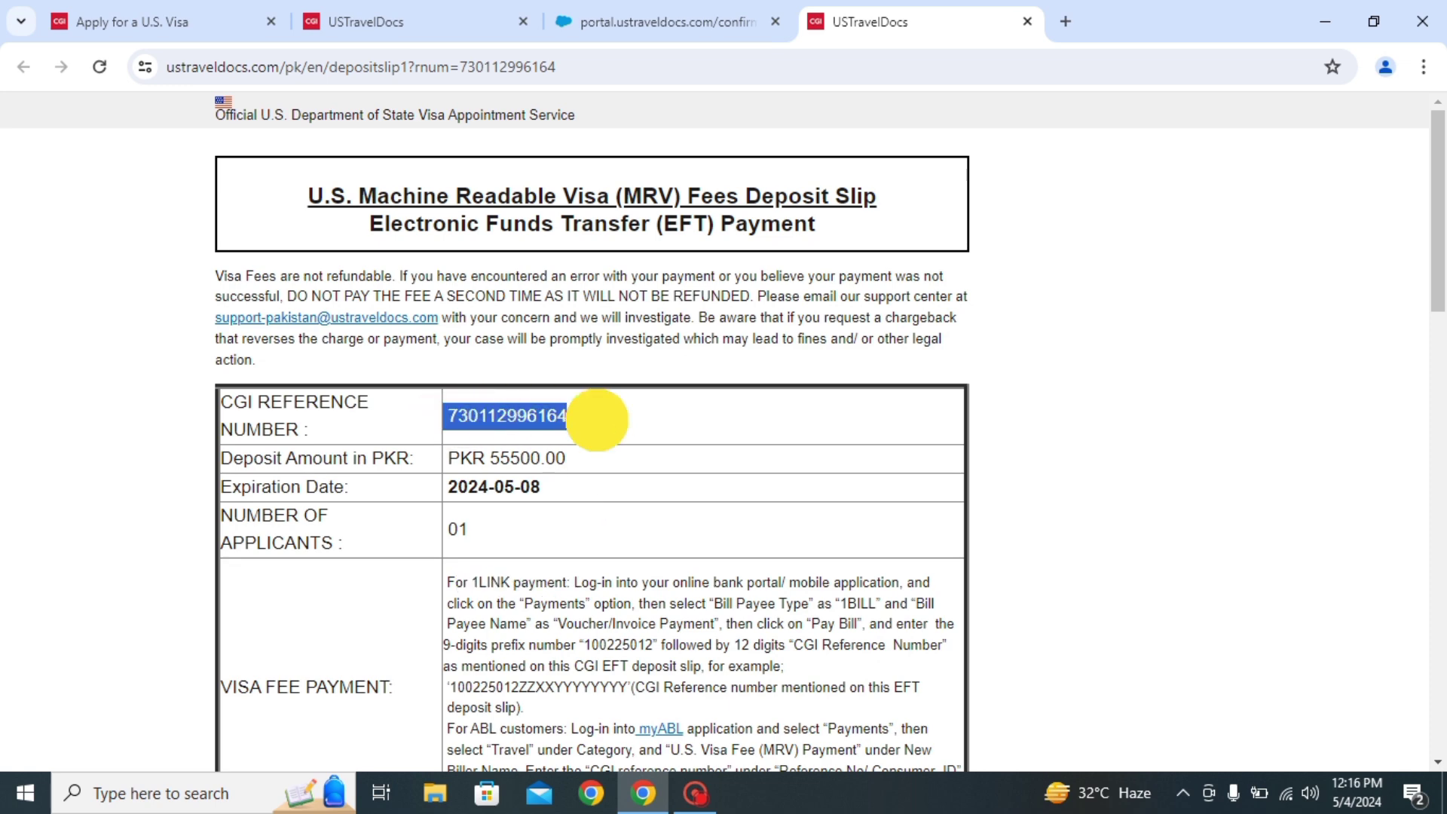
pyautogui.scroll(-2, 611, 422)
pyautogui.click(827, 434)
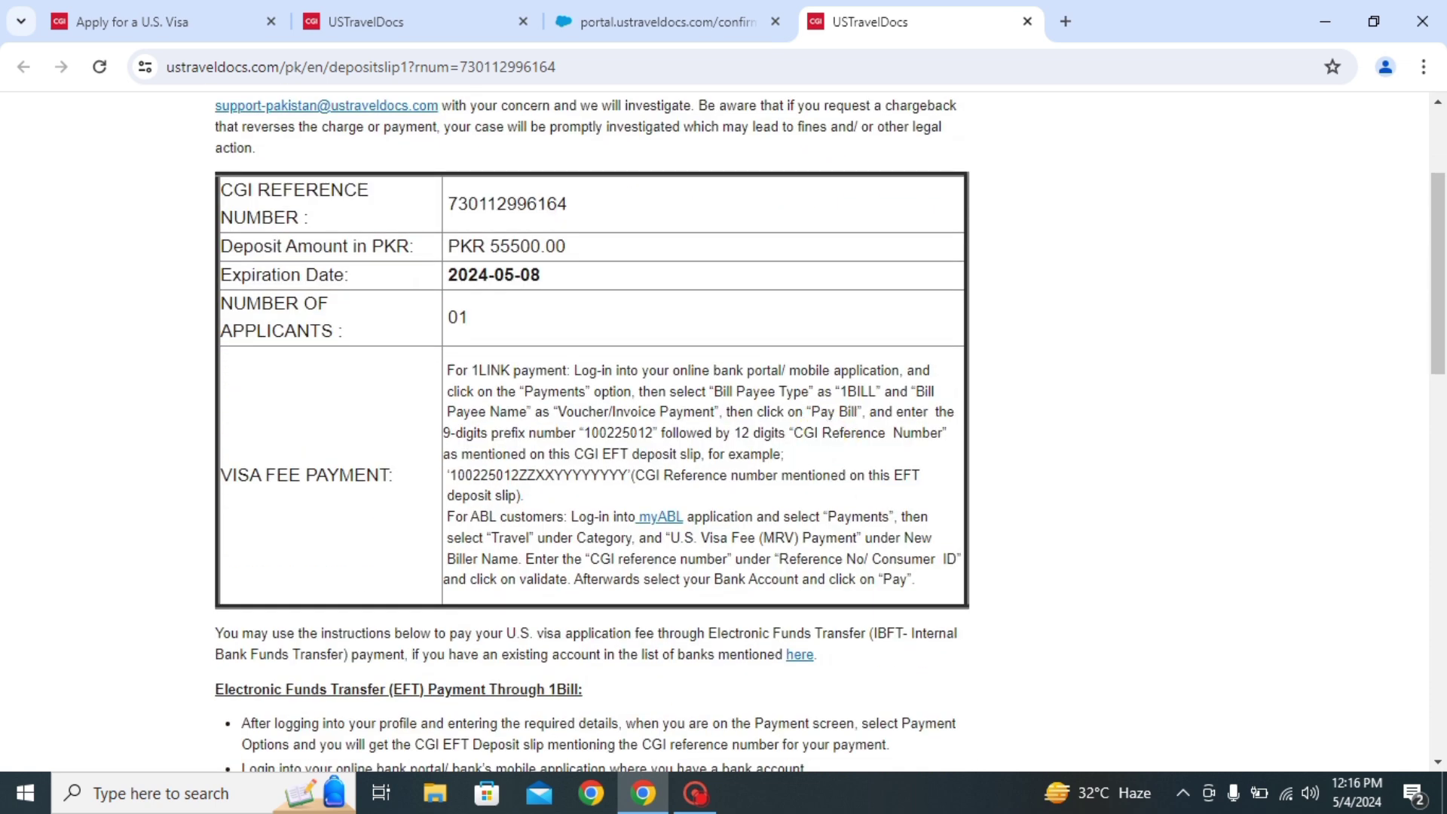
pyautogui.scroll(3, 606, 483)
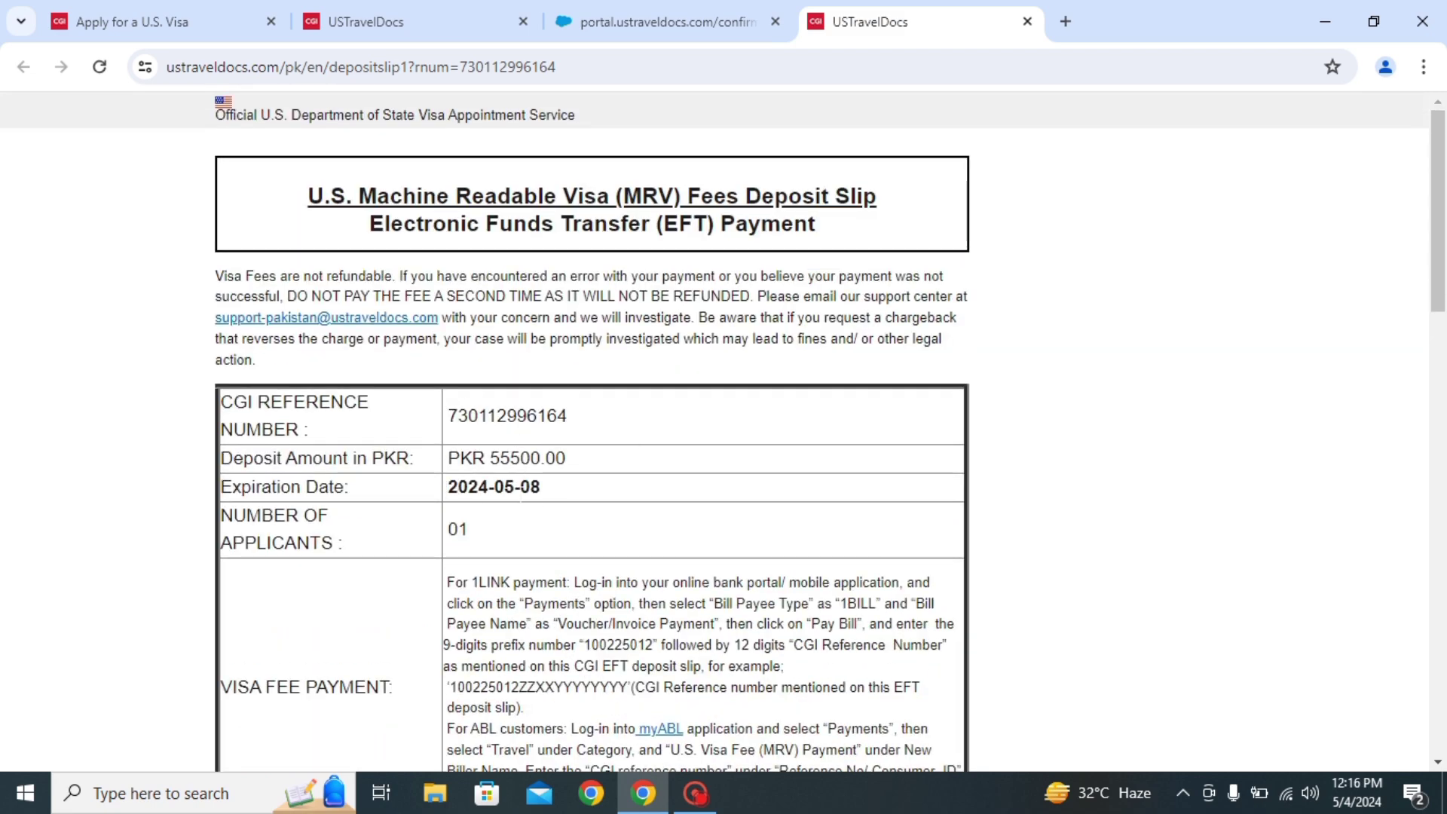
pyautogui.scroll(-7, 605, 476)
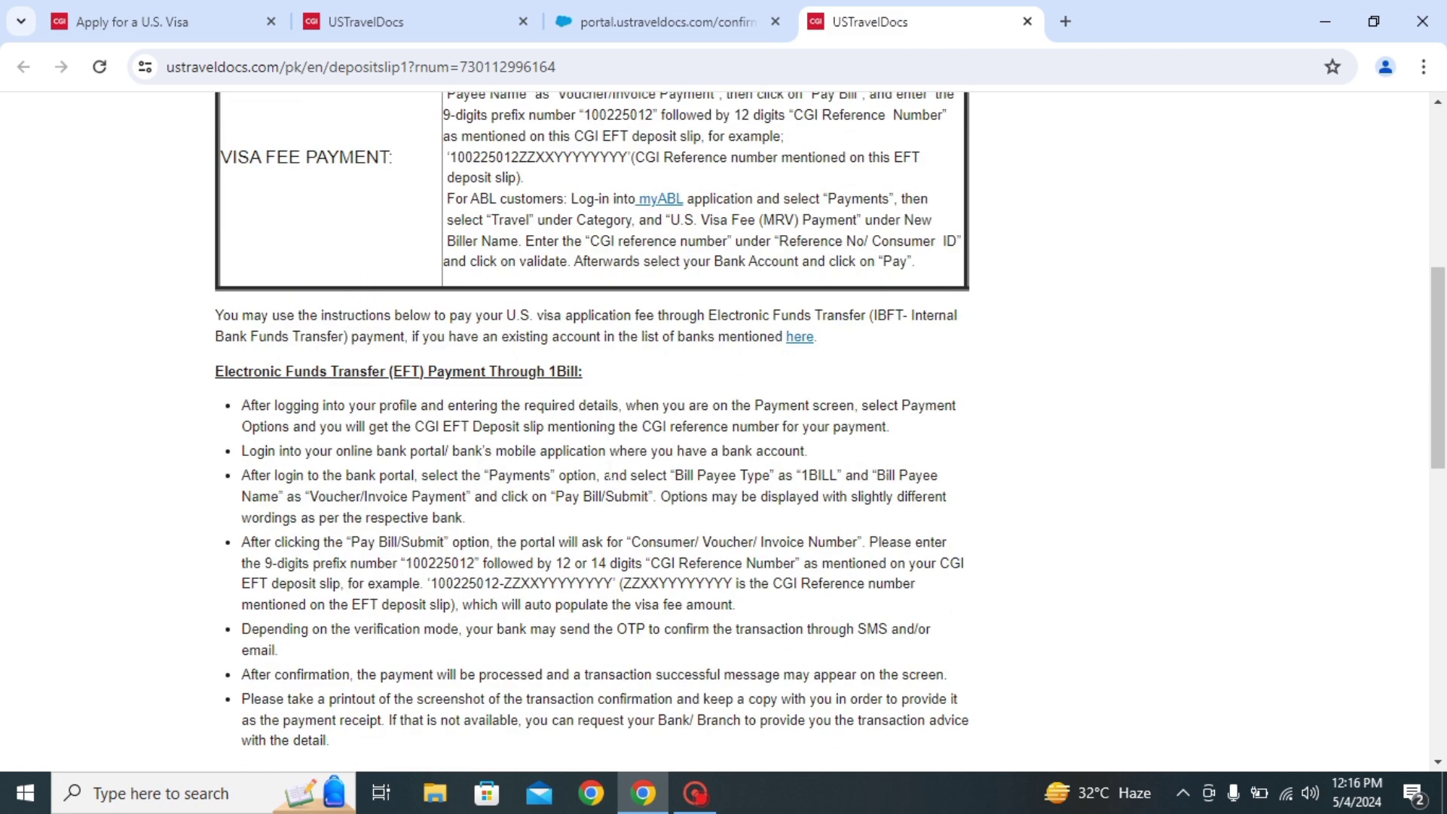
pyautogui.scroll(-3, 605, 452)
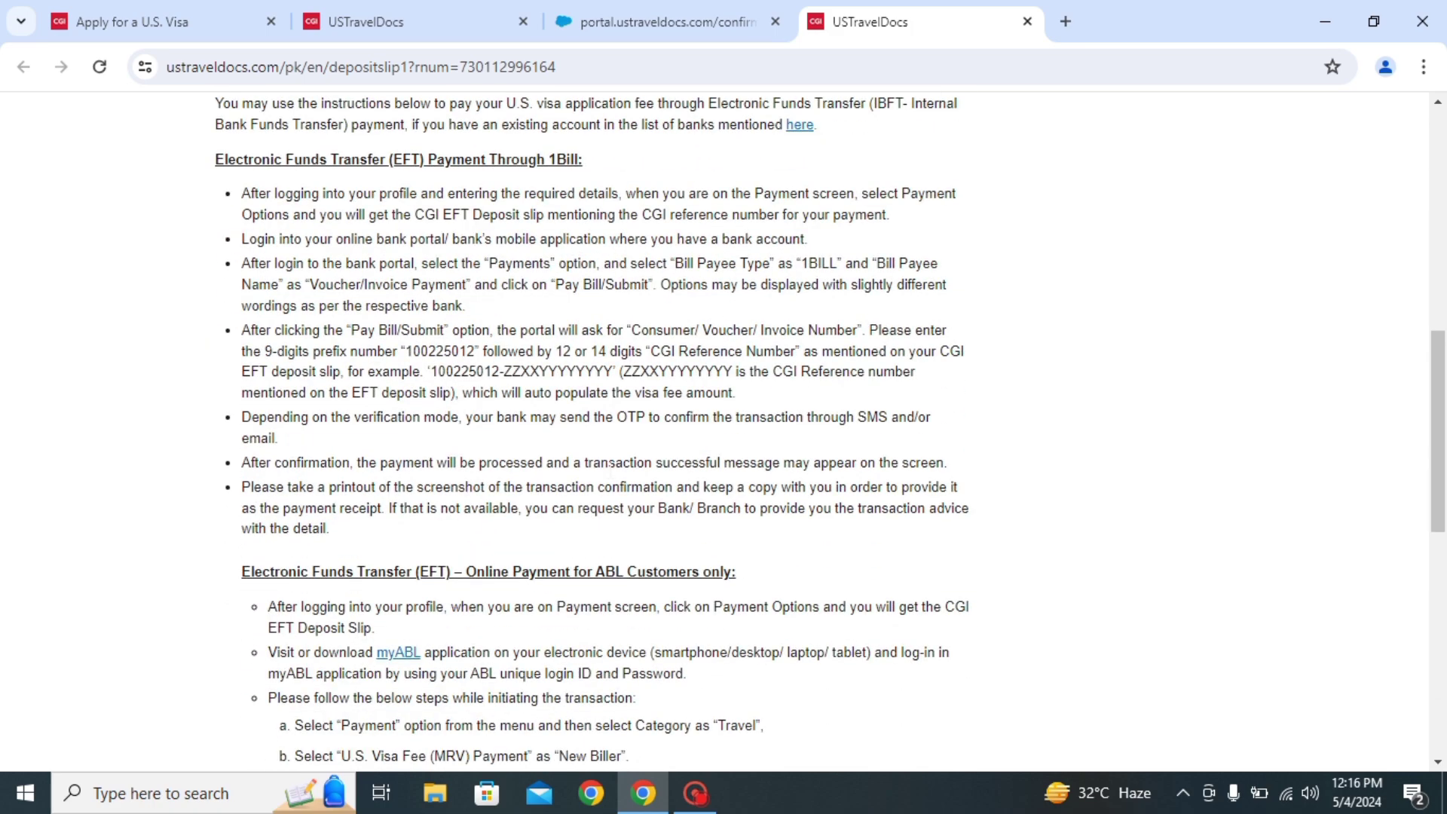
pyautogui.scroll(-11, 610, 470)
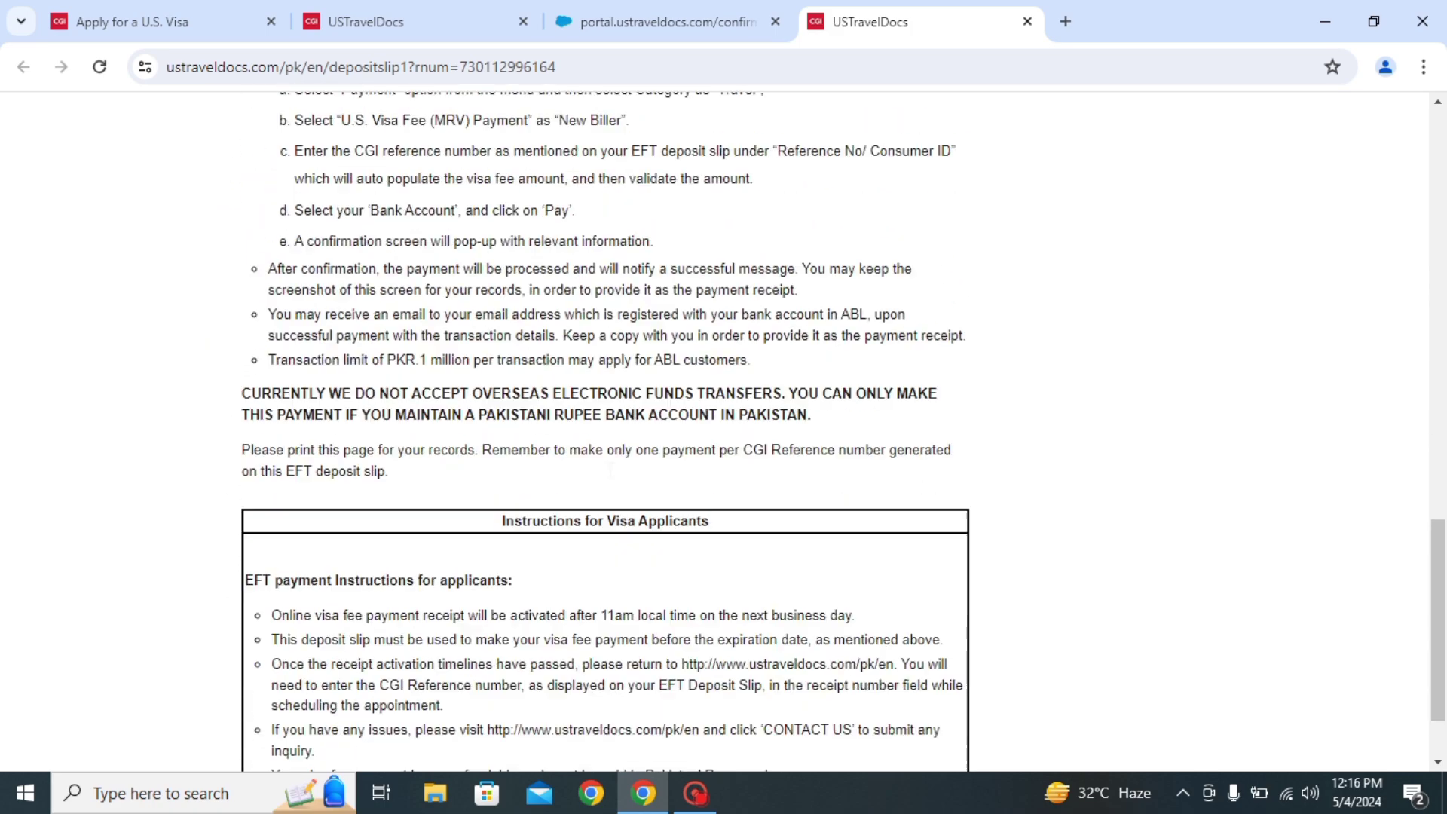
pyautogui.scroll(18, 613, 479)
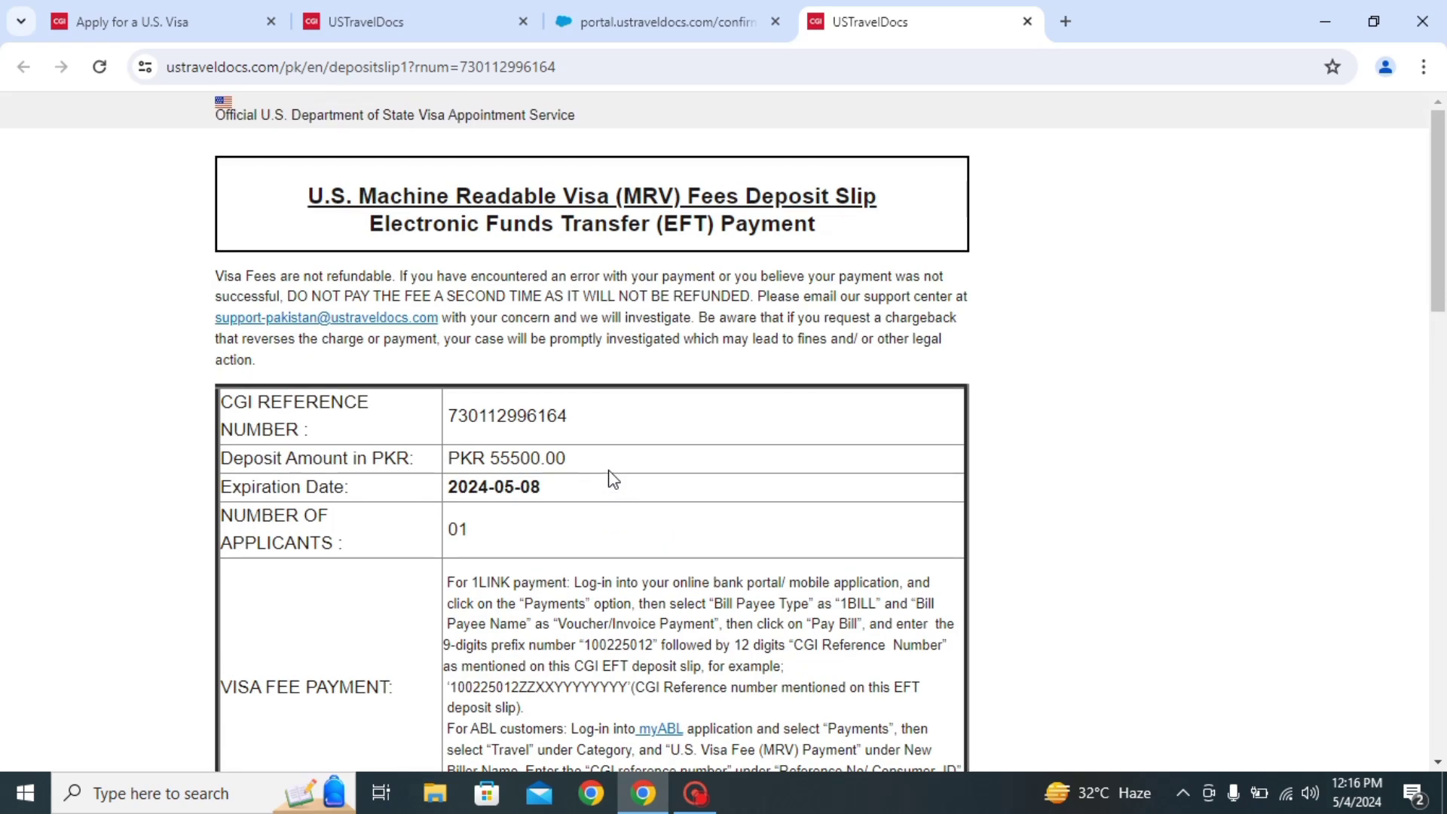
pyautogui.scroll(-4, 612, 479)
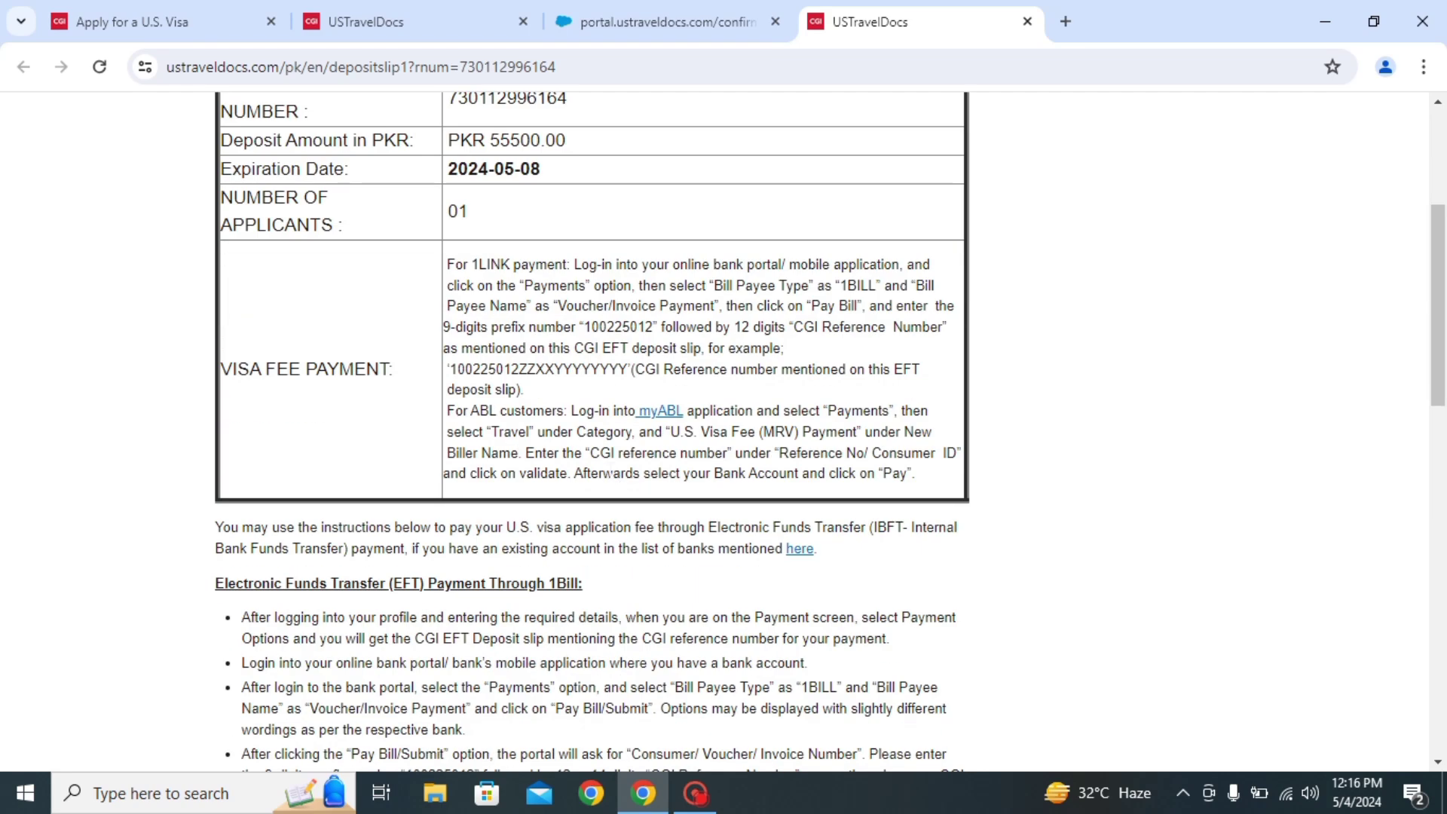
pyautogui.scroll(4, 602, 614)
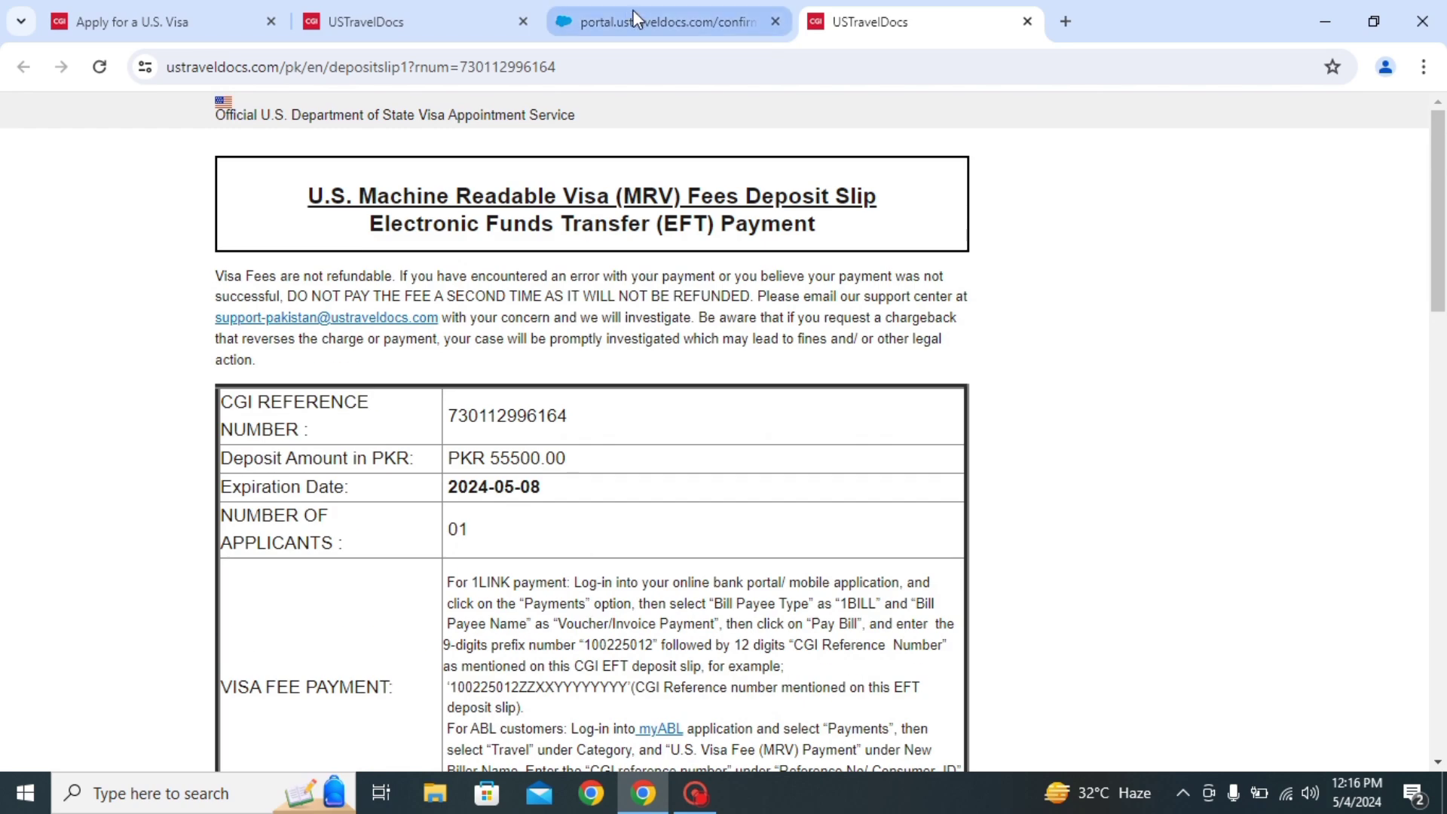
# Close the EFT slip, reopen the Cash Payment deposit slip and review the fee details on its bank and applicant copies
pyautogui.click(1026, 21)
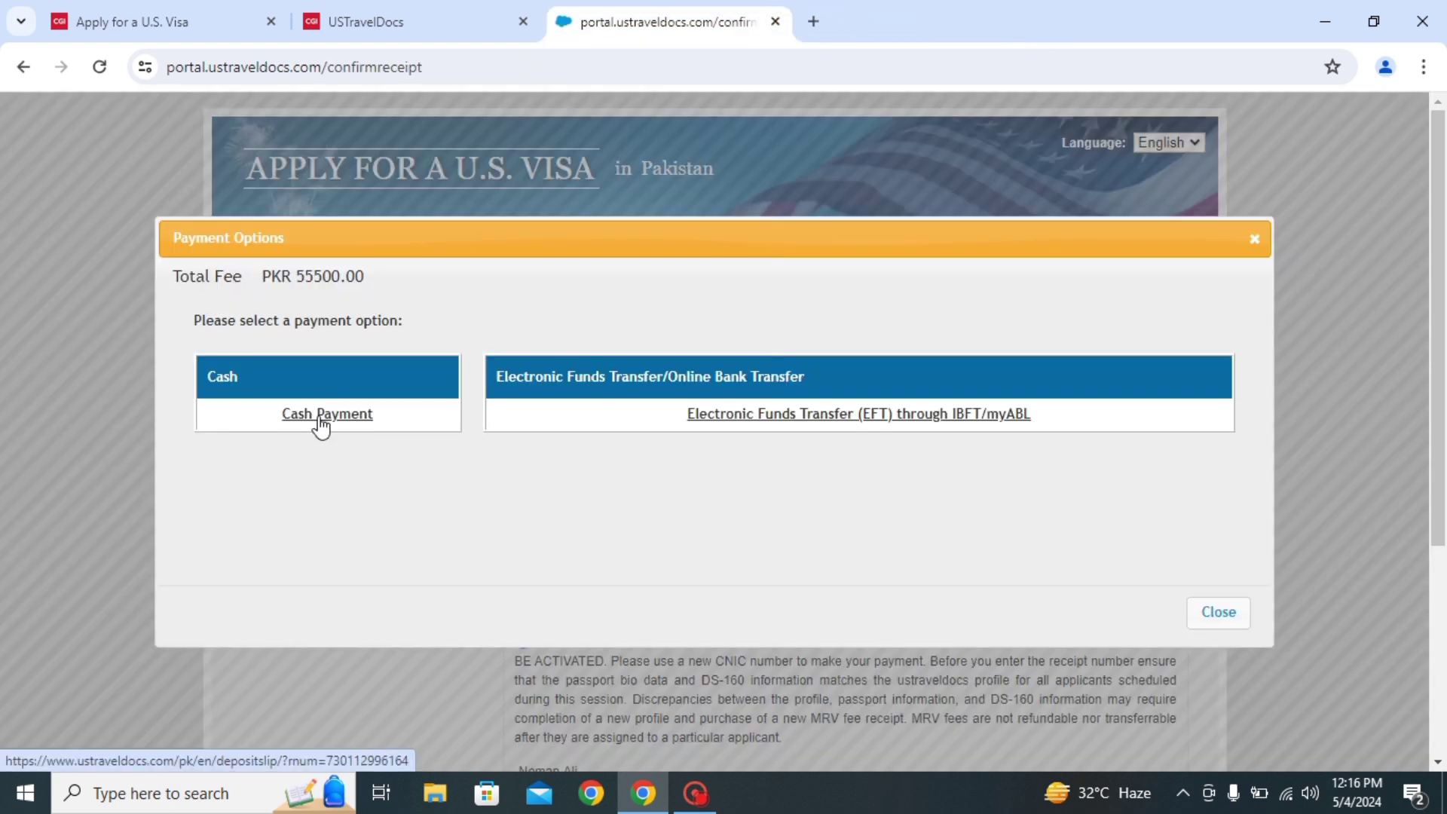
pyautogui.click(320, 415)
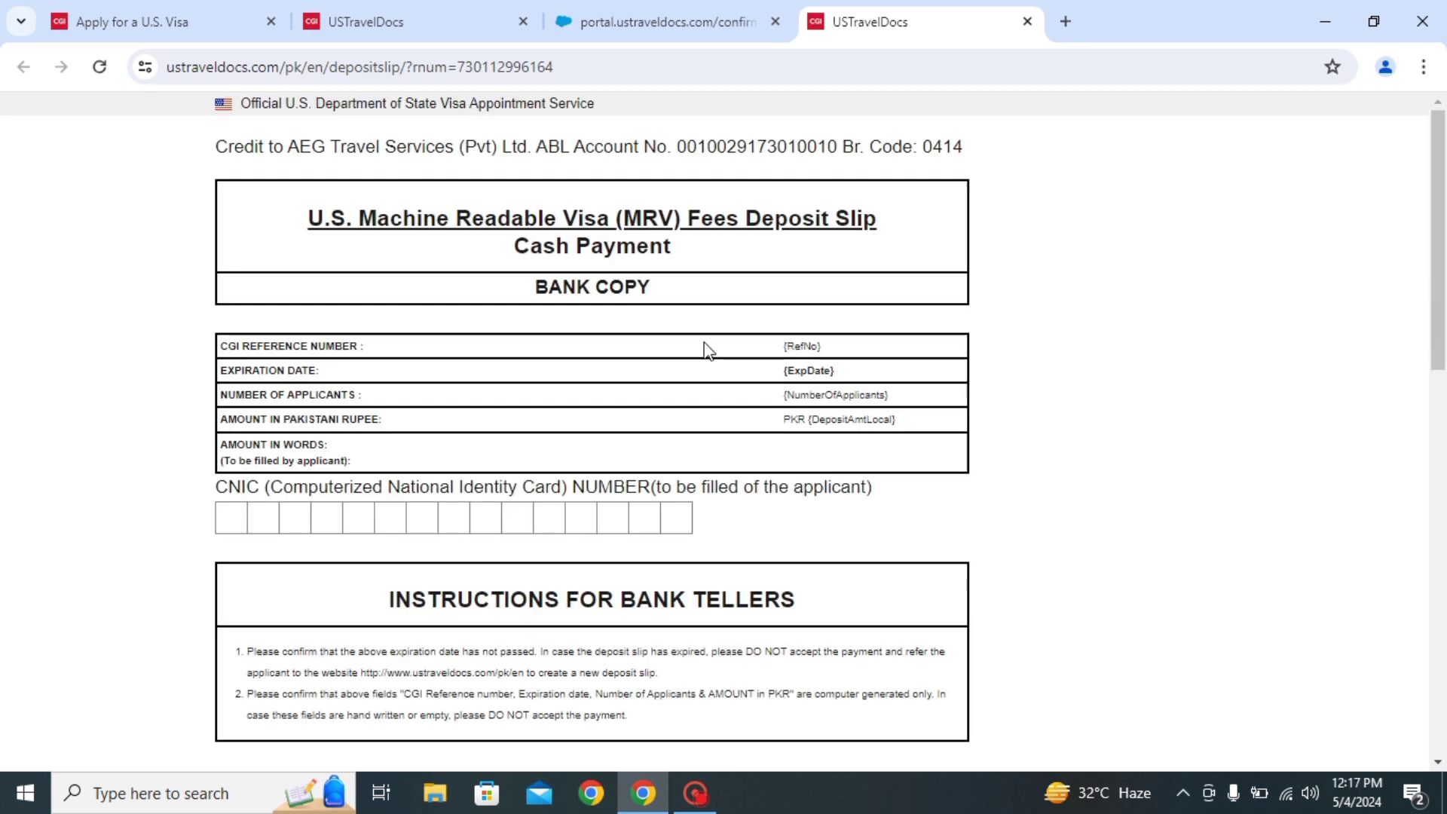
pyautogui.scroll(-10, 707, 348)
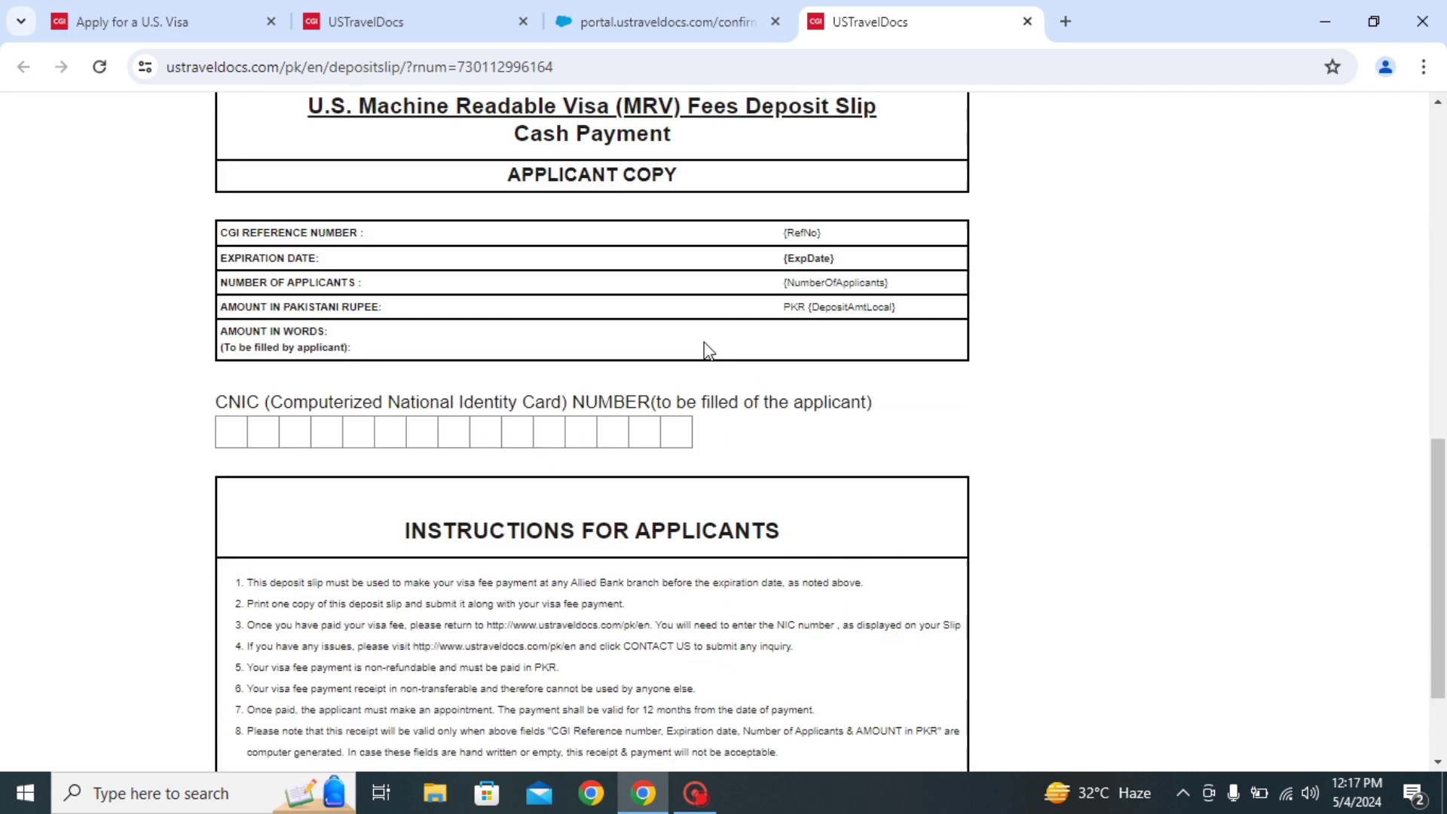
pyautogui.scroll(10, 707, 348)
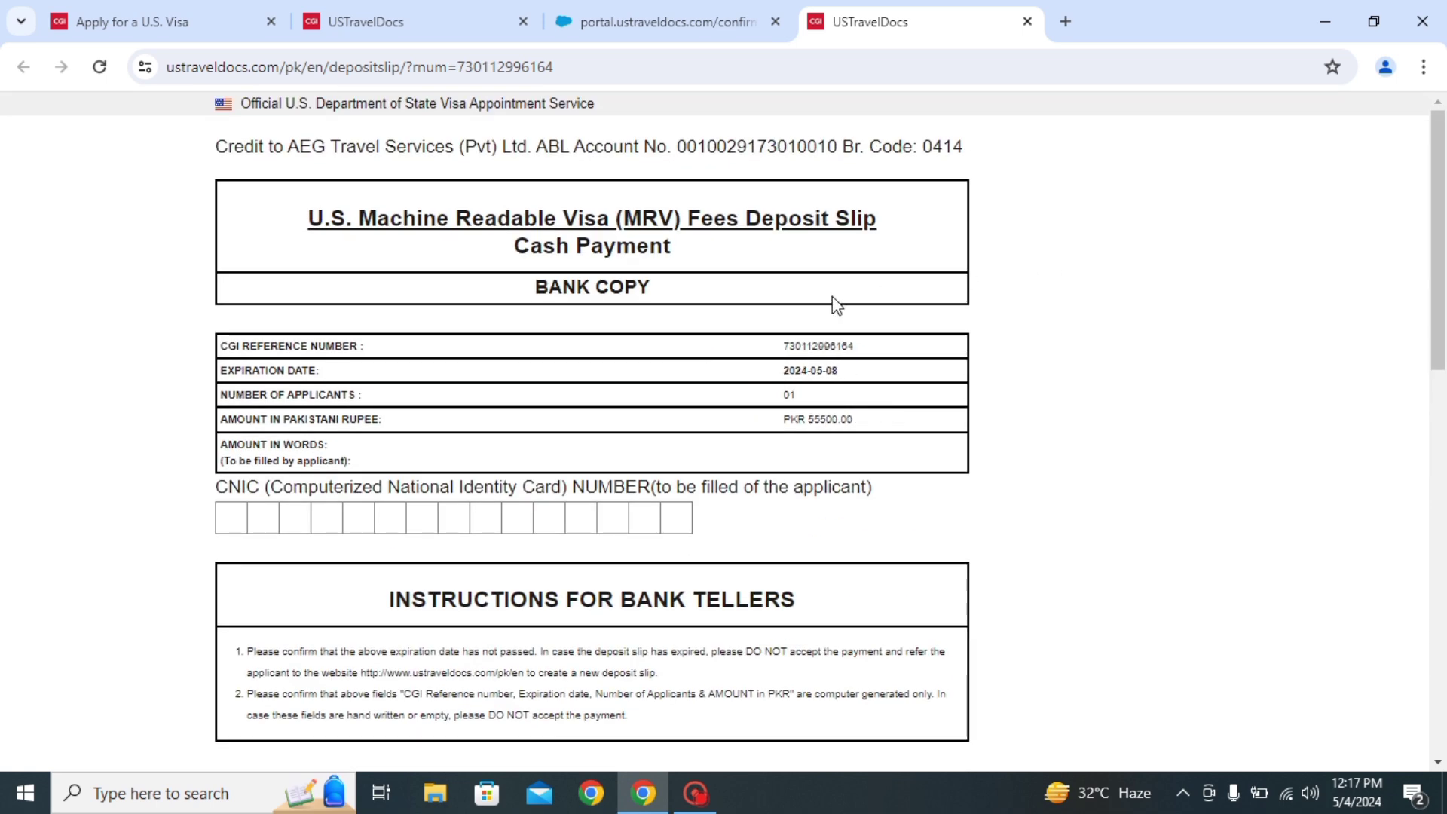
pyautogui.moveTo(797, 316); pyautogui.dragTo(868, 450)
pyautogui.click(873, 454)
pyautogui.scroll(-12, 739, 409)
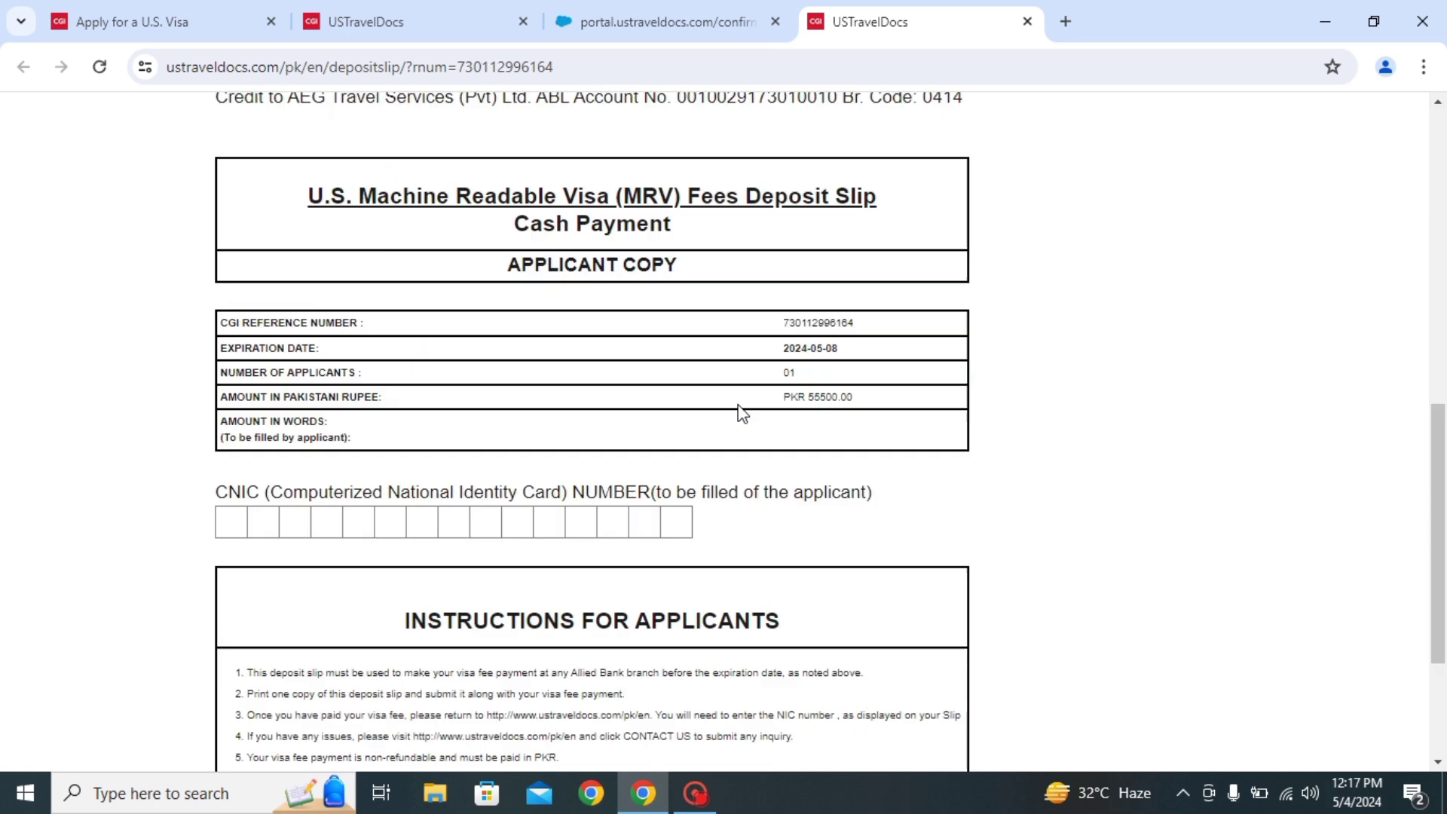